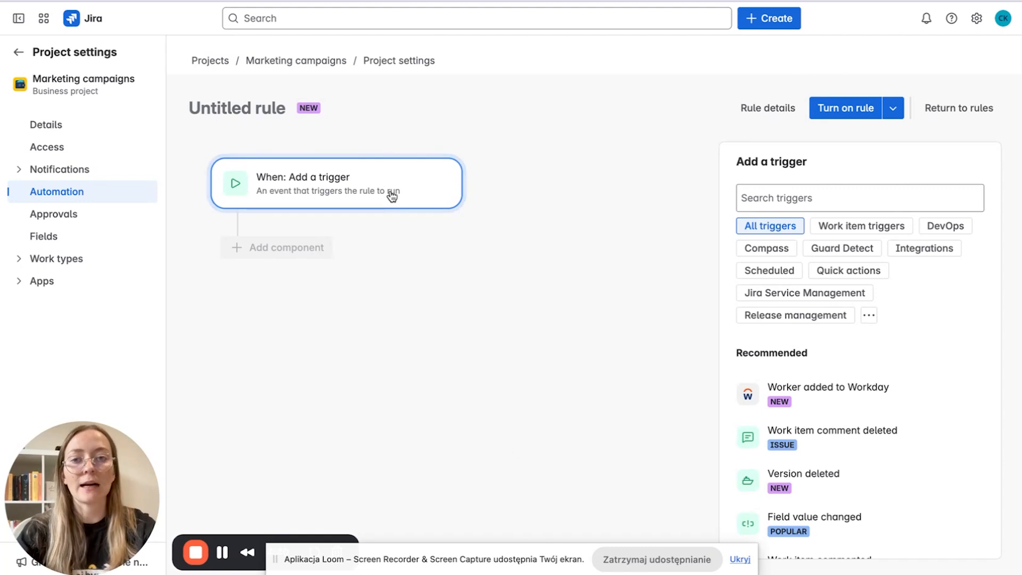
Search the triggers for "work item" and start the new rule with the Work item transitioned trigger.
left_click(820, 198)
type("work")
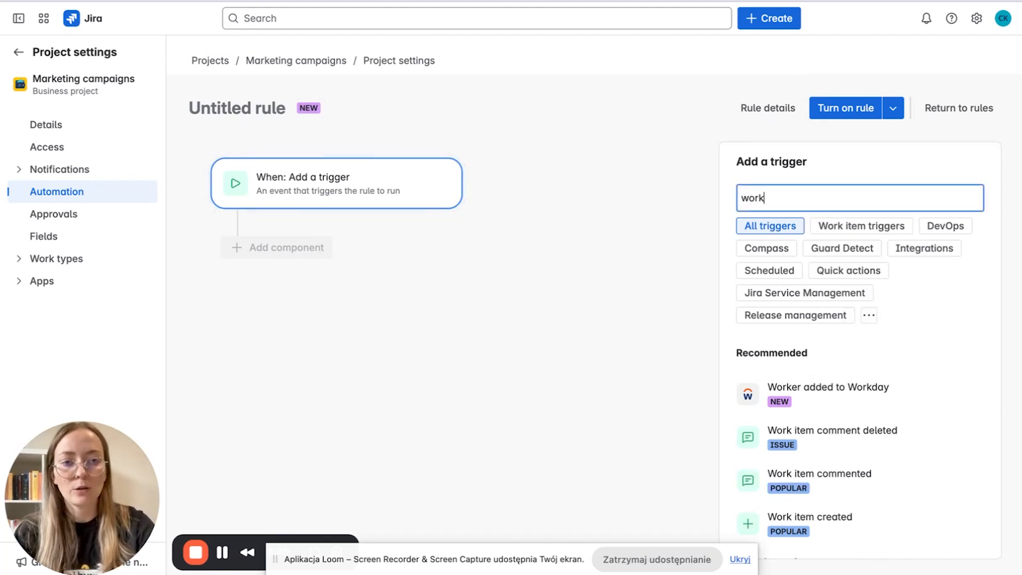
type(" items")
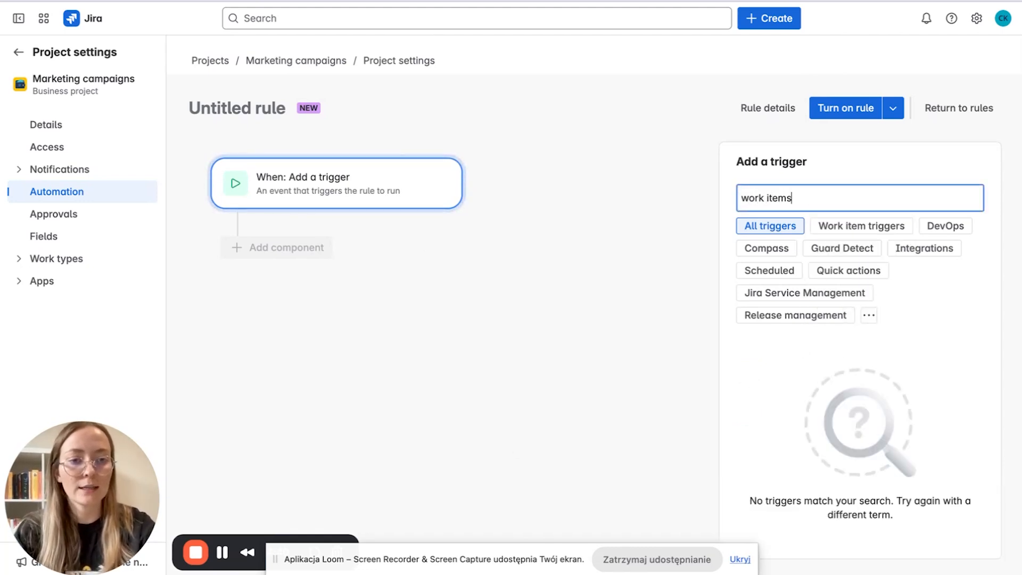
key("BackSpace")
scroll(897, 410, "down", 10)
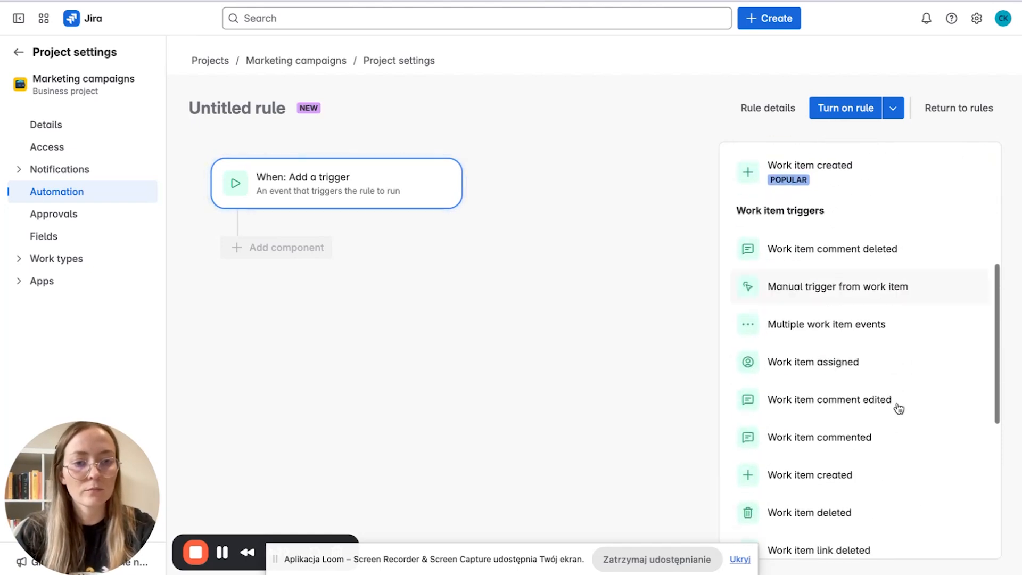
scroll(898, 406, "down", 3)
left_click(844, 385)
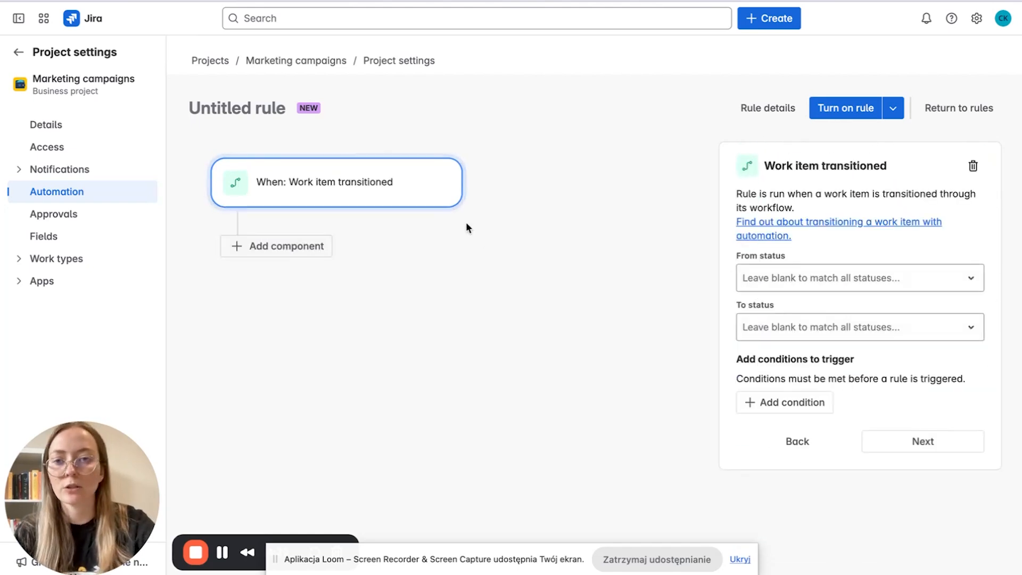
Configure the trigger to fire when a work item moves from In Progress to In Review.
left_click(820, 276)
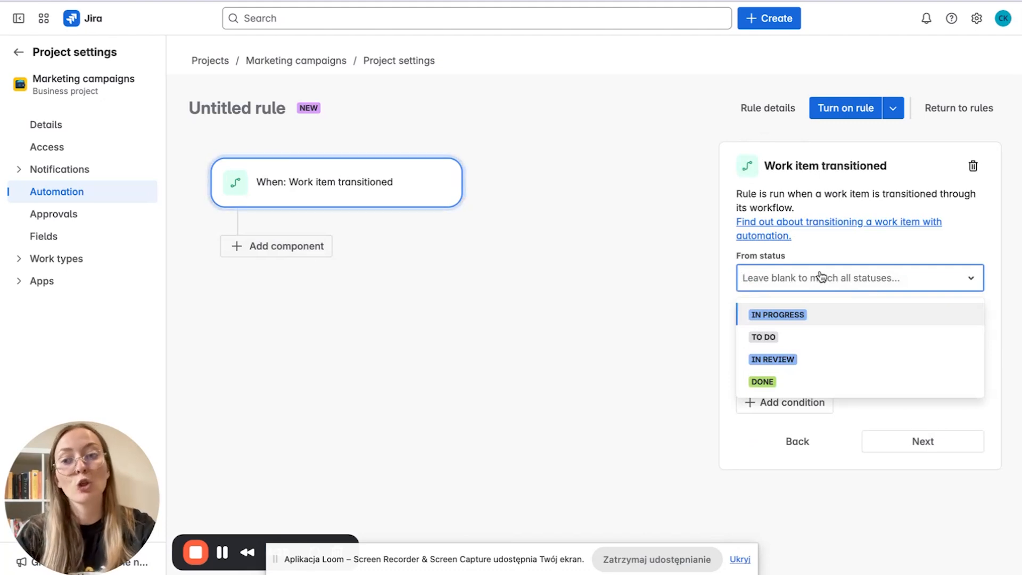
left_click(779, 314)
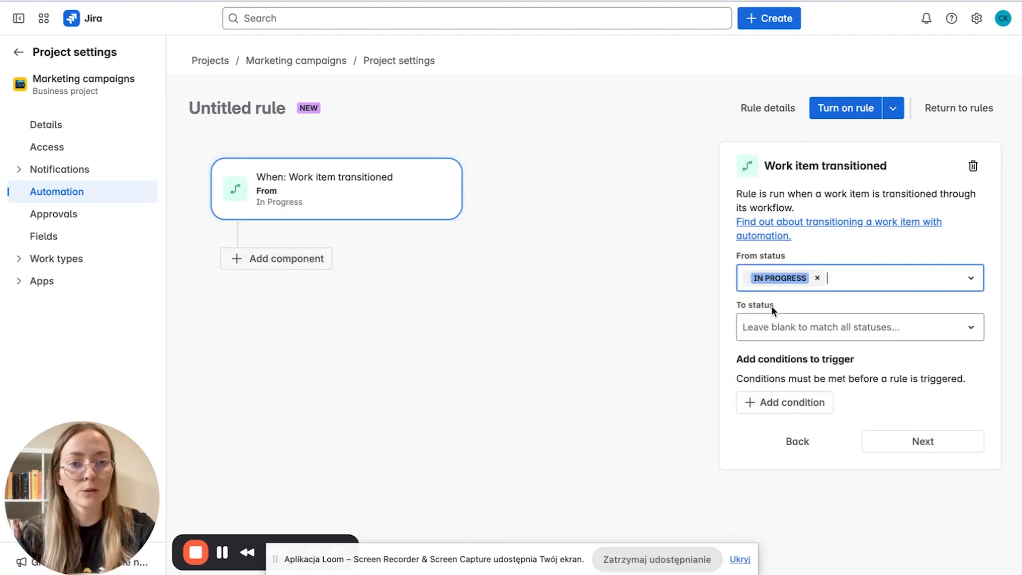
left_click(792, 330)
left_click(788, 409)
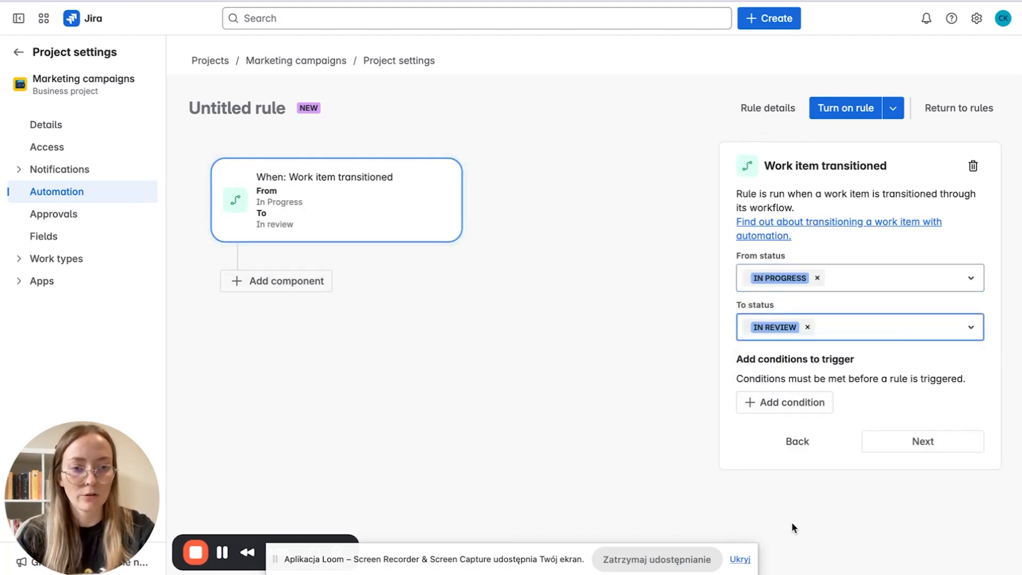
left_click(932, 446)
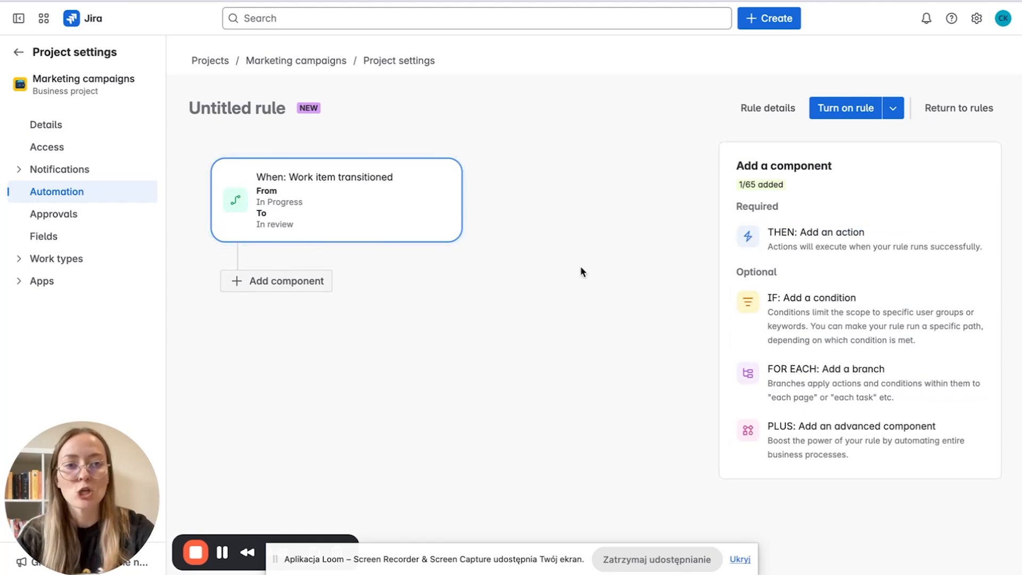
Add an Assign work item action that assigns the item to a specific named team member.
left_click(819, 229)
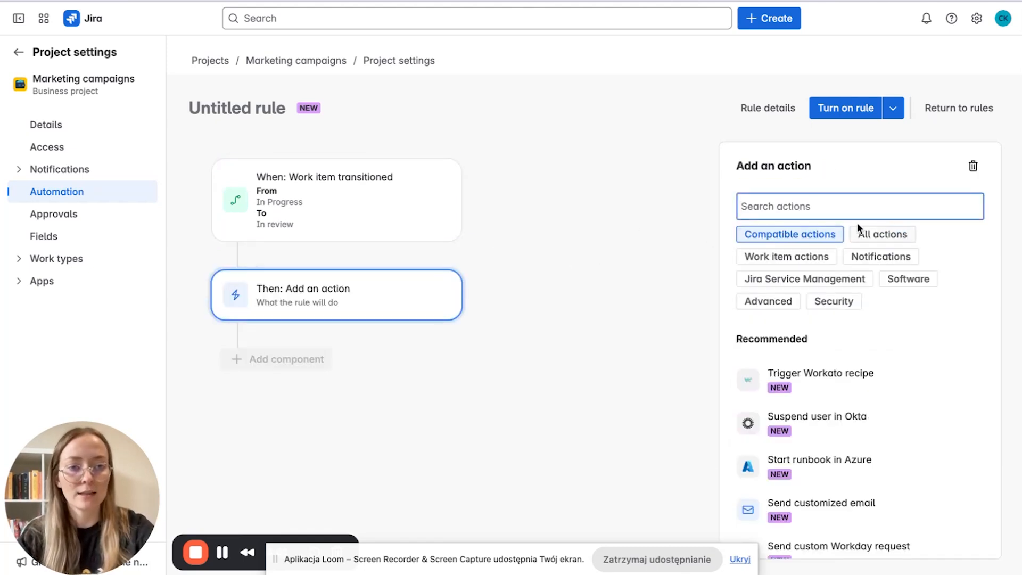
type("assi")
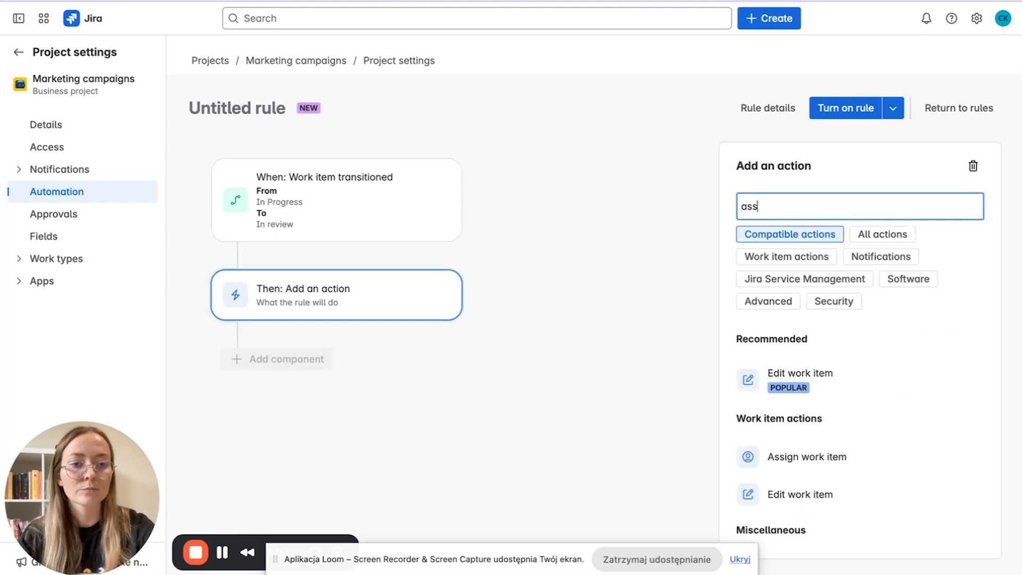
left_click(767, 459)
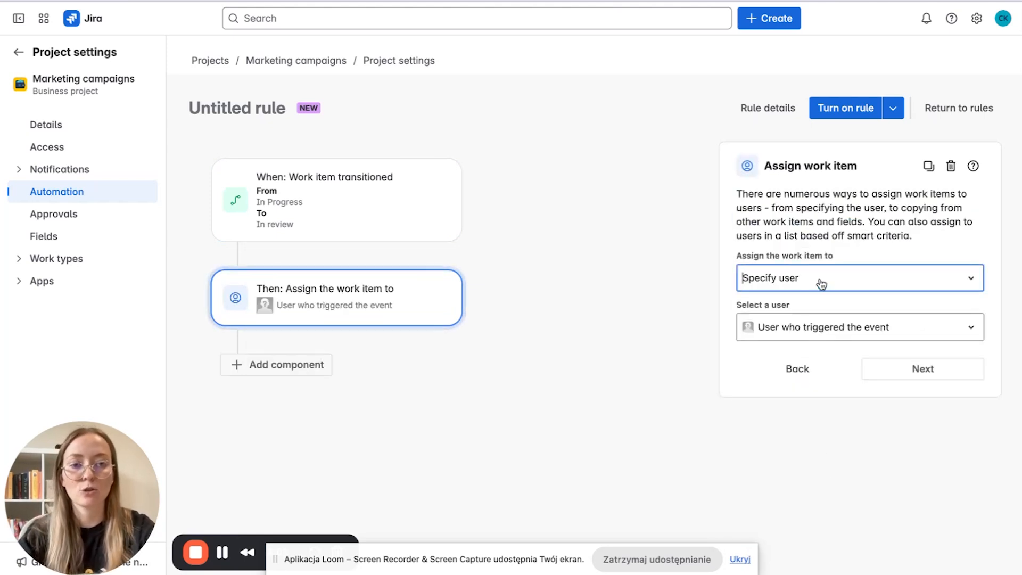
left_click(793, 330)
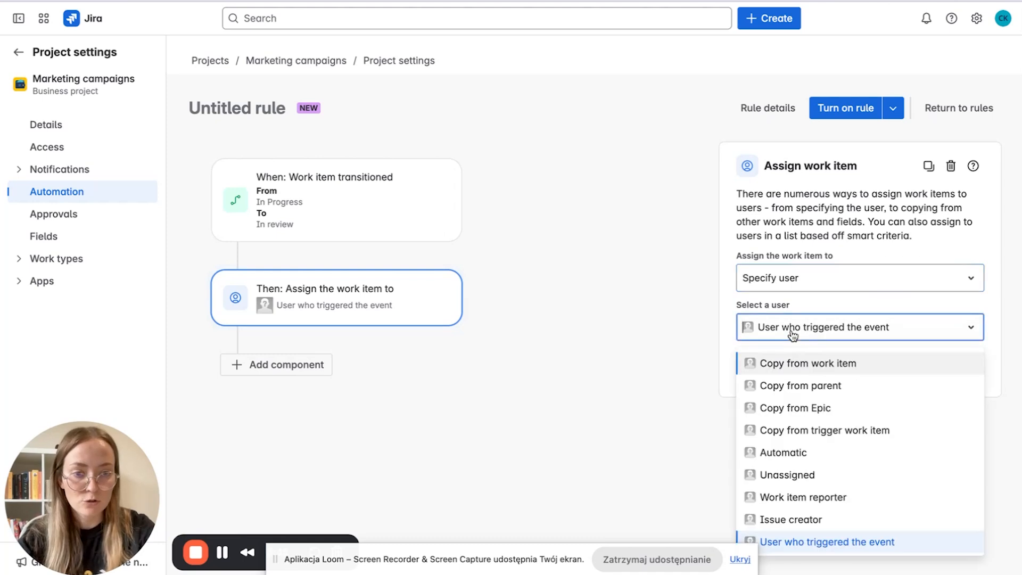
scroll(799, 479, "down", 1)
left_click(808, 539)
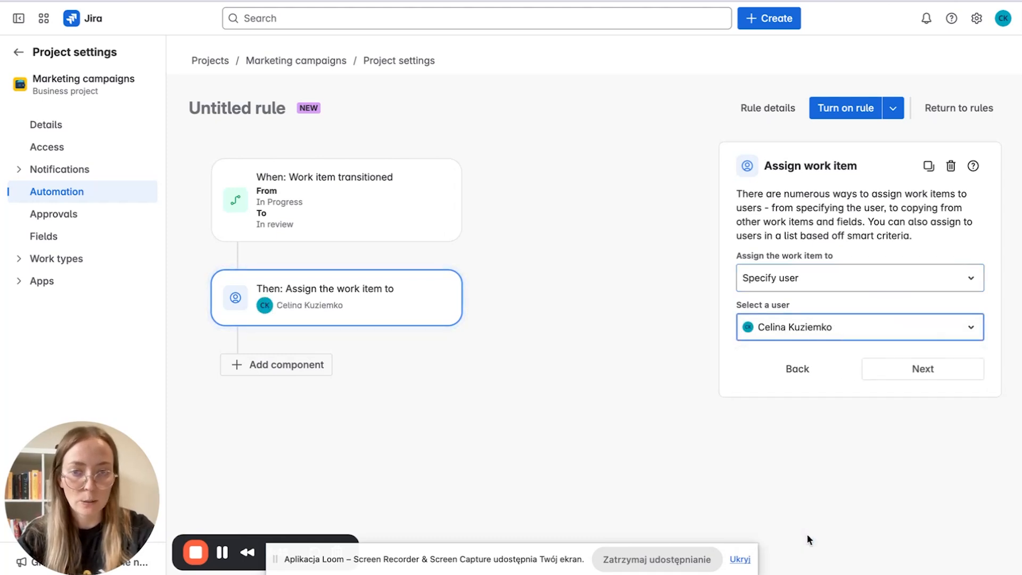
left_click(923, 369)
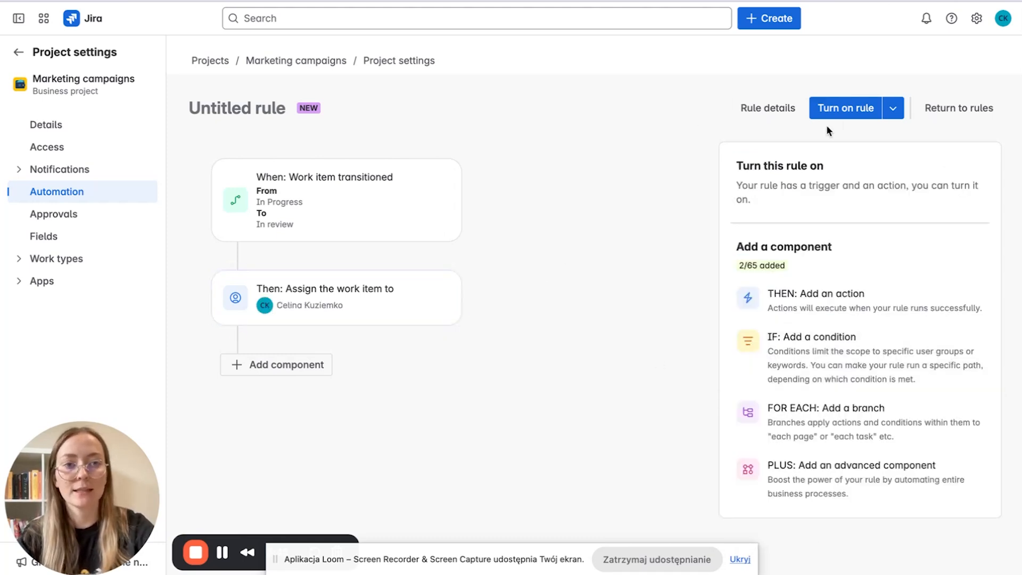
Name the rule "Auto-assign on status change" and turn it on, editable by all admins.
left_click(855, 115)
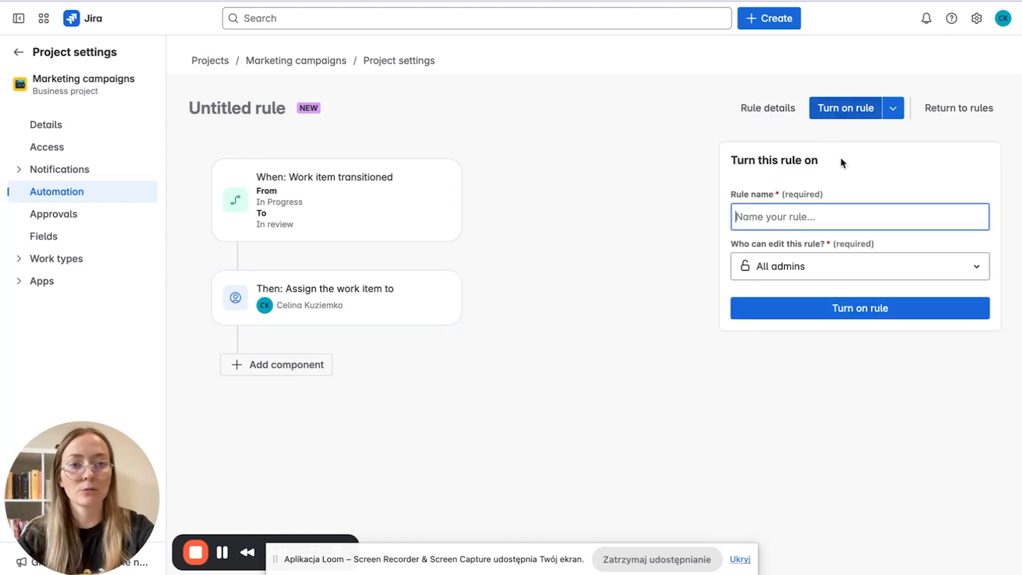
left_click(799, 214)
type("Auto-assign on status change")
left_click(866, 178)
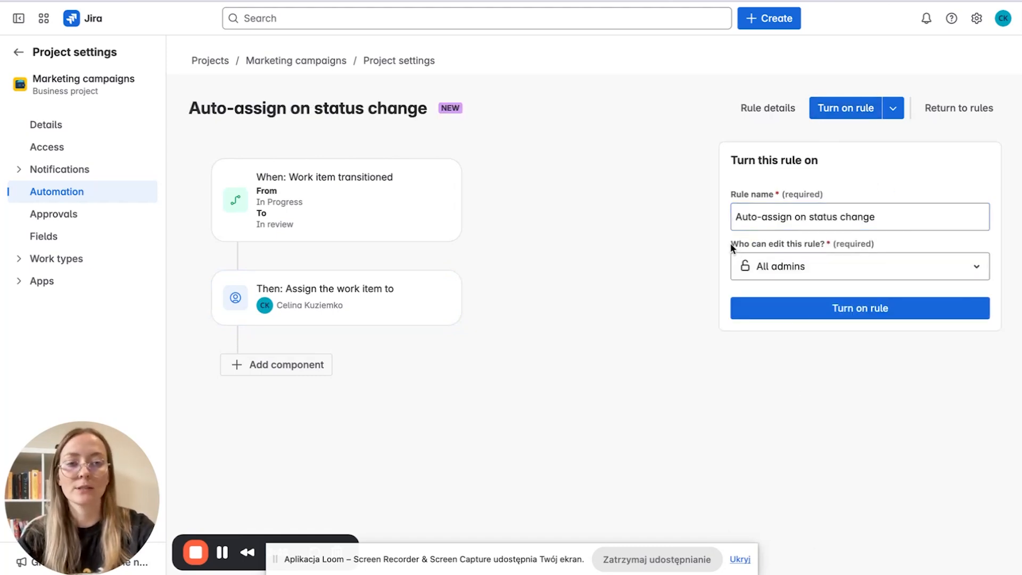
left_click(804, 313)
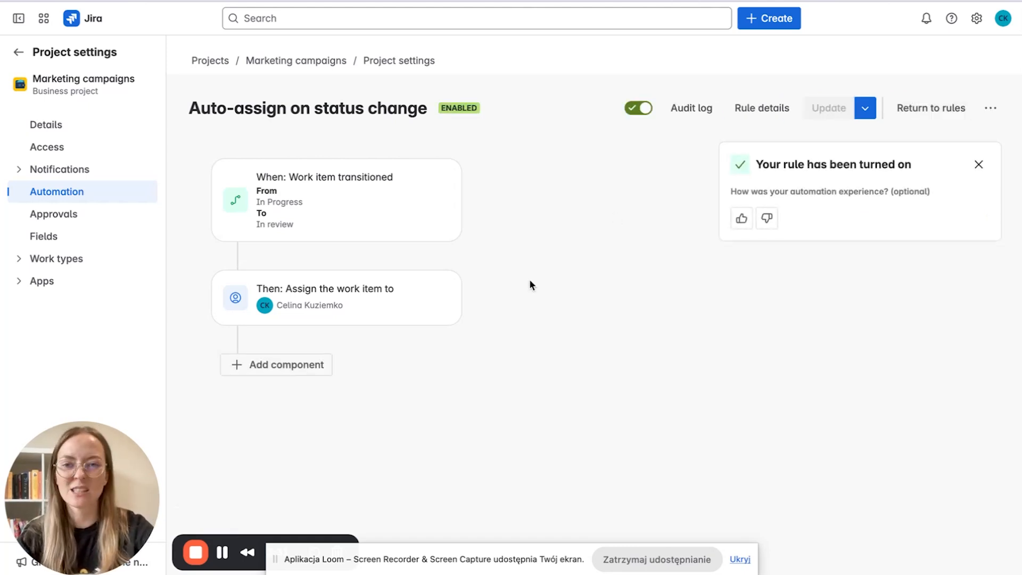
Test the rule on the Marketing campaigns board by moving Blog draft to In Progress, then In Review, and check its assignee.
left_click(322, 63)
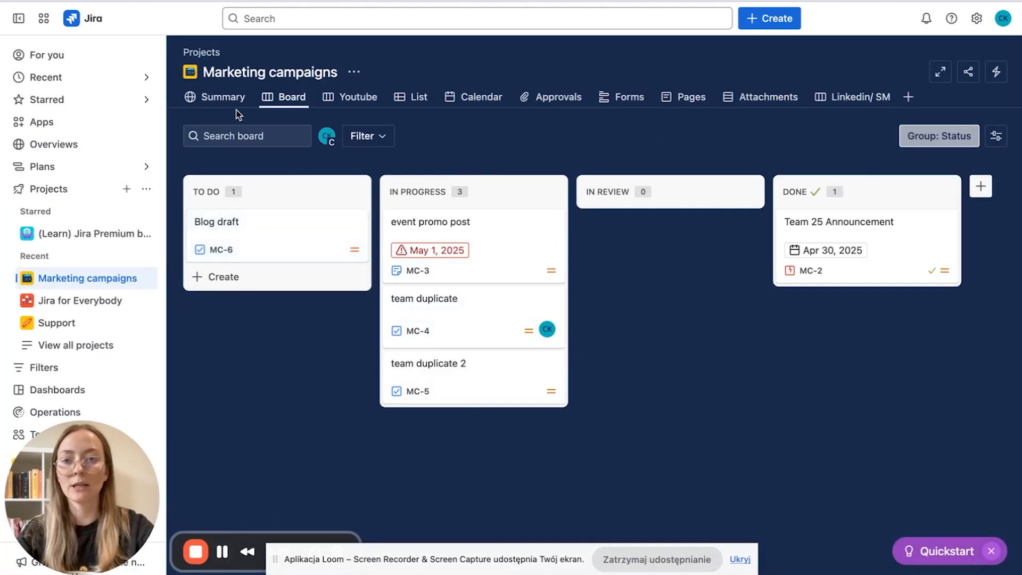
left_click_drag(266, 222, 447, 225)
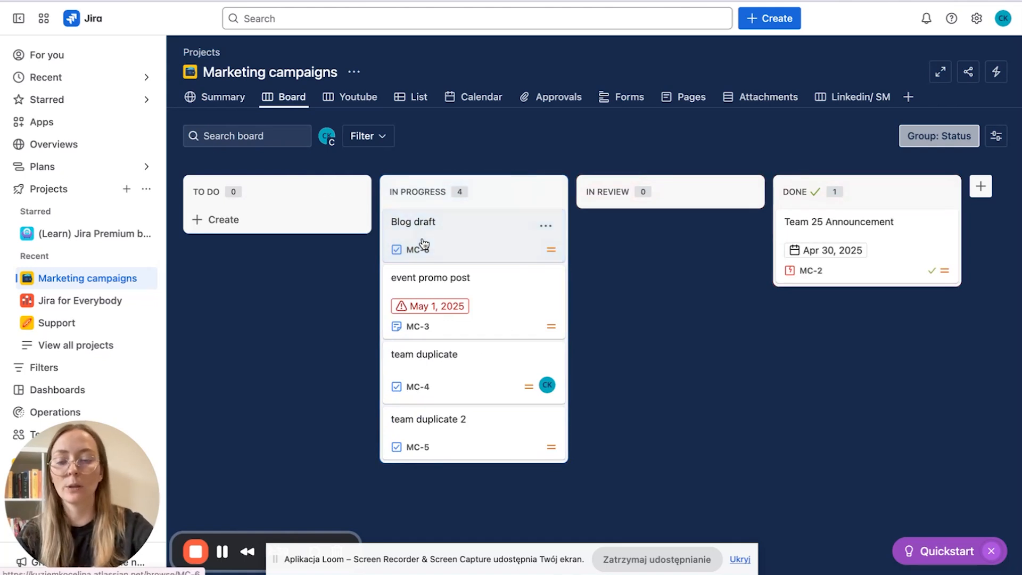
left_click_drag(468, 228, 650, 245)
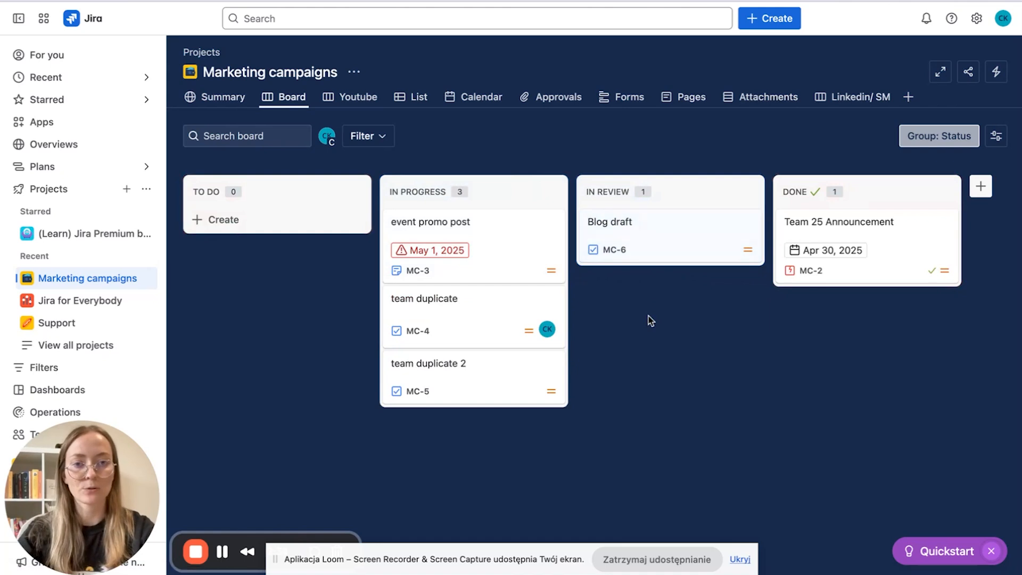
left_click(653, 218)
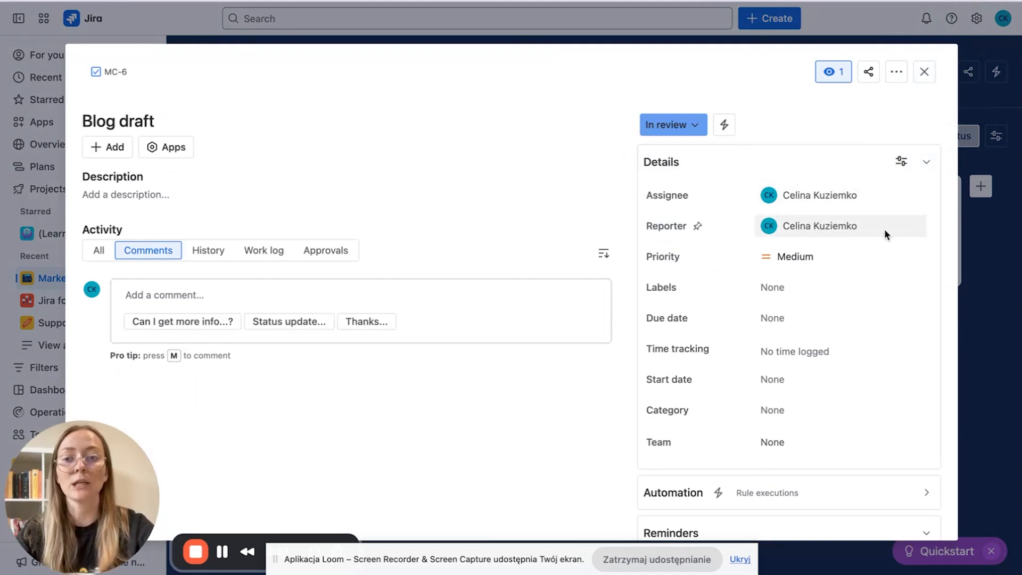
left_click(926, 78)
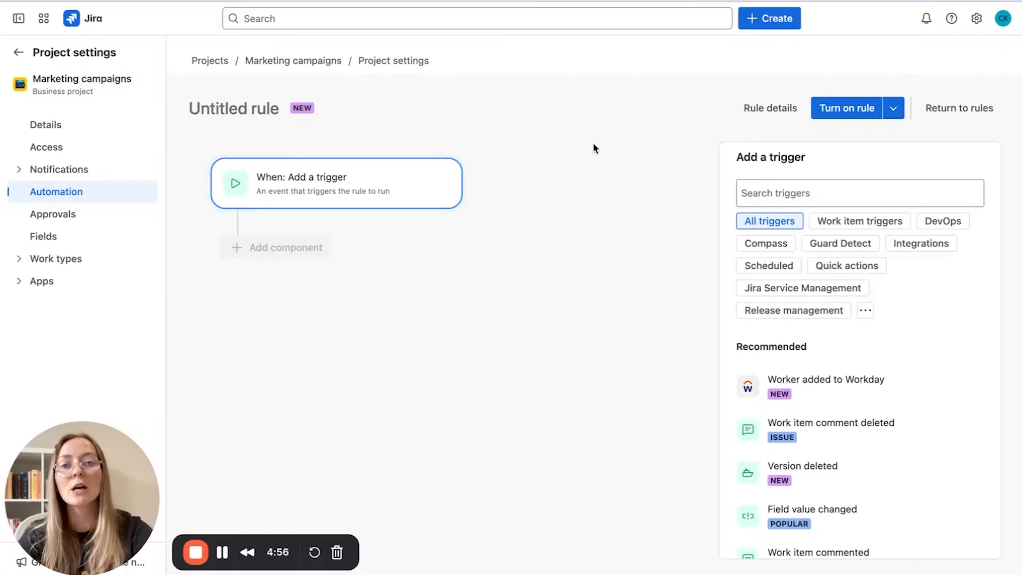
Search the triggers for "sch" and give the new untitled rule the Scheduled trigger.
left_click(877, 194)
type("sch")
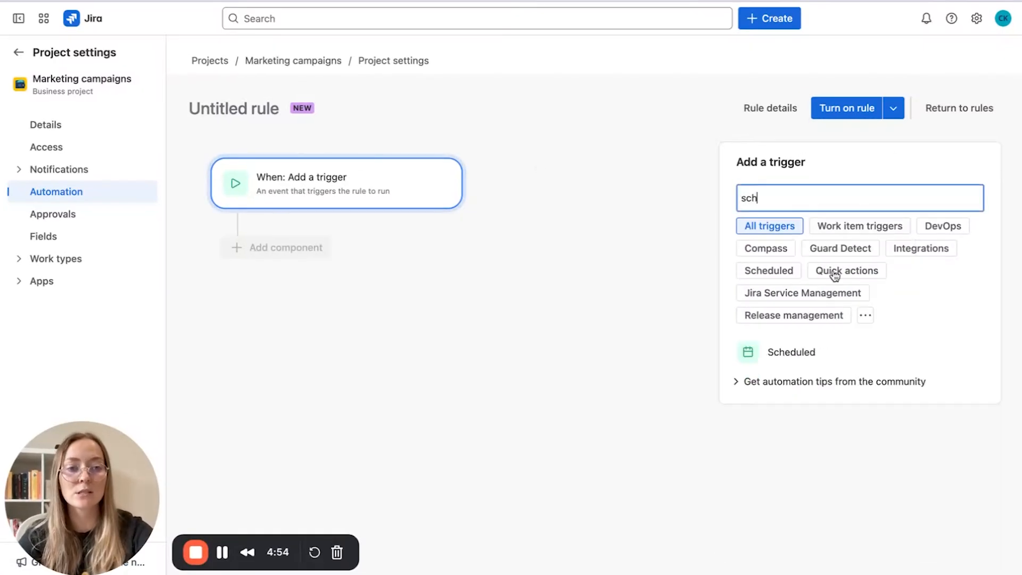
left_click(836, 356)
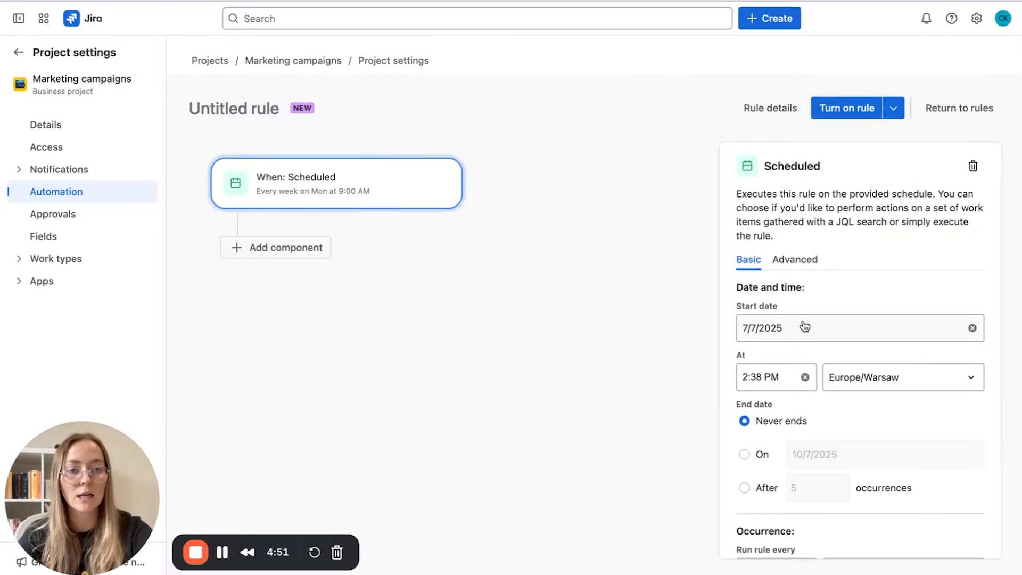
Set the schedule to start on 8/1/2025 at 8:00 AM.
scroll(759, 334, "down", 3)
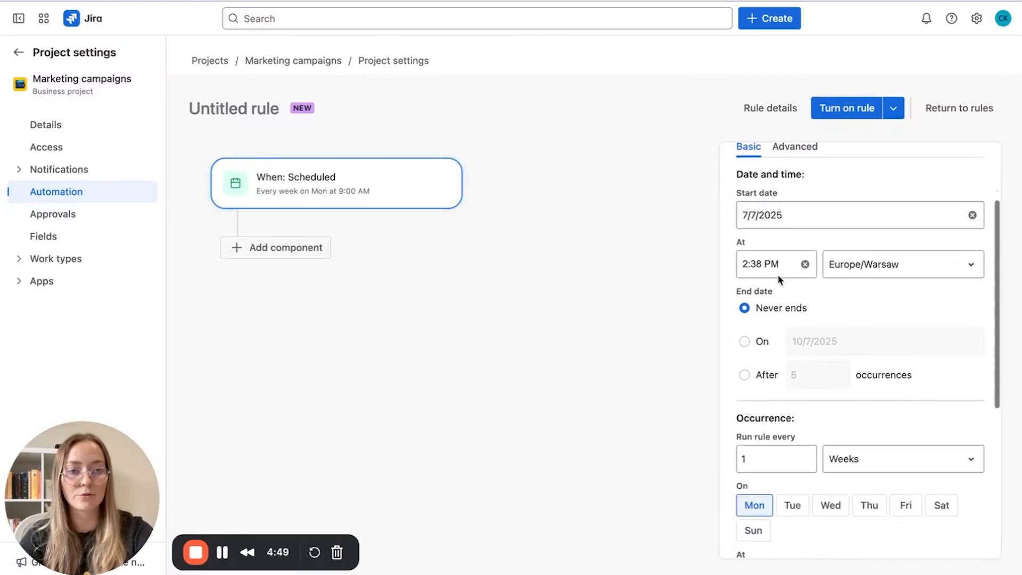
left_click(773, 197)
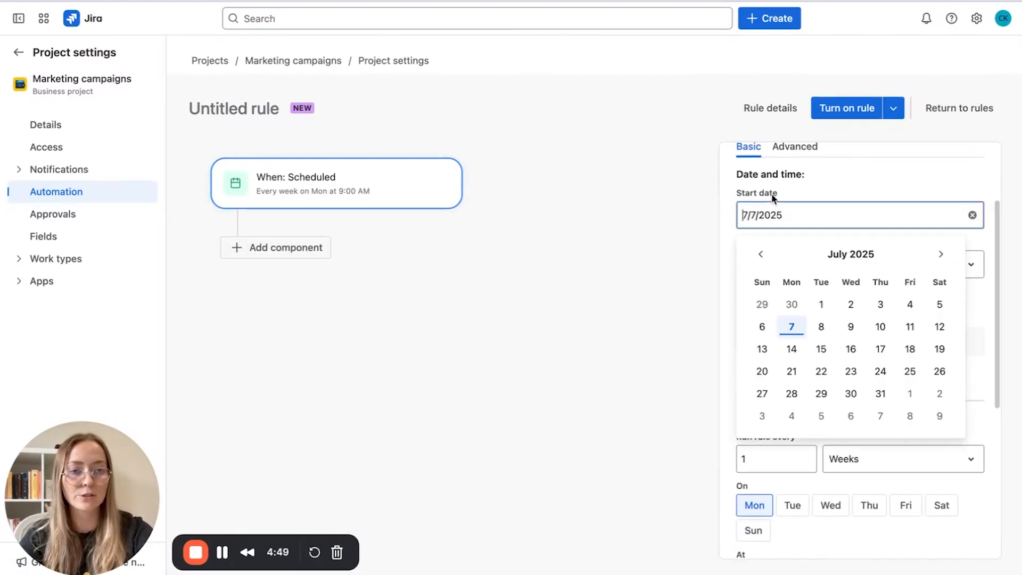
left_click(910, 395)
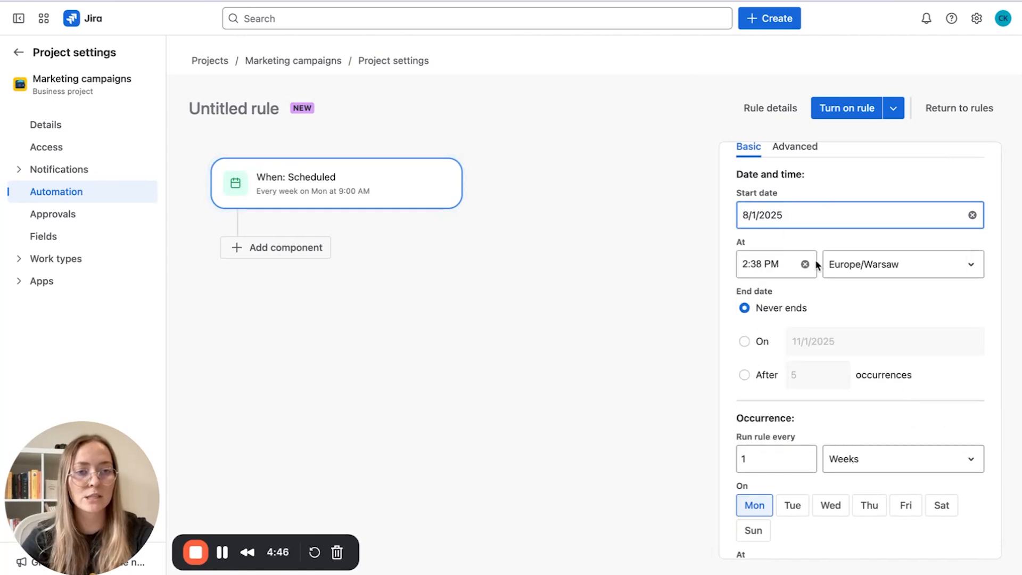
left_click(773, 263)
scroll(772, 452, "down", 2)
scroll(771, 450, "down", 4)
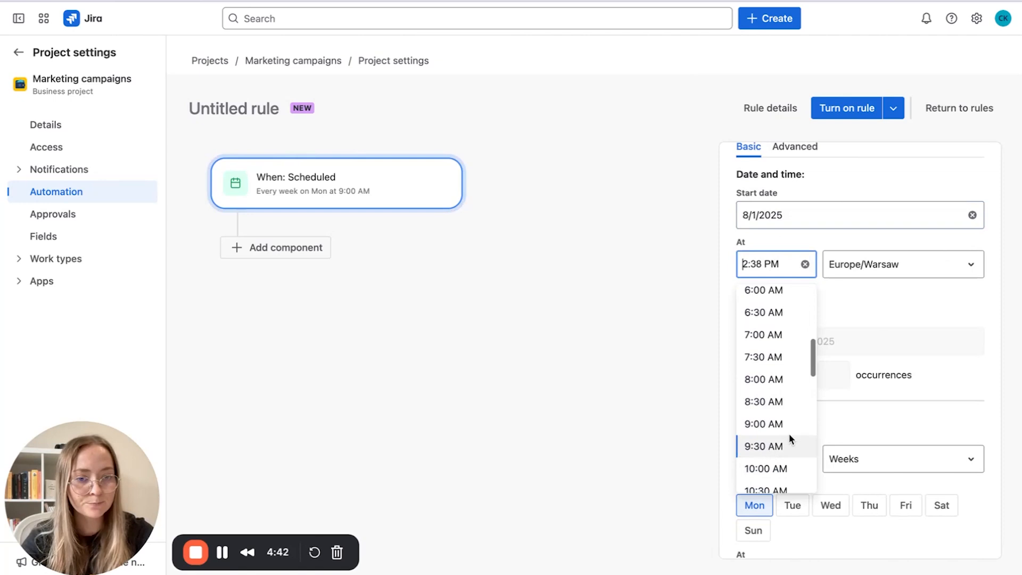
left_click(785, 377)
Try ending the schedule after 5 occurrences, and return the end date to Never ends.
left_click(888, 267)
left_click(889, 267)
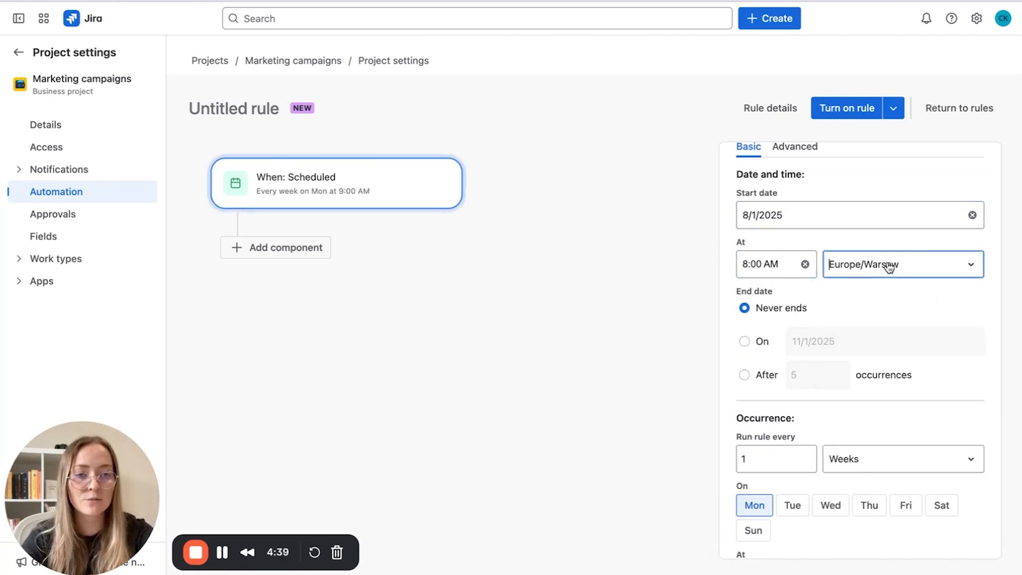
scroll(765, 373, "down", 1)
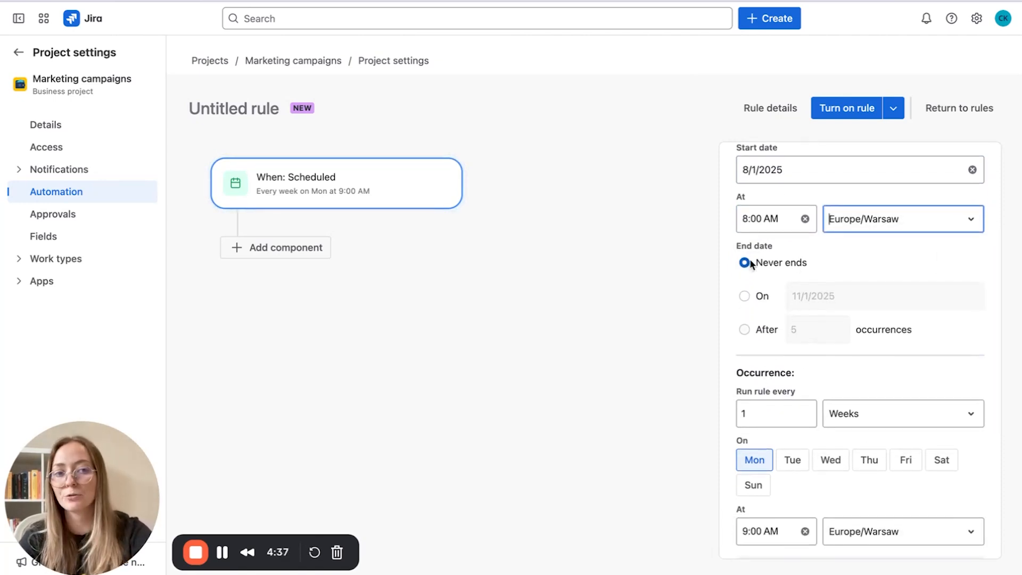
left_click(745, 329)
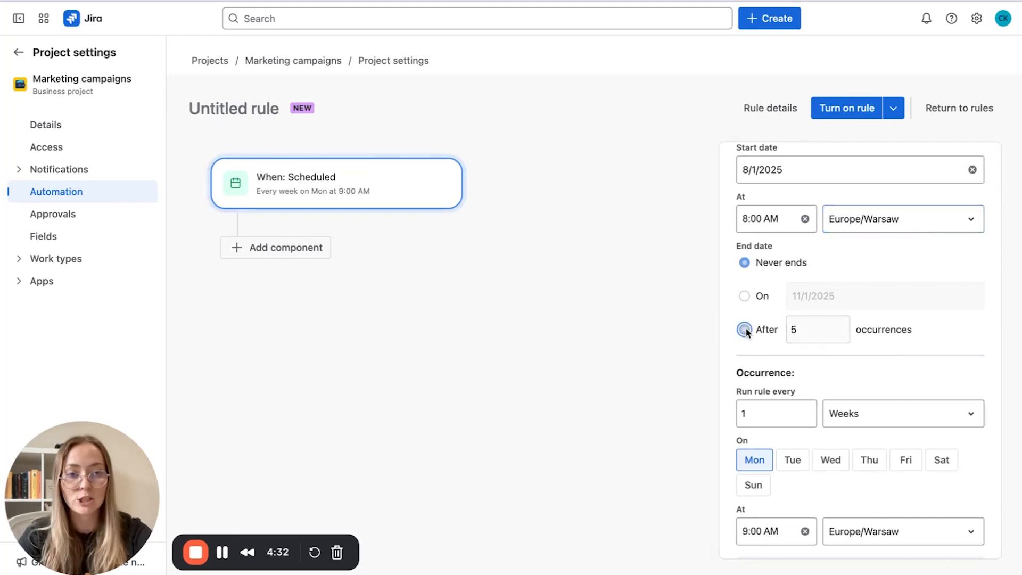
left_click(745, 262)
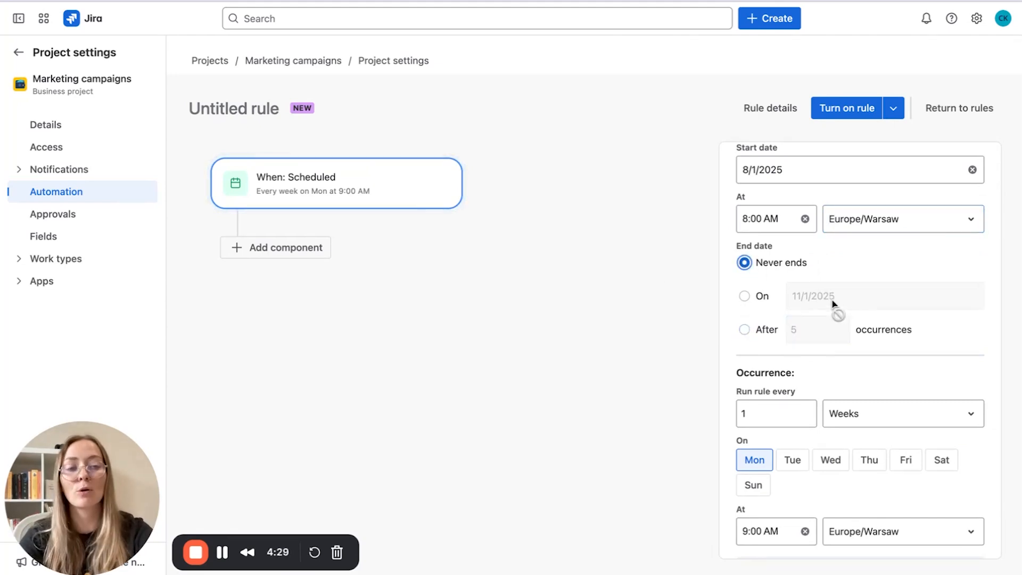
Change the schedule's occurrence so the rule runs every 1 month.
scroll(857, 311, "down", 3)
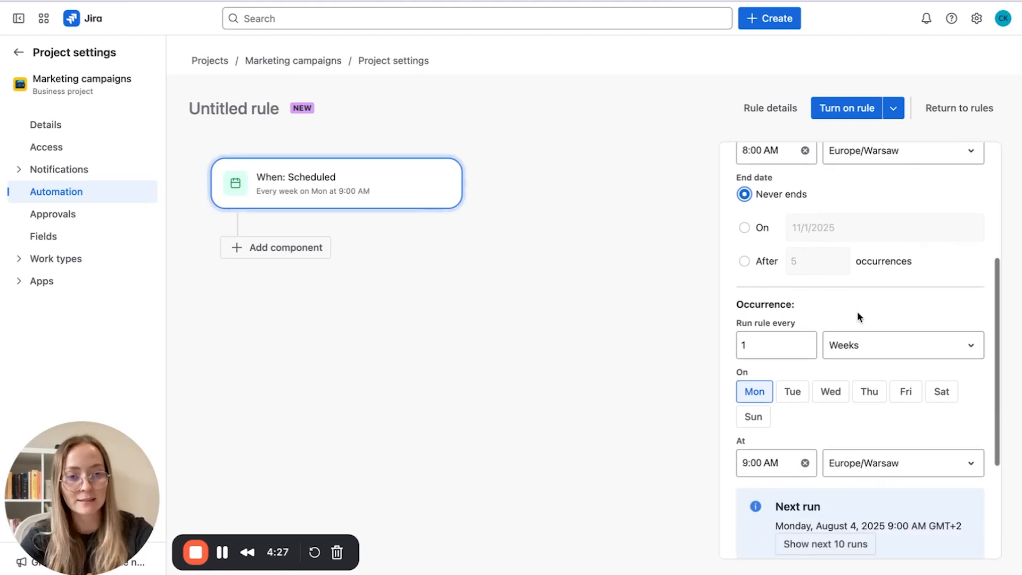
left_click(851, 257)
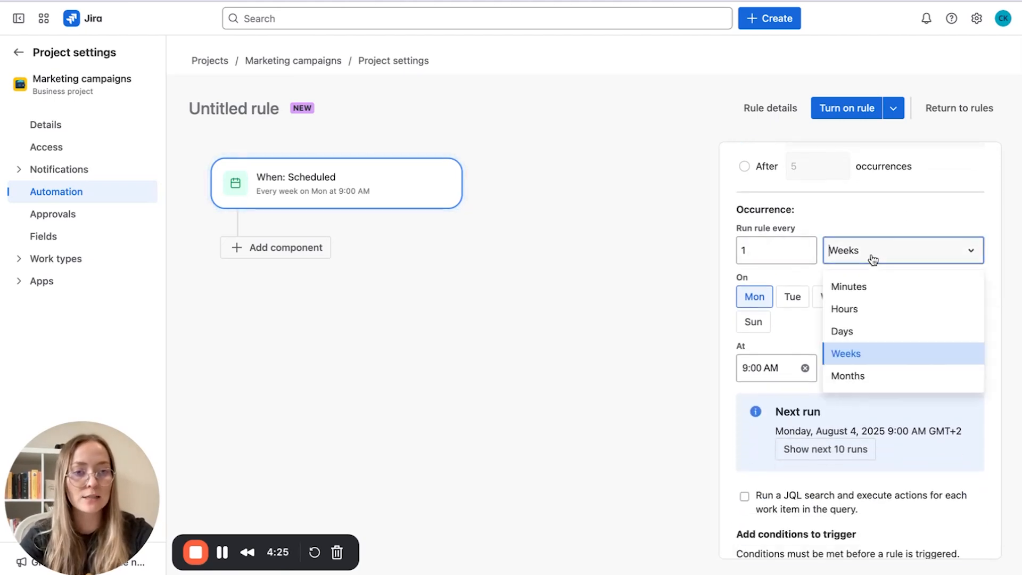
left_click(848, 375)
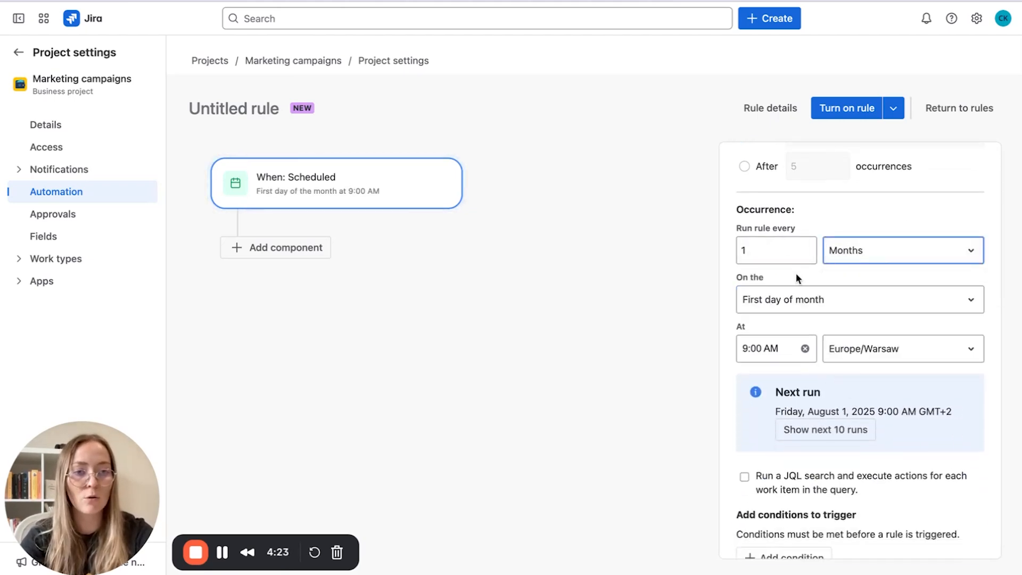
Set the scheduled trigger's monthly run time to 8:00 AM and confirm the trigger.
scroll(790, 318, "down", 2)
left_click(768, 286)
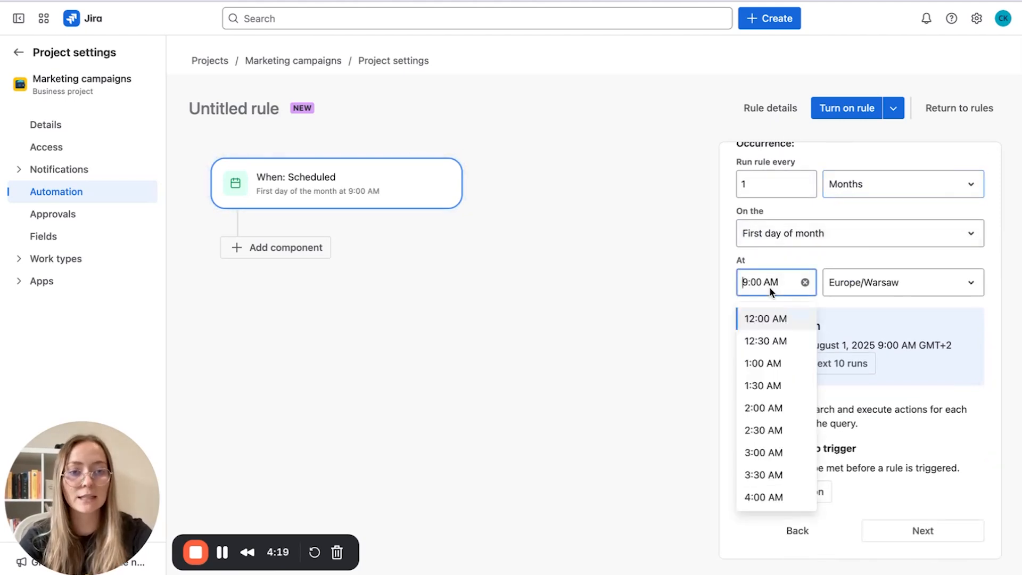
scroll(767, 426, "down", 4)
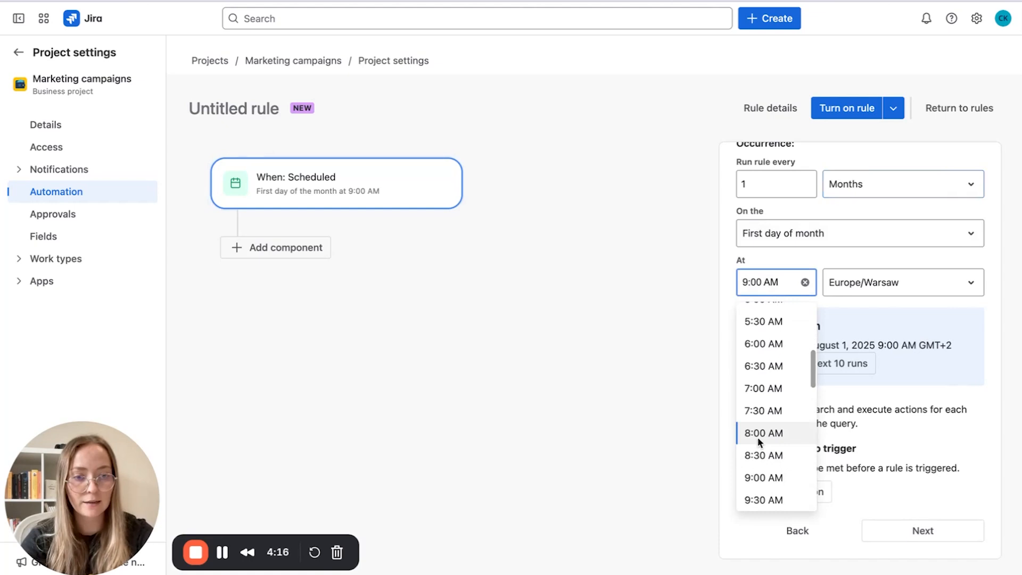
left_click(761, 432)
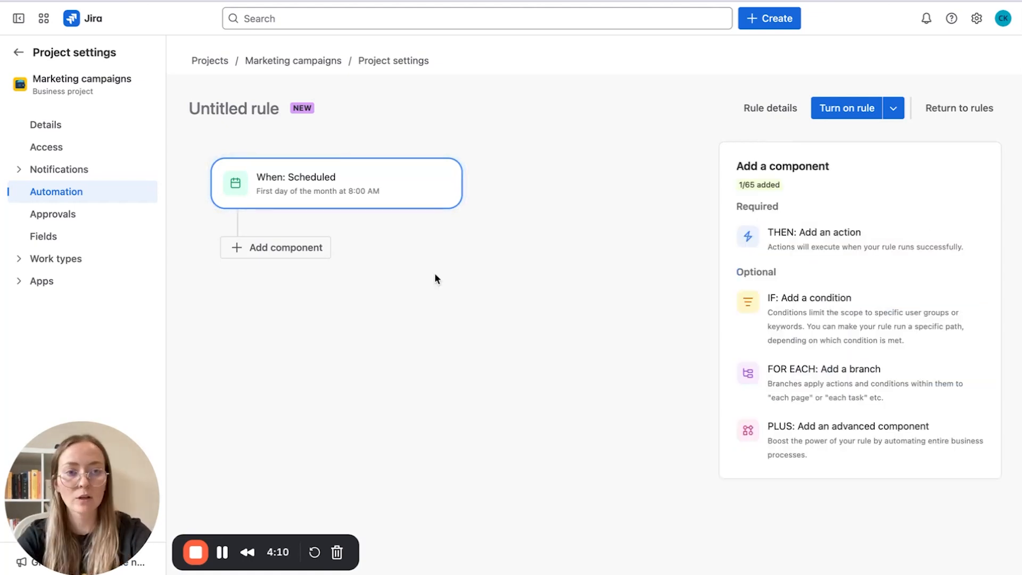
Add a Create work item action to the rule that creates a Task in the same project.
left_click(788, 239)
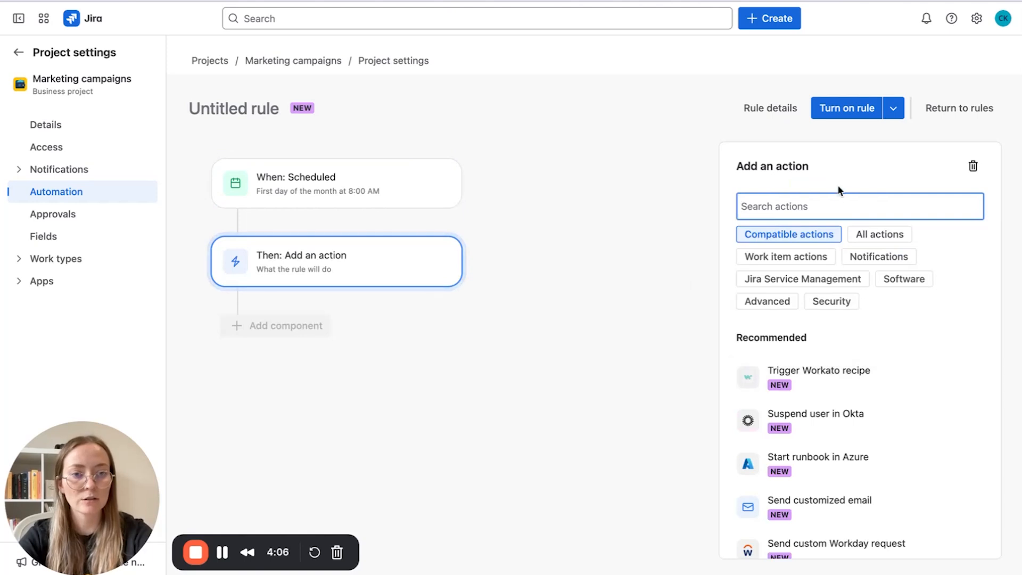
left_click(788, 259)
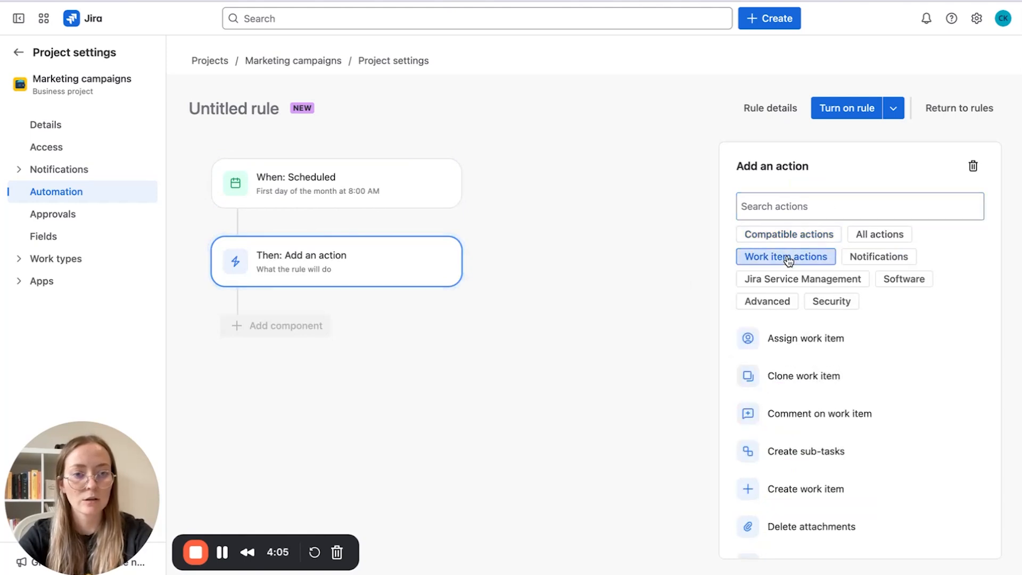
left_click(767, 491)
left_click(803, 236)
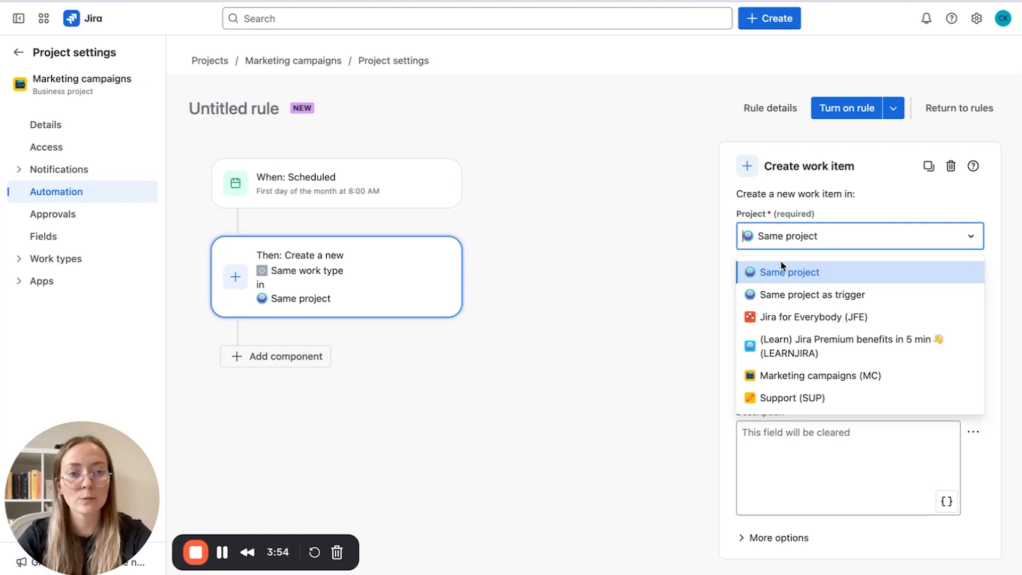
left_click(789, 279)
scroll(830, 254, "down", 1)
left_click(825, 251)
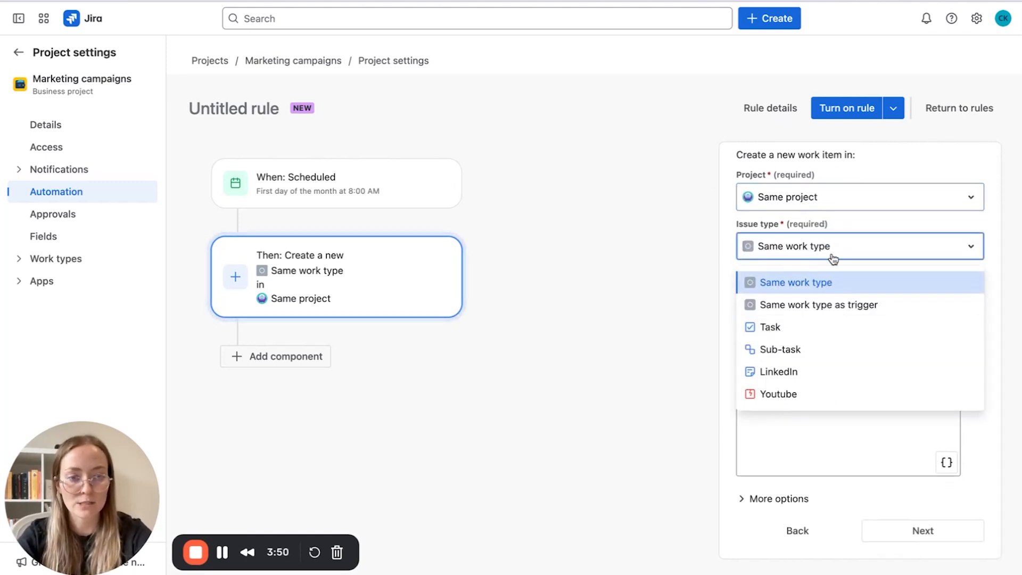
left_click(792, 326)
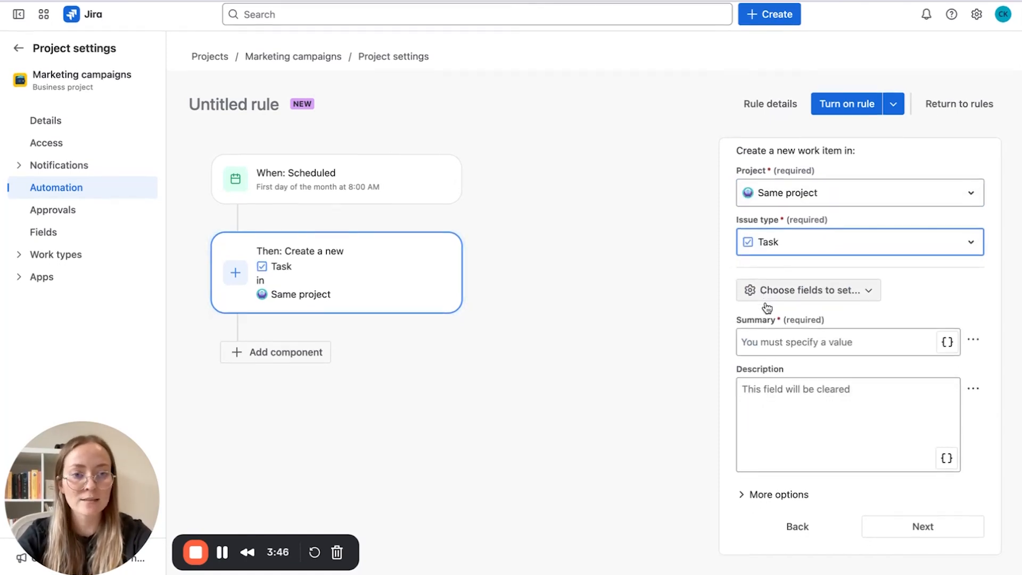
Add the Assignee and Due date fields to the ones set on the new task.
left_click(767, 298)
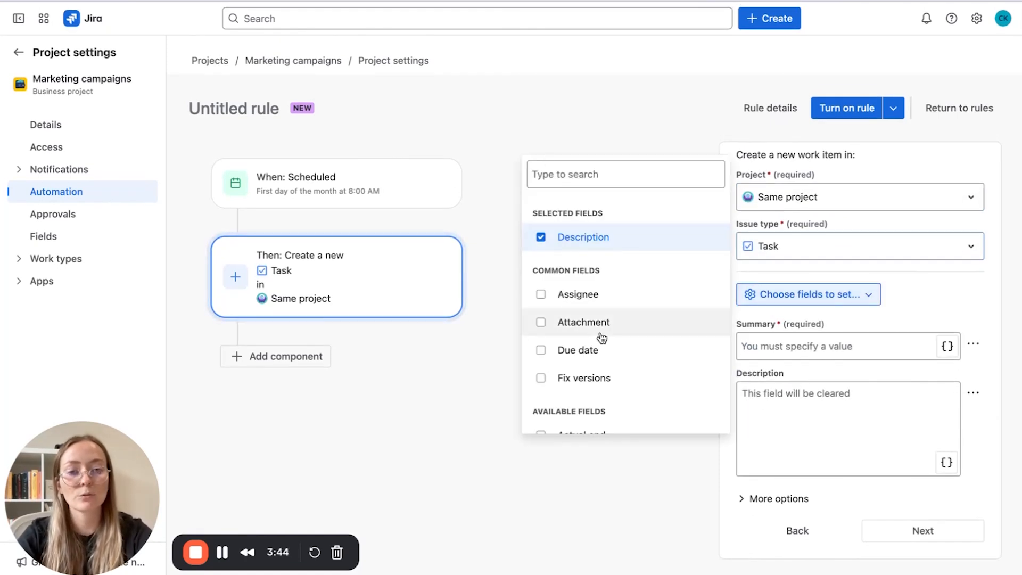
scroll(601, 339, "down", 1)
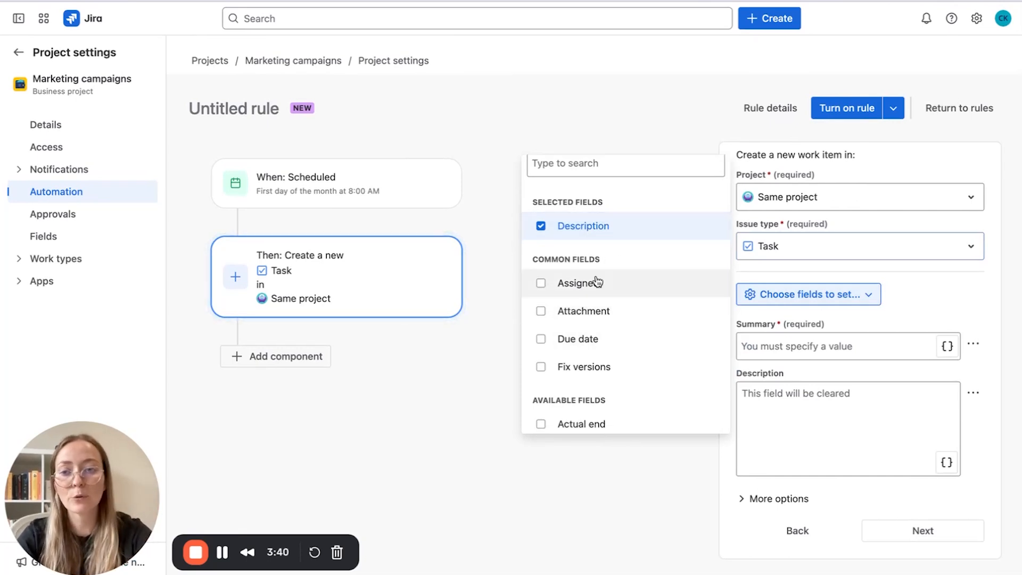
scroll(571, 280, "down", 1)
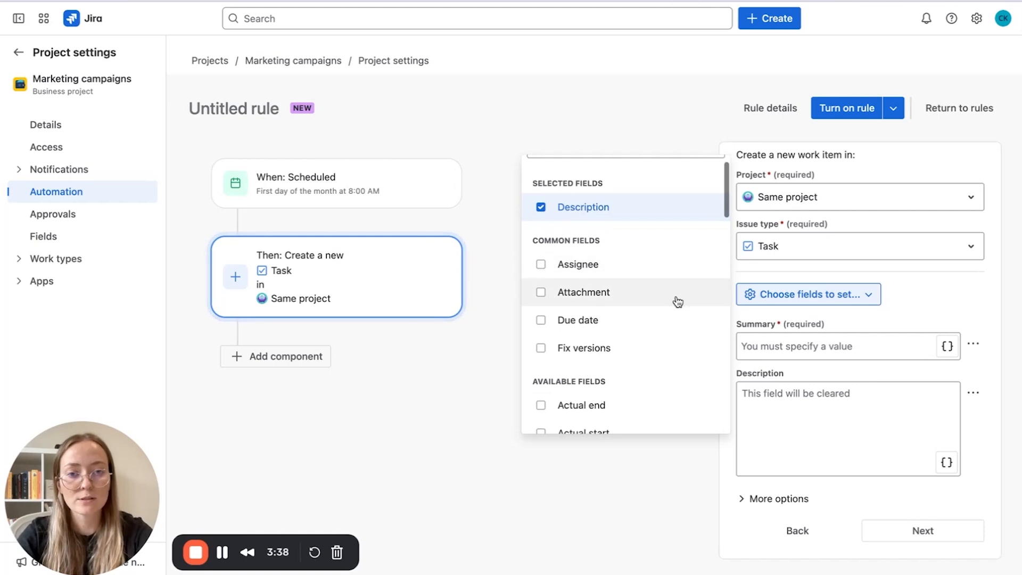
left_click(547, 265)
left_click(541, 320)
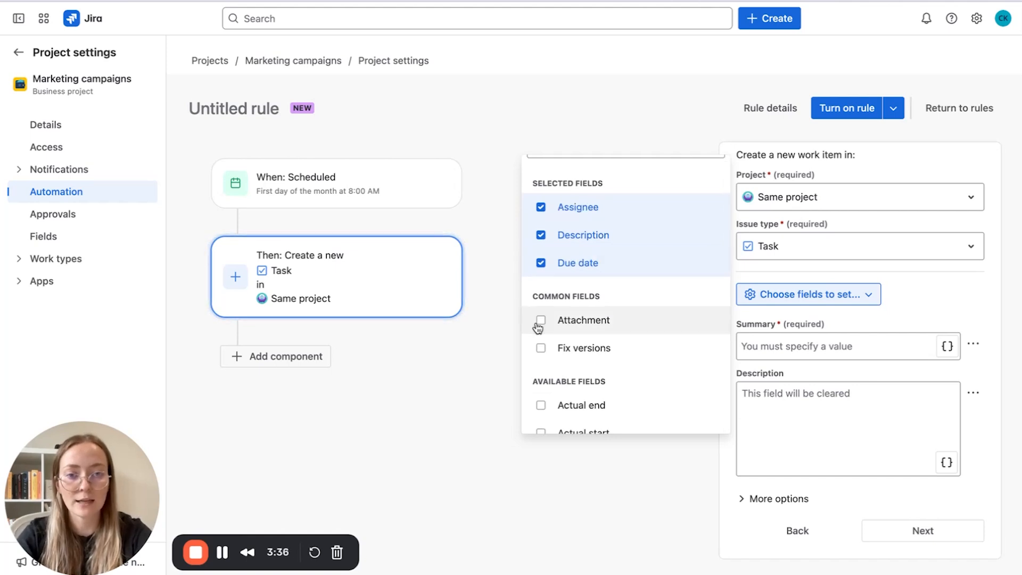
left_click(921, 305)
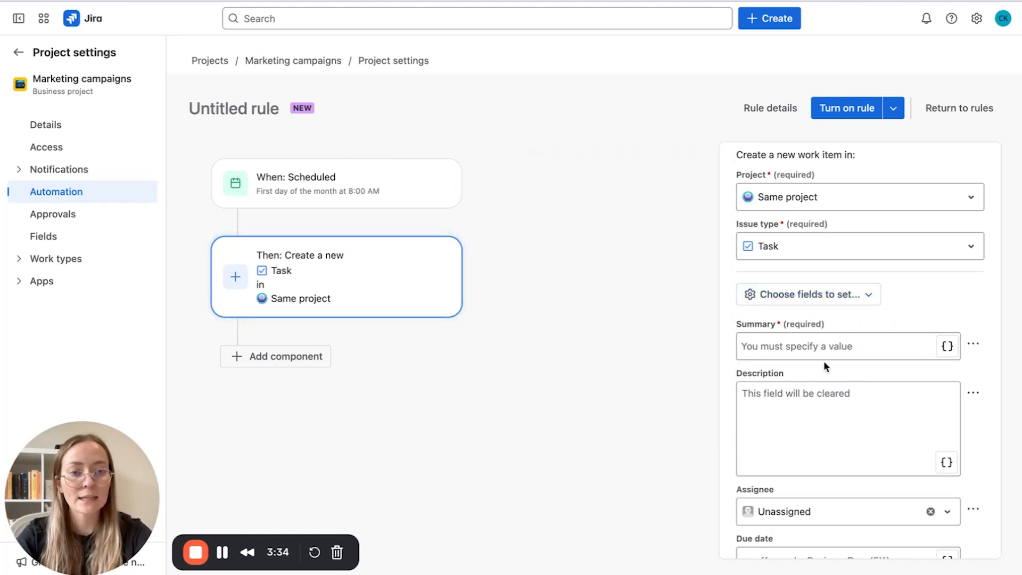
Set the new task's summary to "Newsletter ${createdDate.month}", checking the available smart values along the way.
scroll(823, 360, "down", 2)
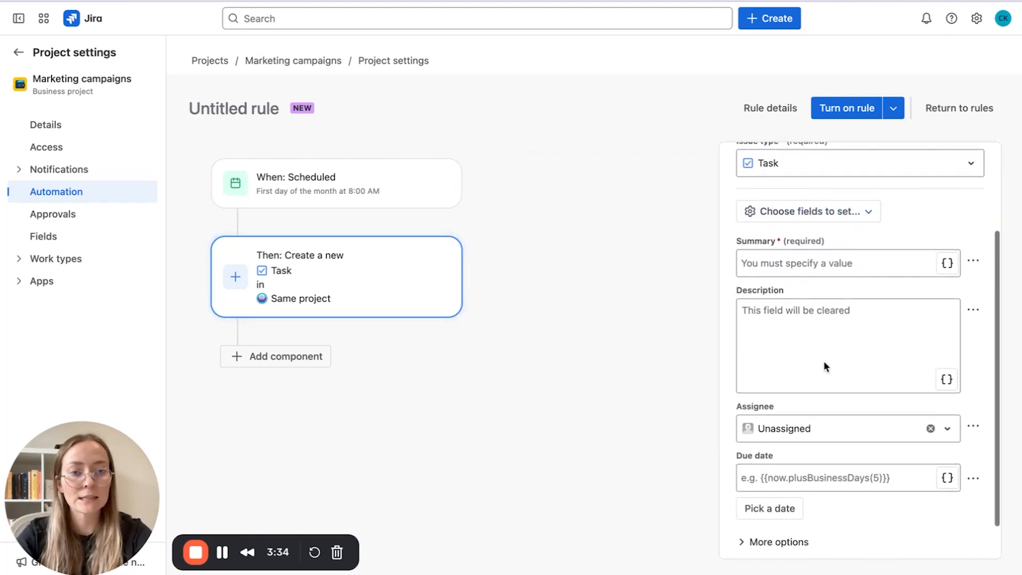
left_click(761, 252)
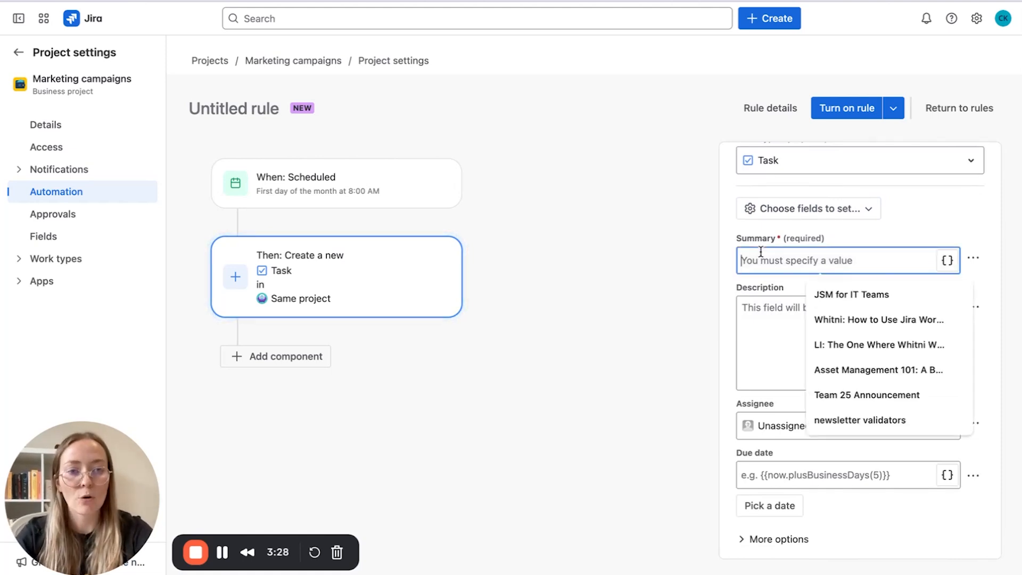
type("Newsletter")
left_click(947, 261)
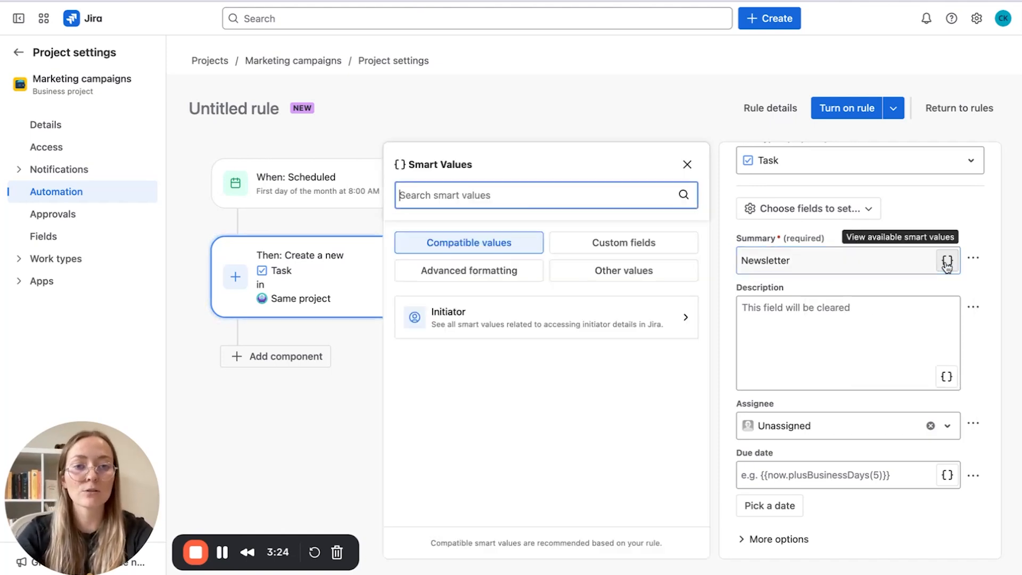
left_click(688, 165)
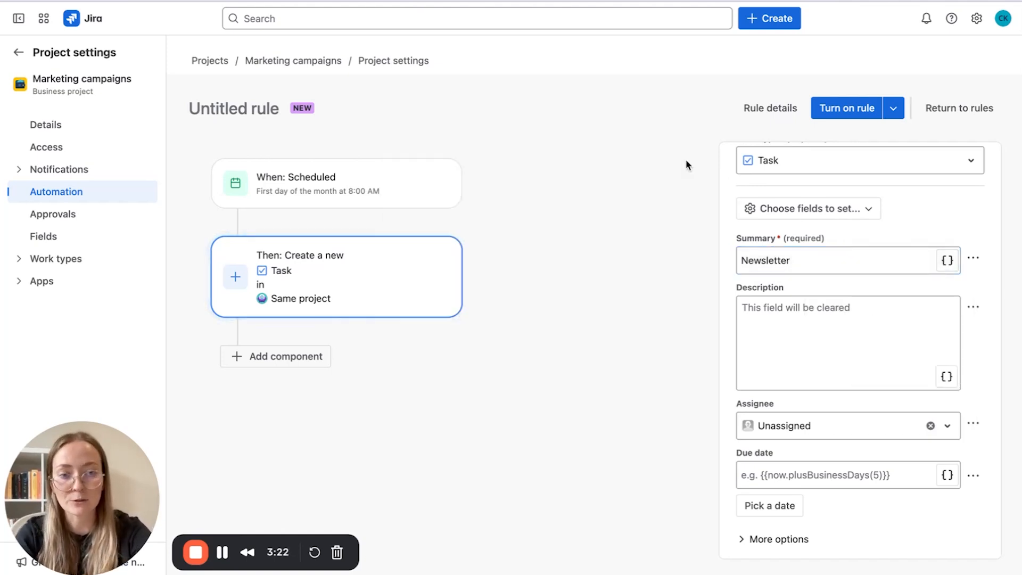
left_click(824, 258)
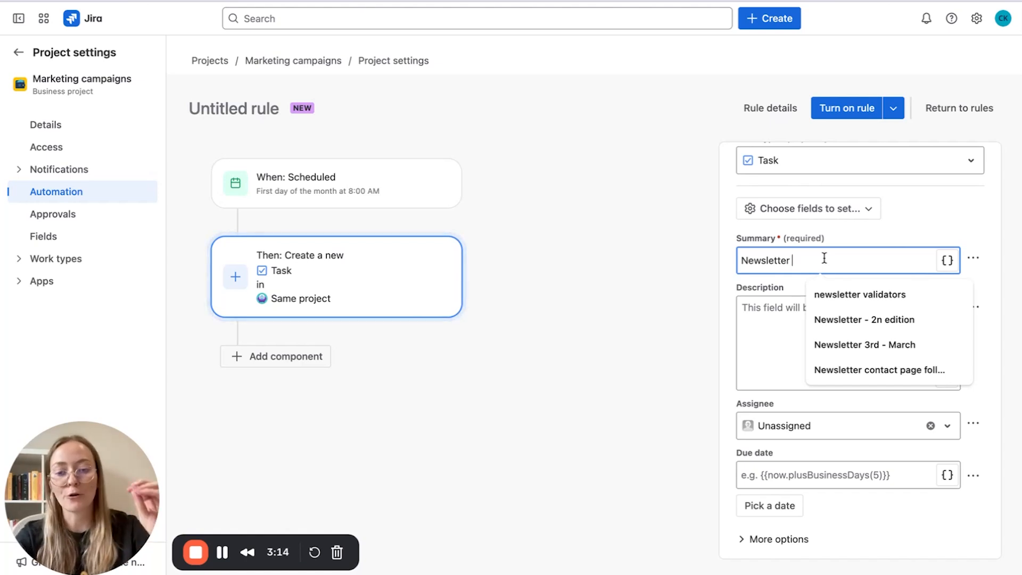
type("${createdDate.month}")
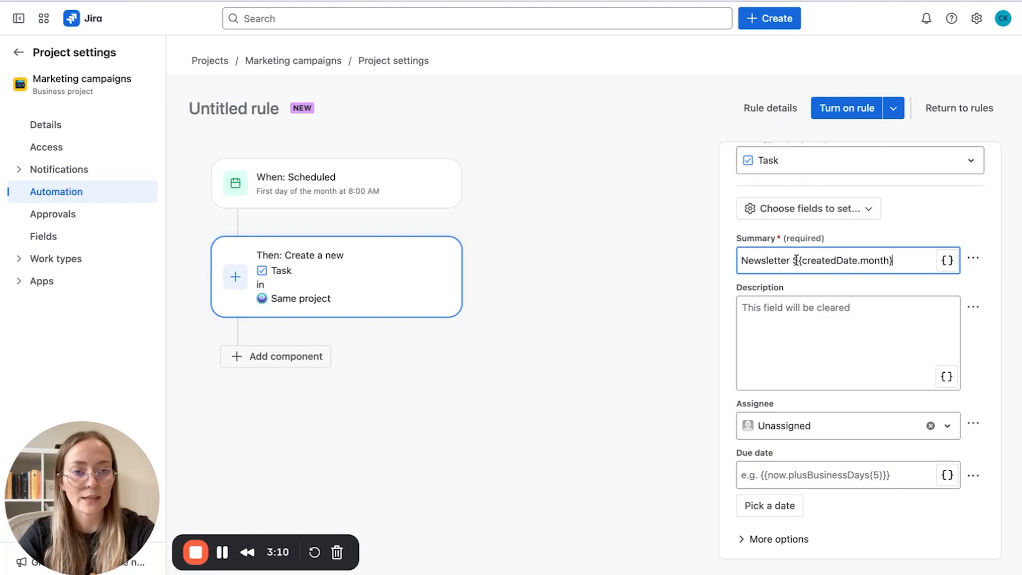
left_click_drag(800, 260, 889, 259)
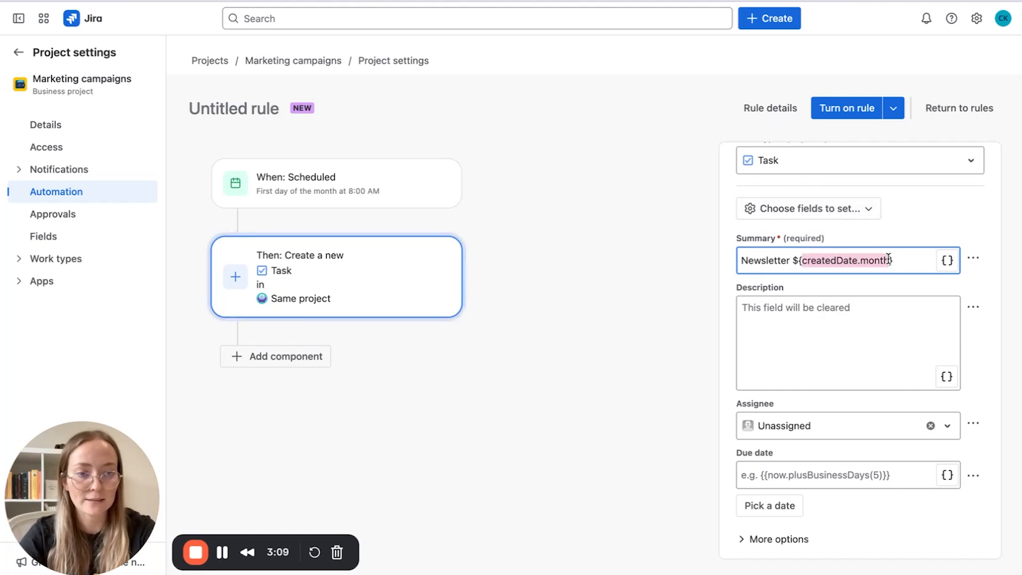
left_click(925, 262)
Describe the task as "Sending the newsletter" and choose the listed team member as its assignee.
left_click(785, 318)
type("Sending the new")
left_click(765, 425)
scroll(796, 456, "down", 3)
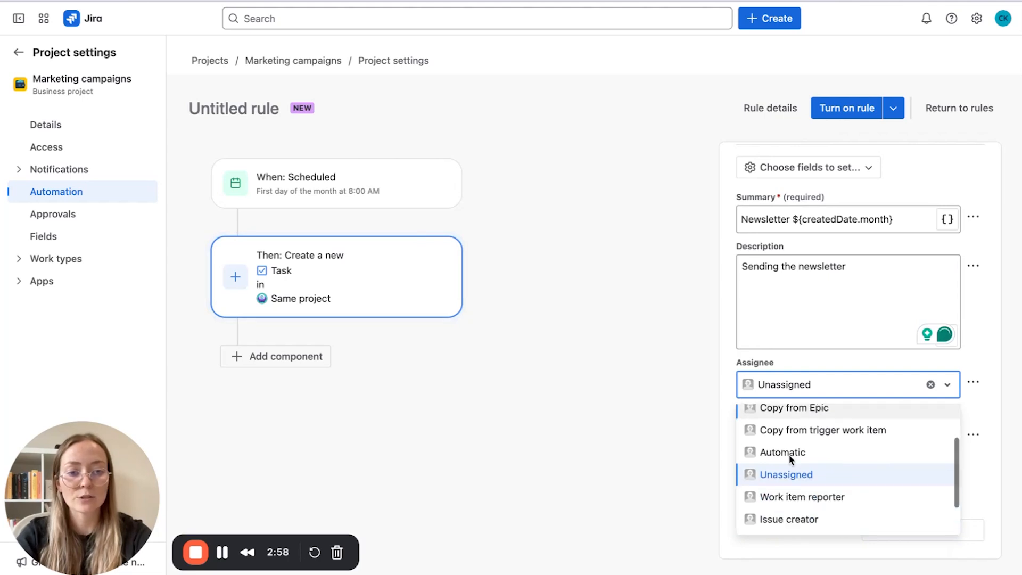
scroll(845, 420, "up", 3)
scroll(818, 483, "down", 3)
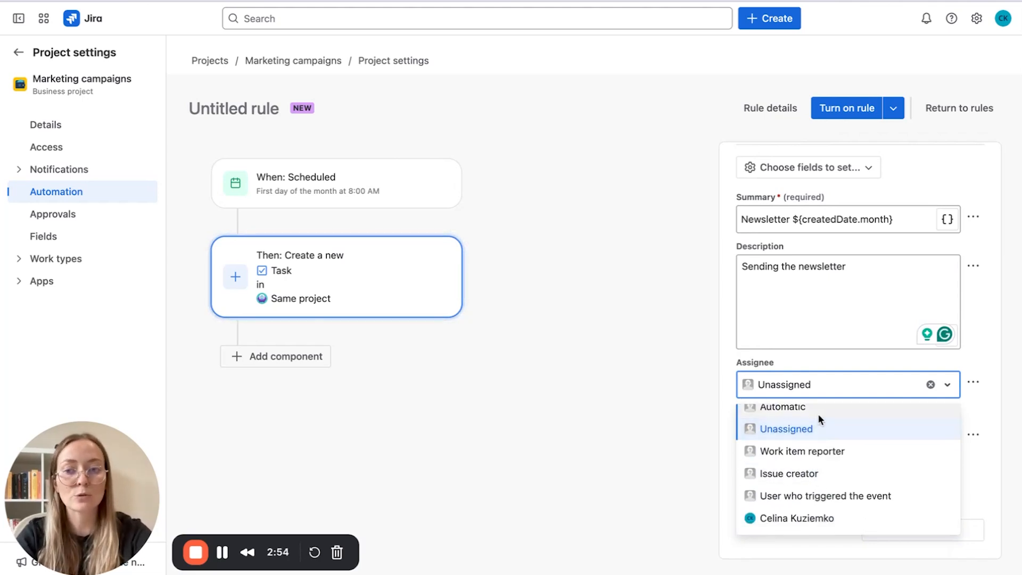
left_click(792, 518)
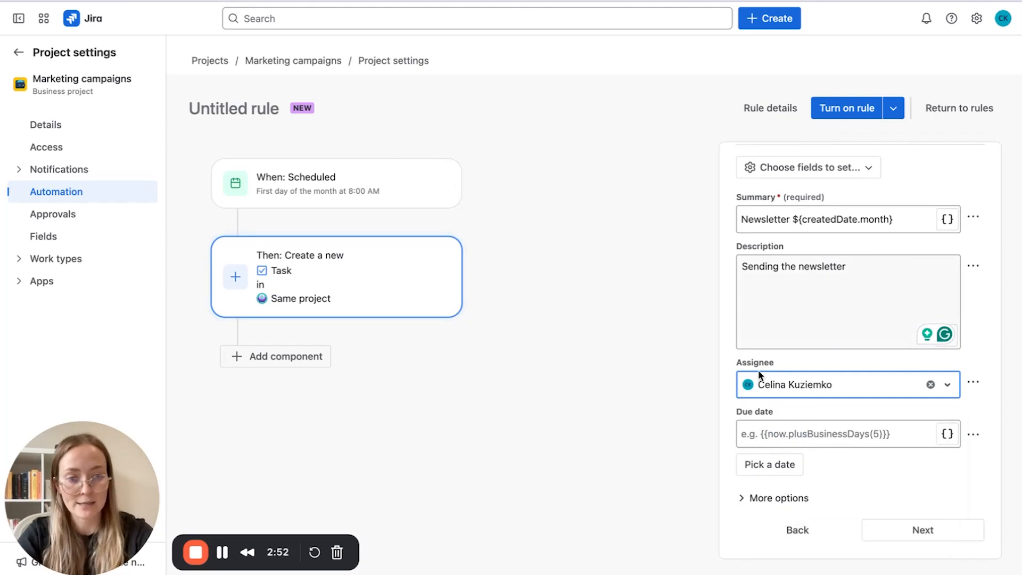
left_click(222, 552)
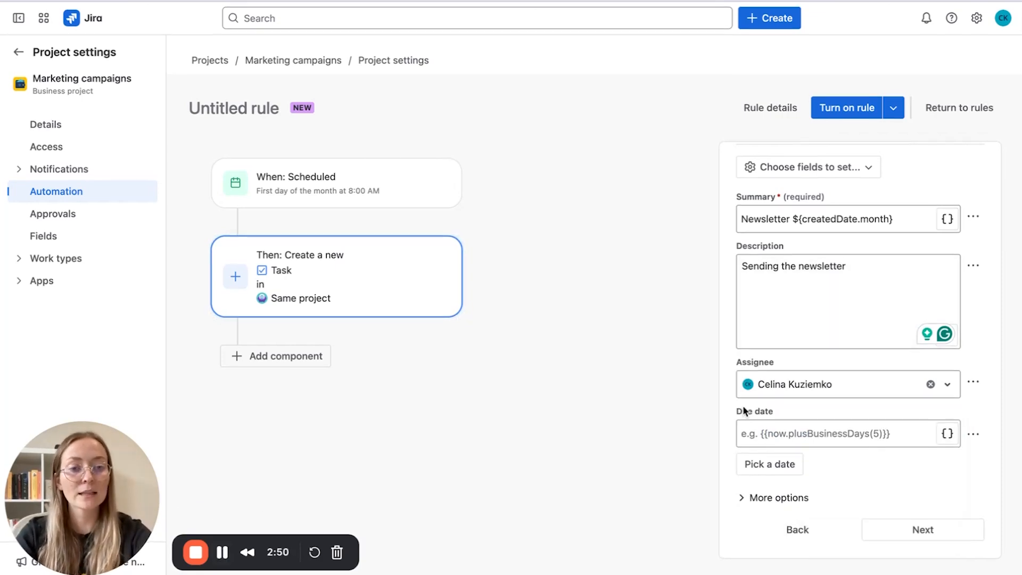
Set the task's due date to {{now.plusDays(7)}} and confirm the Create work item action.
left_click(777, 431)
type("{{now.plusDays(7)}}")
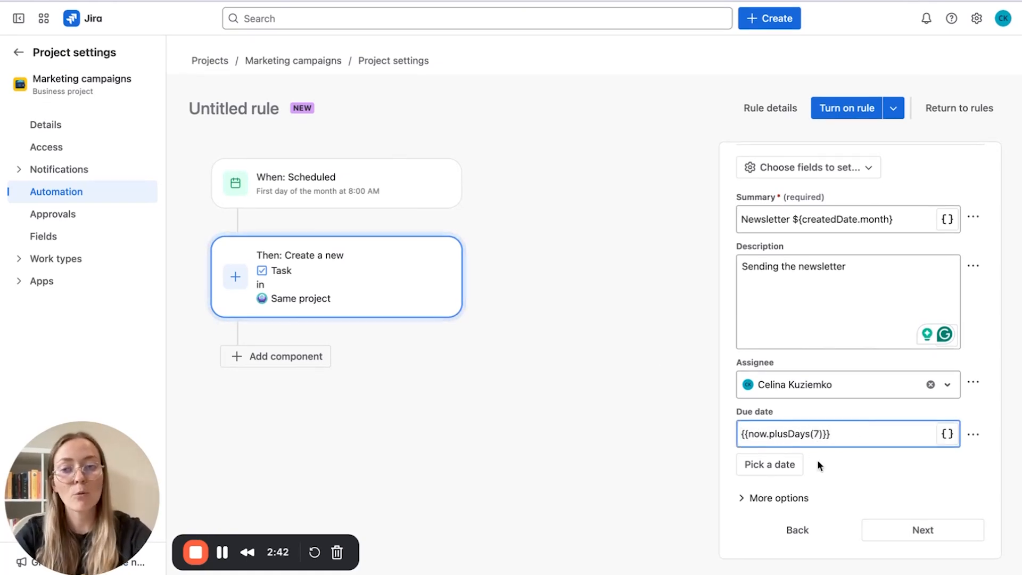
left_click(924, 530)
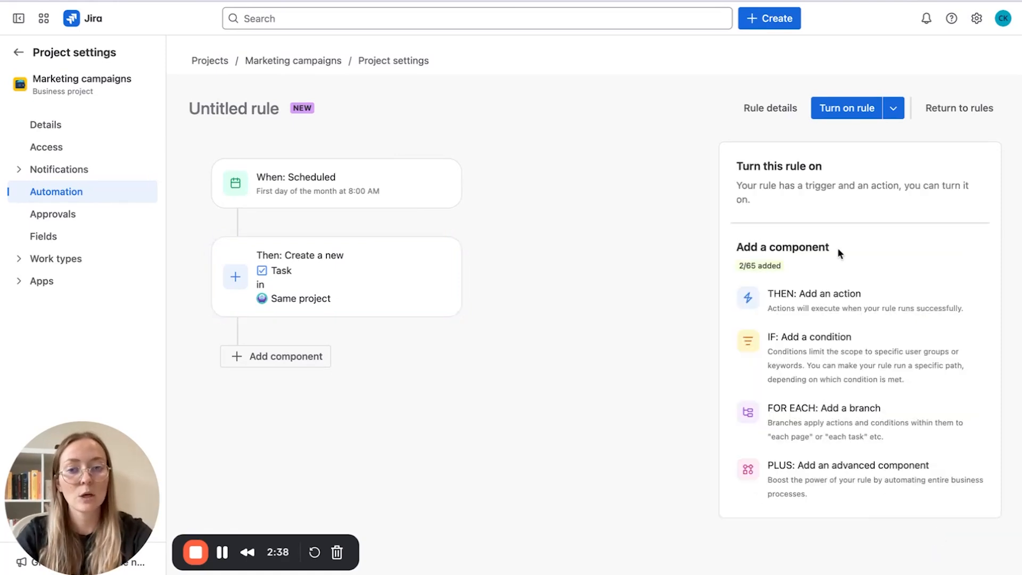
Name the scheduled rule "Recurring task" and turn it on.
left_click(845, 108)
left_click(818, 218)
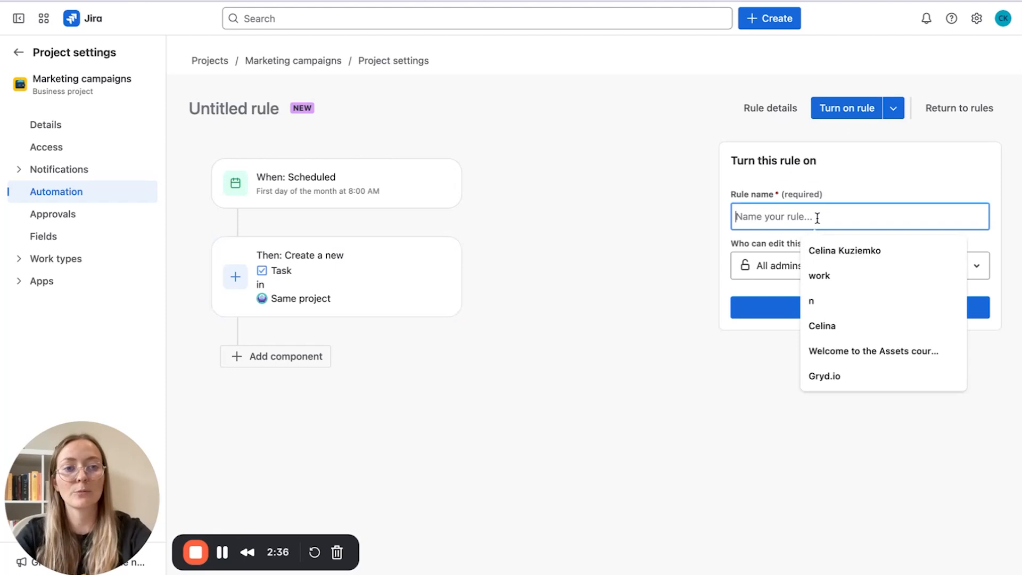
type("Recurring the")
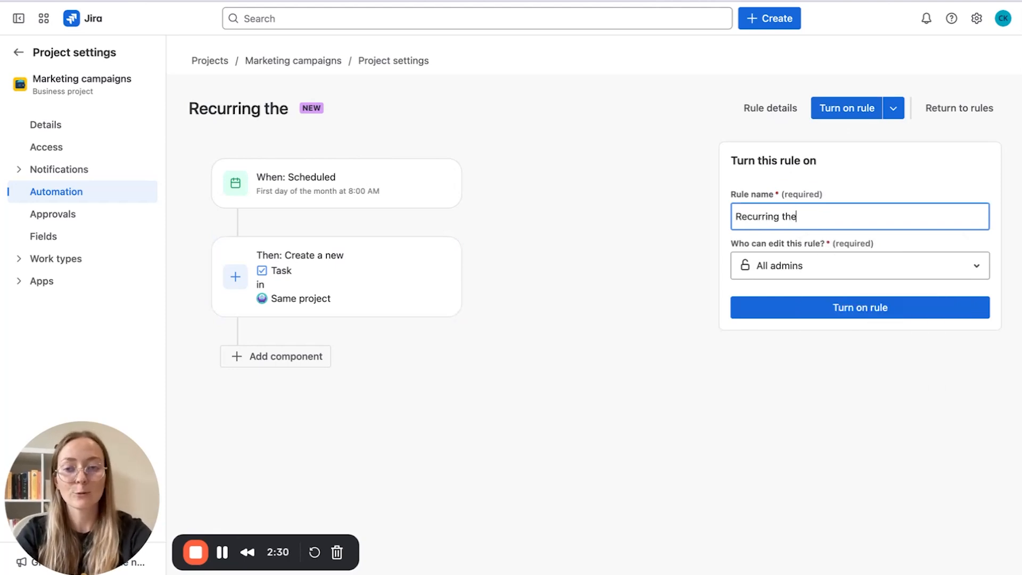
key("BackSpace")
key("BackSpace")
key("BackSpace")
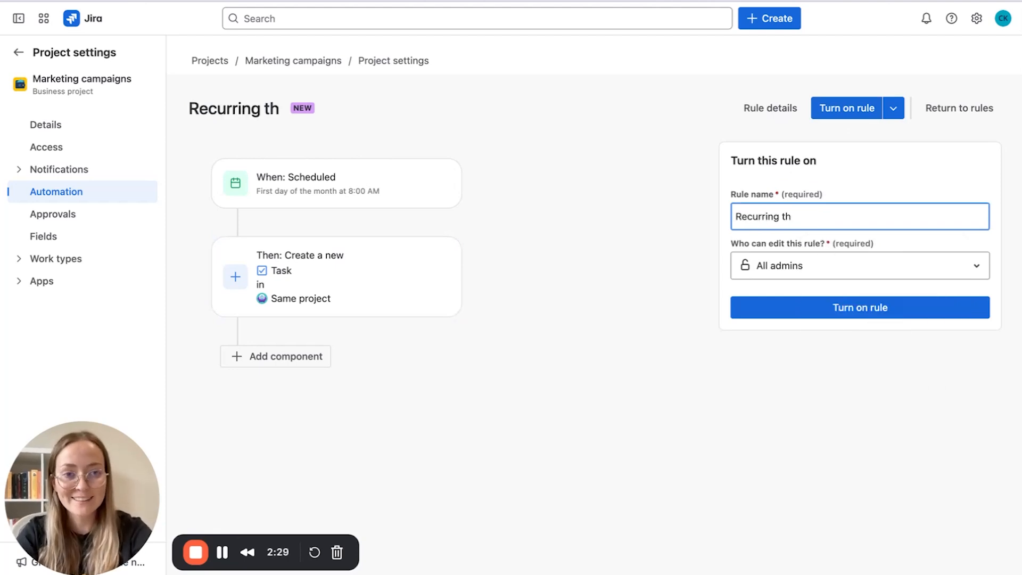
type("wo")
key("BackSpace")
key("BackSpace")
type("task")
left_click(826, 315)
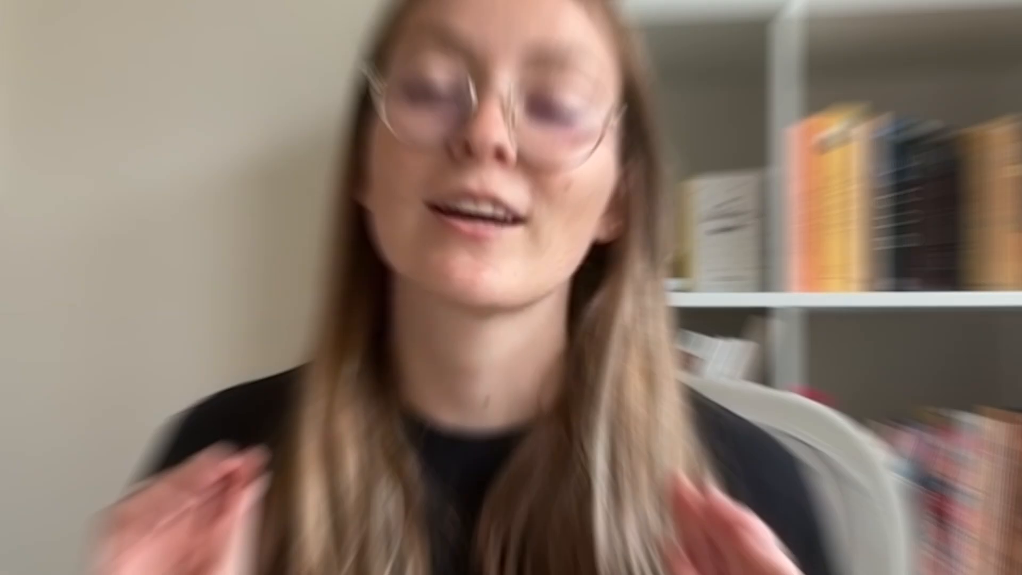
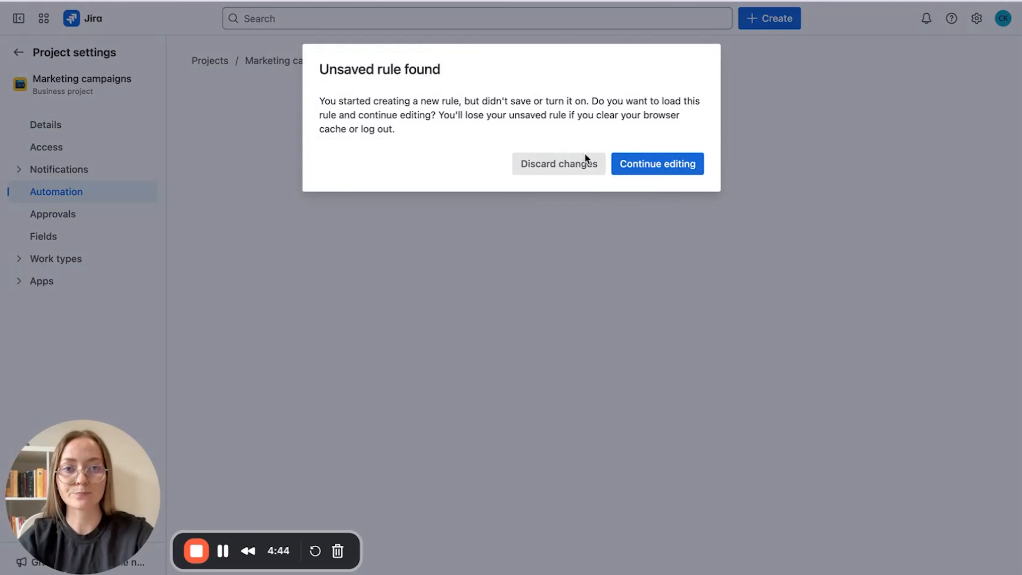
Discard the unsaved rule and start the new rule with the Work item transitioned trigger, searching for "tran".
left_click(589, 160)
type("tran")
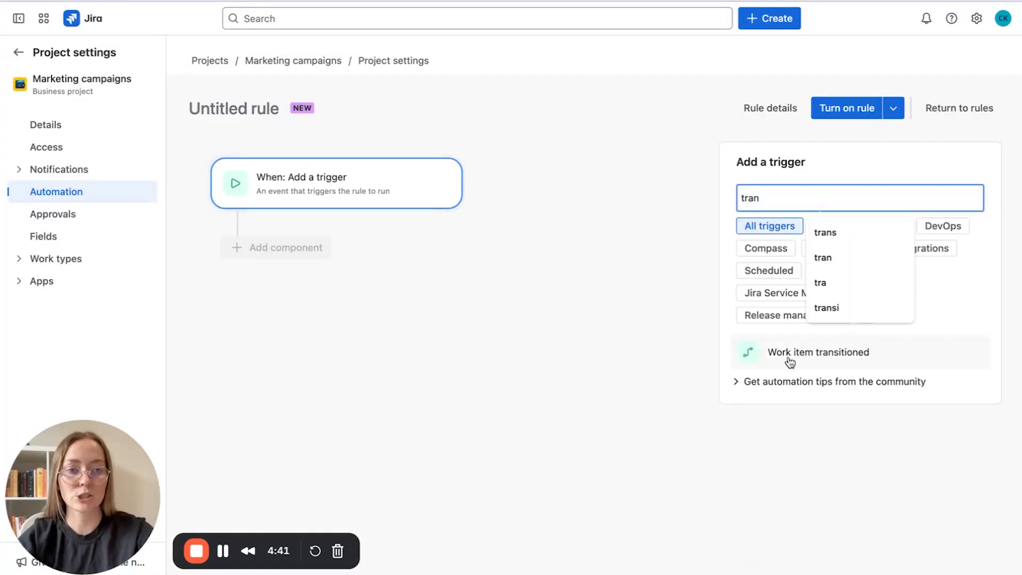
left_click(759, 352)
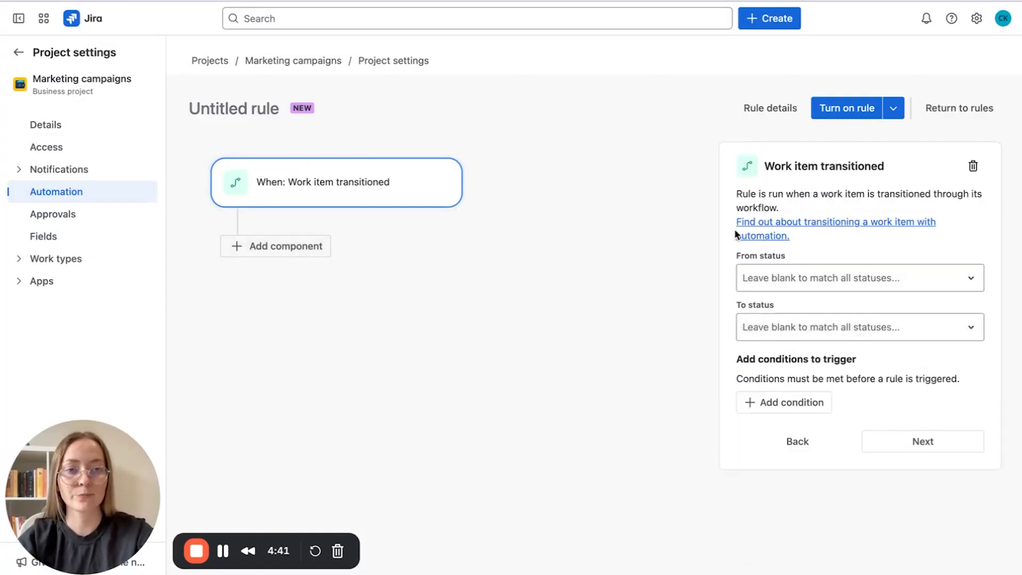
Make the trigger fire on transitions from In review to Done, and confirm it.
left_click(810, 275)
left_click(790, 356)
left_click(781, 327)
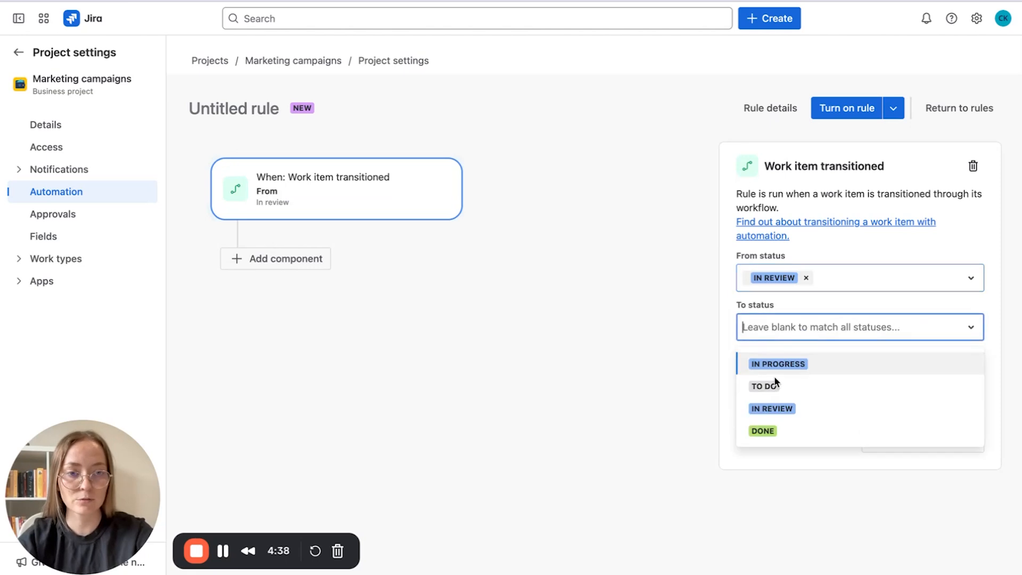
left_click(763, 428)
left_click(929, 448)
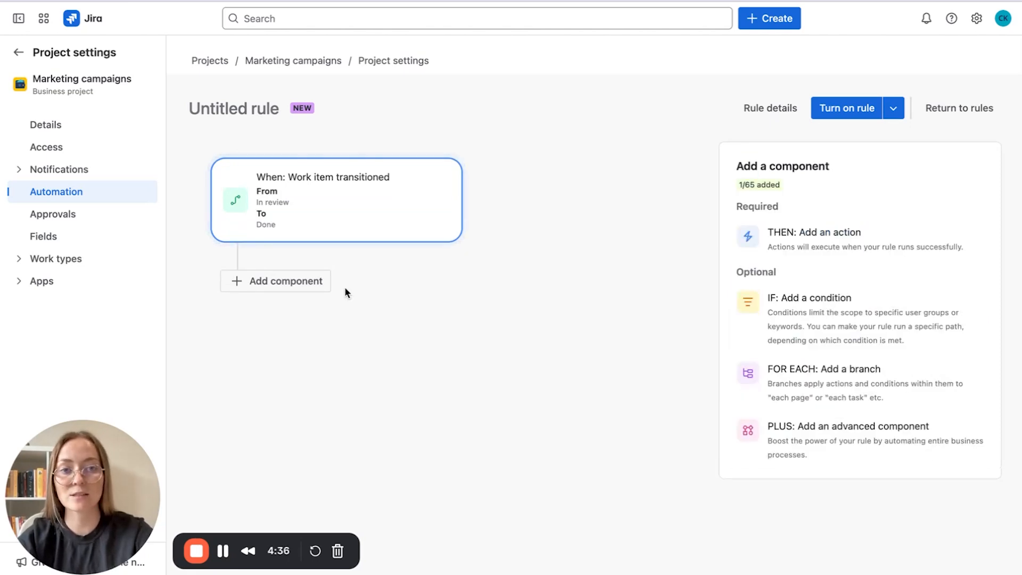
Add a Work item fields condition below the trigger and make it check the Labels field.
left_click(322, 284)
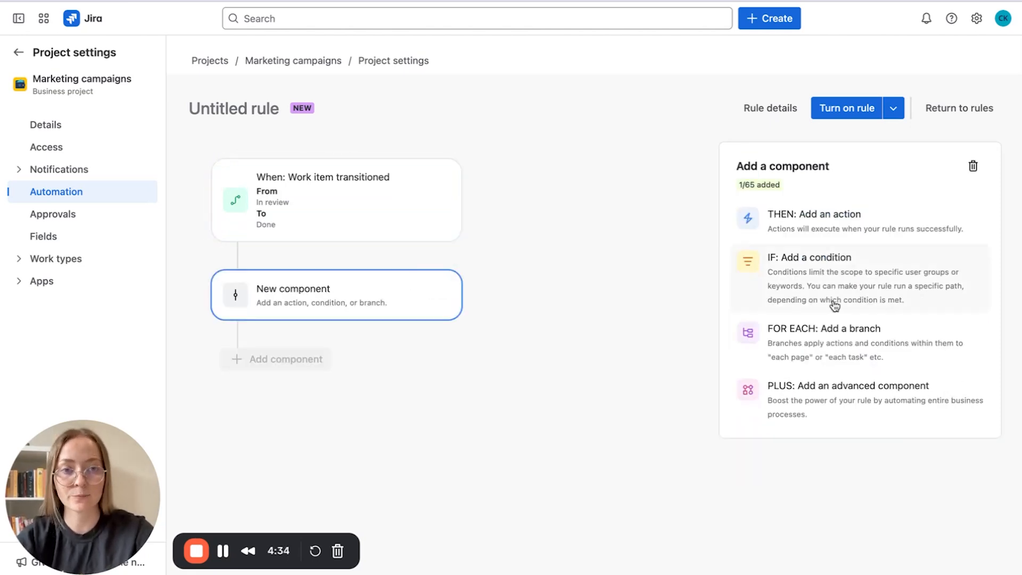
left_click(836, 288)
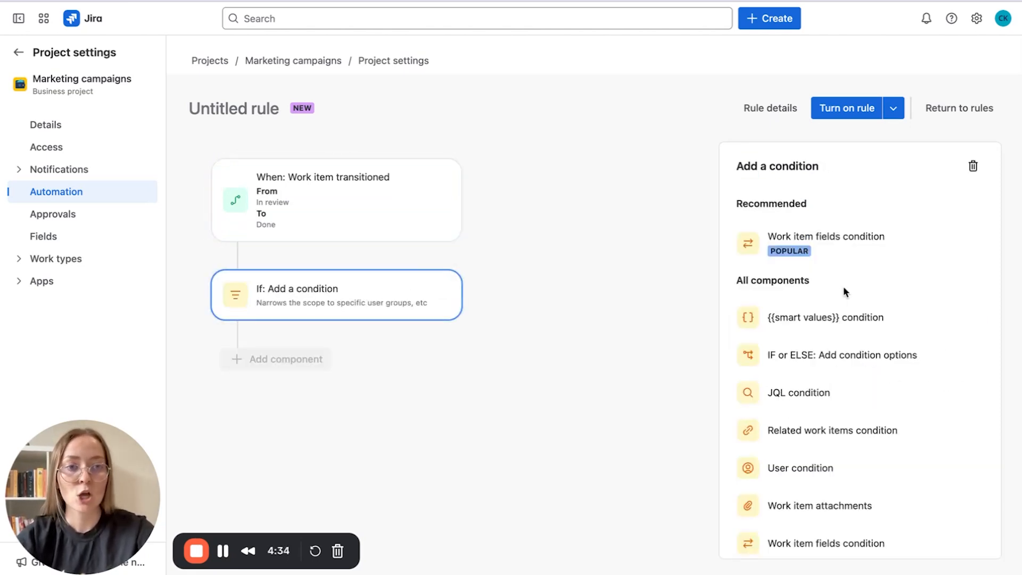
left_click(835, 251)
left_click(767, 251)
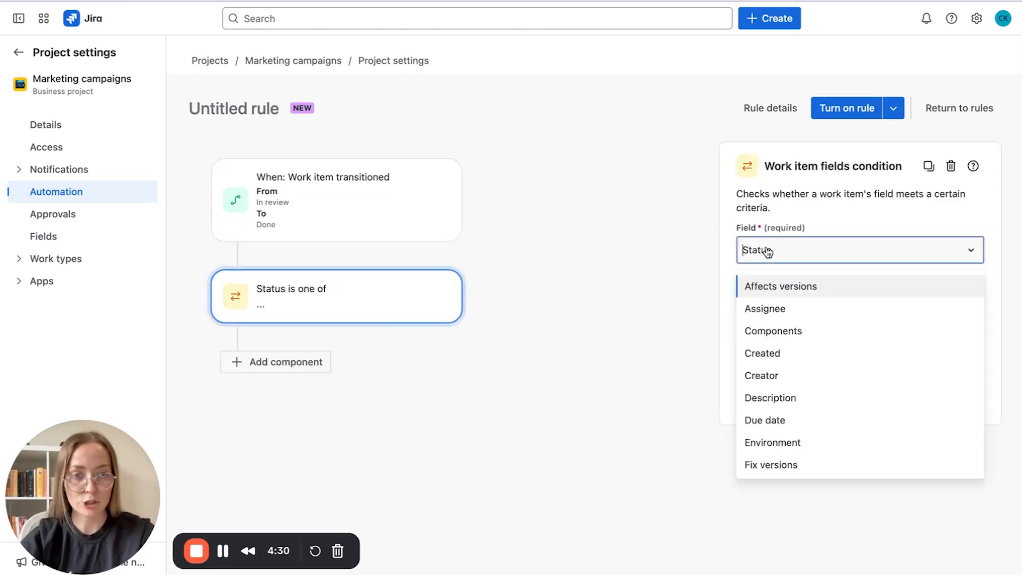
scroll(781, 412, "down", 3)
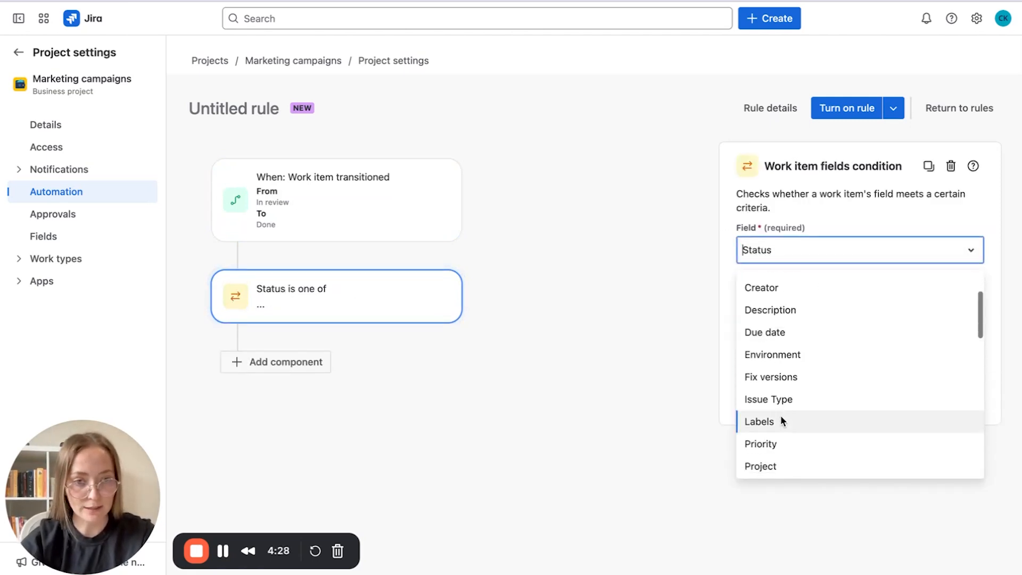
left_click(781, 421)
Require the labels to satisfy "equals (in any order)" with the value social-media-ready, and confirm the condition.
left_click(794, 305)
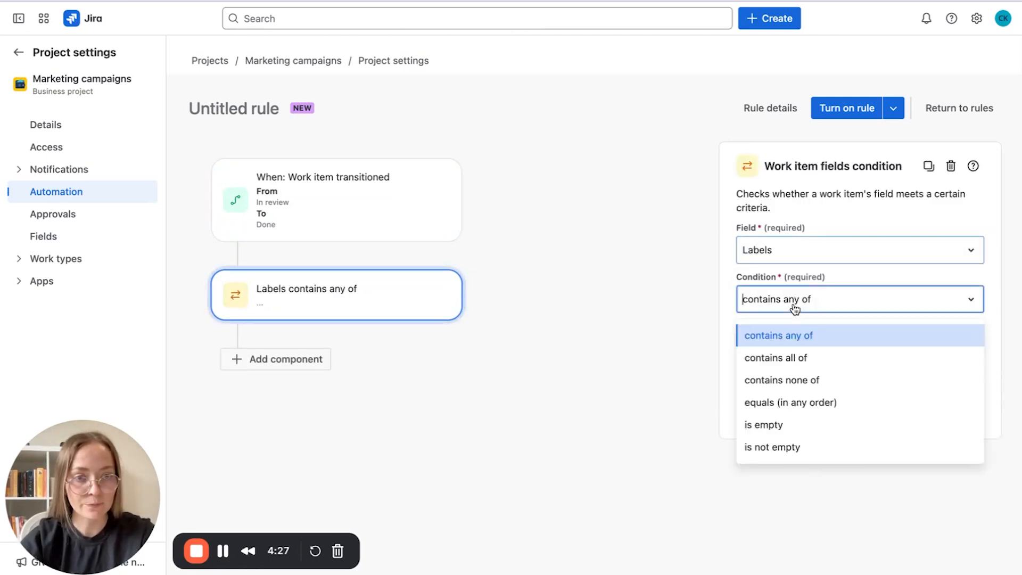
left_click(772, 401)
left_click(758, 356)
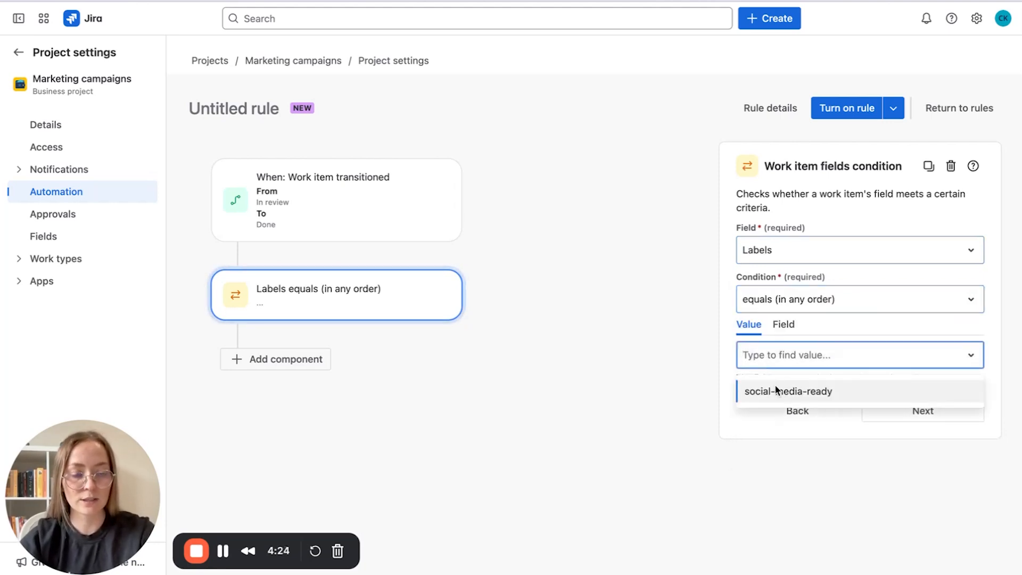
left_click(739, 390)
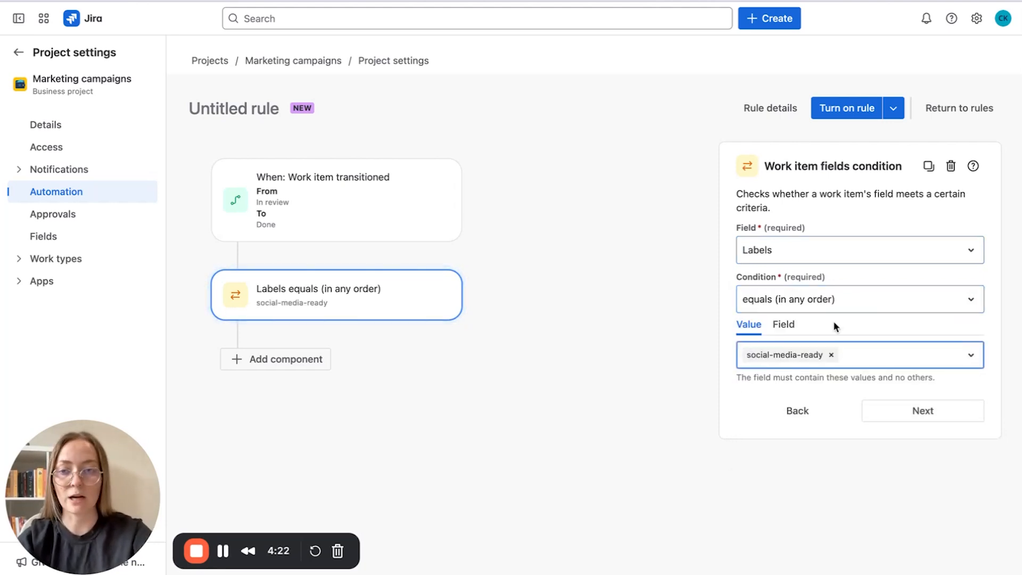
left_click(931, 413)
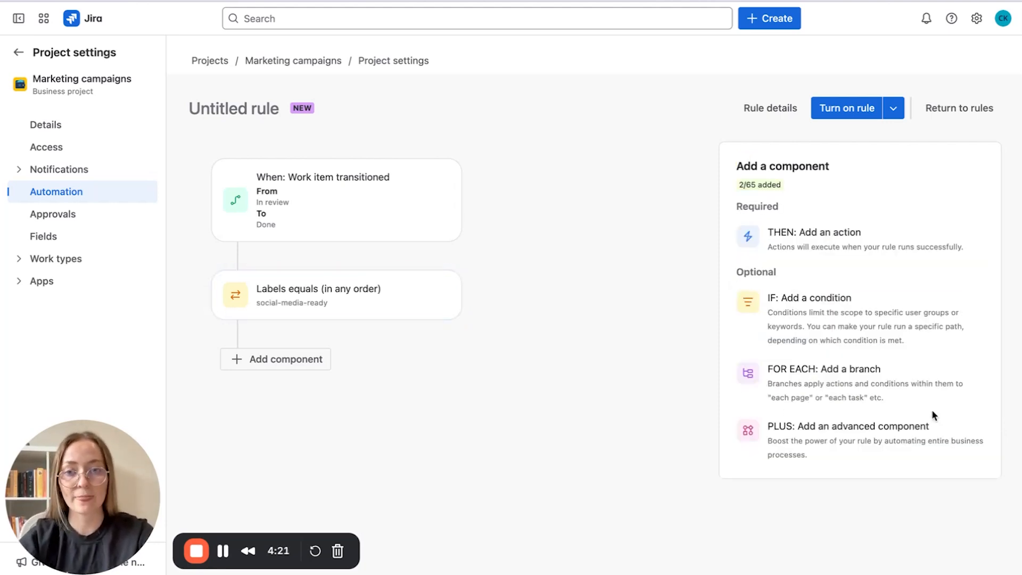
Add a Create work item action, searching for "crea", and set its issue type to LinkedIn.
left_click(764, 243)
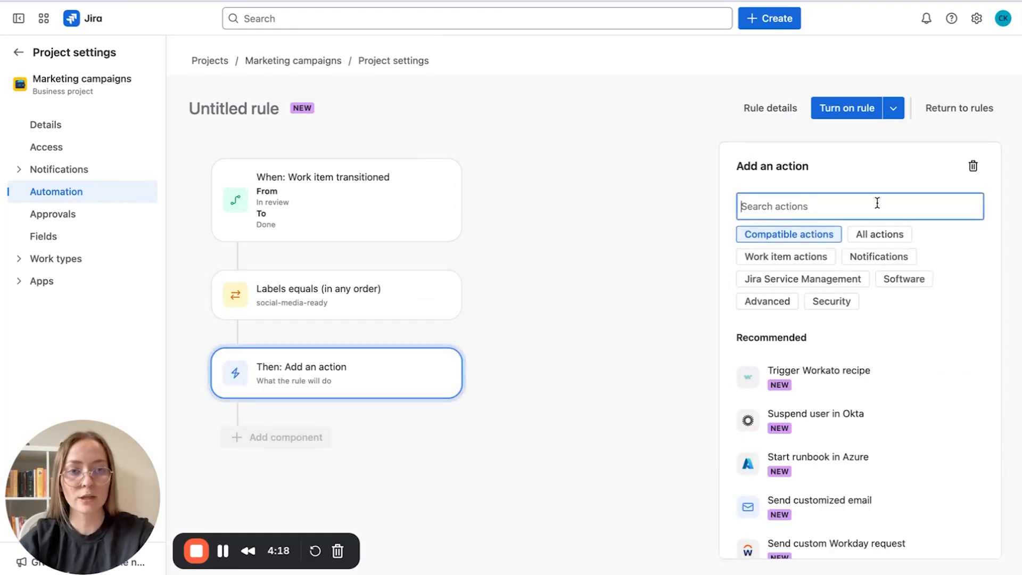
type("crea")
scroll(817, 432, "down", 2)
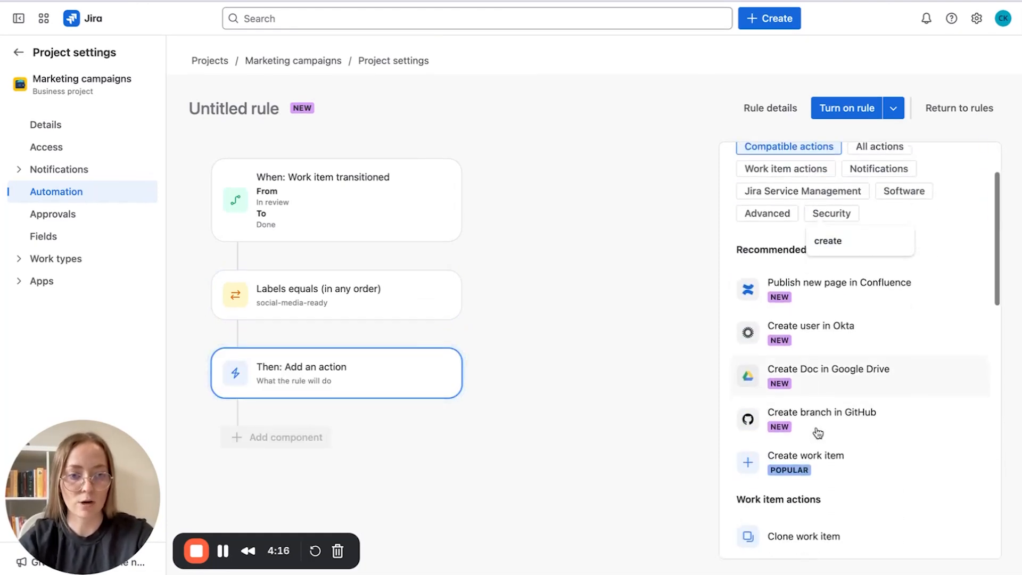
left_click(815, 459)
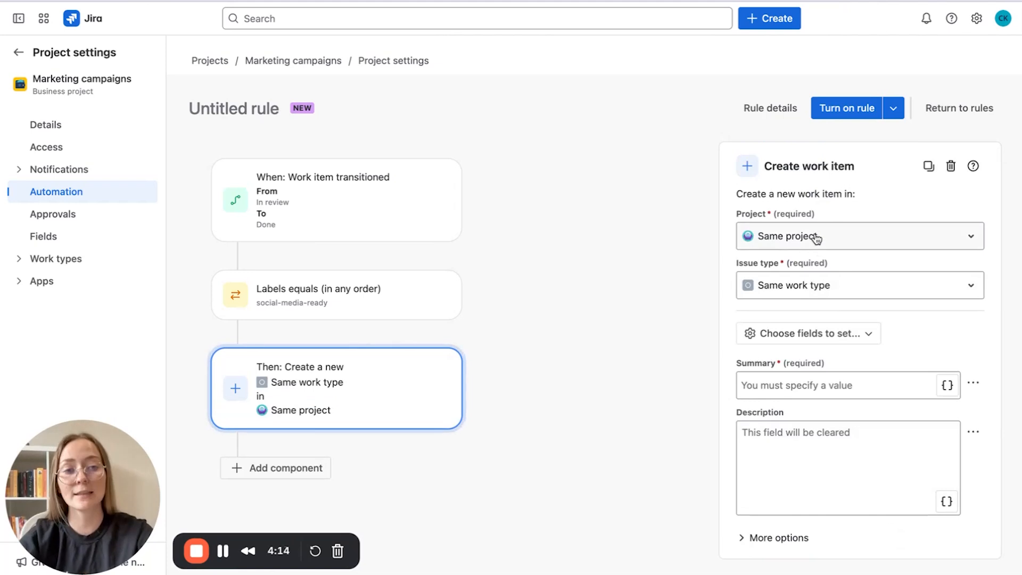
left_click(805, 283)
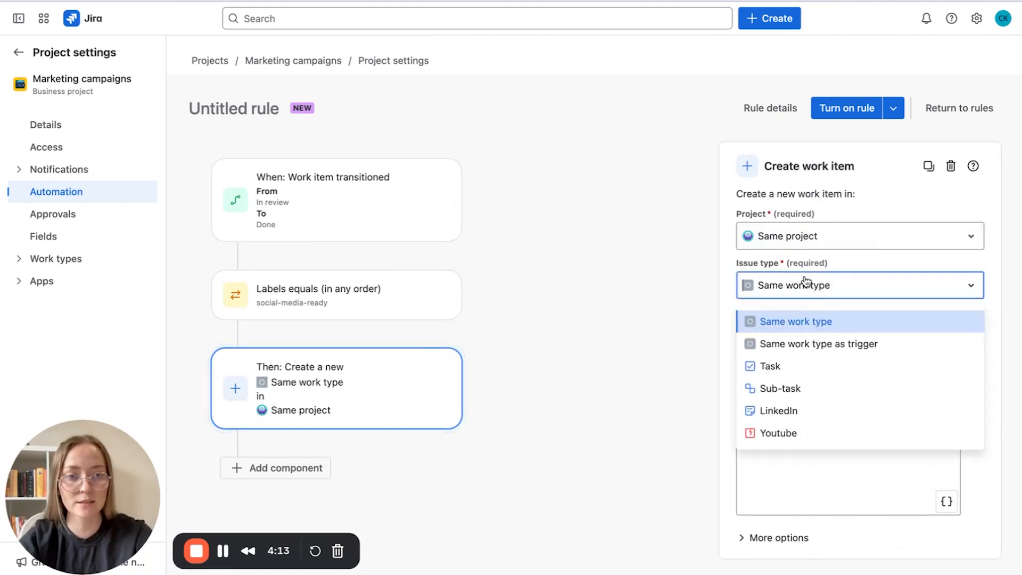
left_click(782, 411)
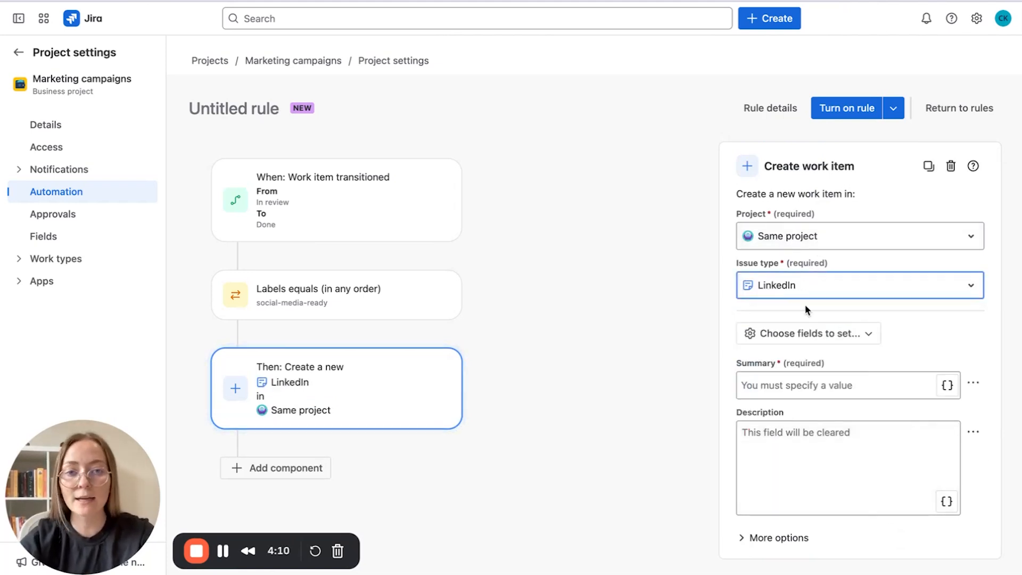
Set the new LinkedIn item's summary to "{{triggerIssue.summary}} linkedin carousel".
scroll(806, 310, "down", 1)
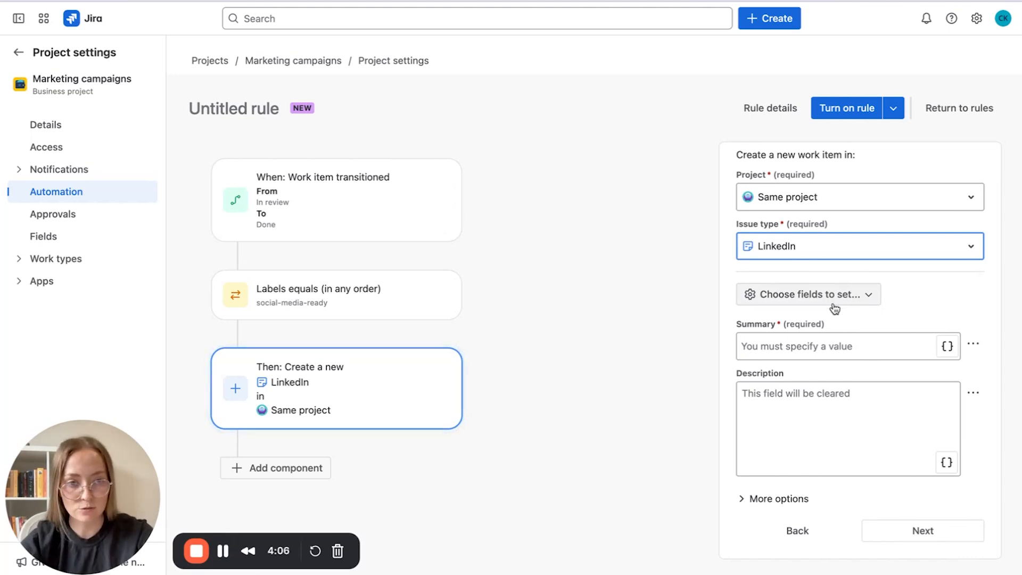
left_click(823, 341)
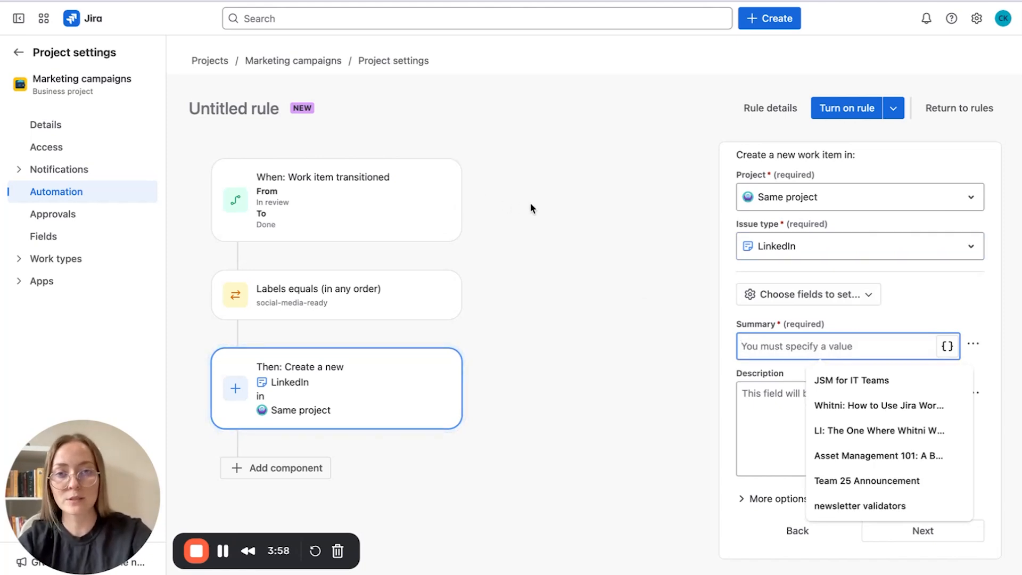
left_click(491, 142)
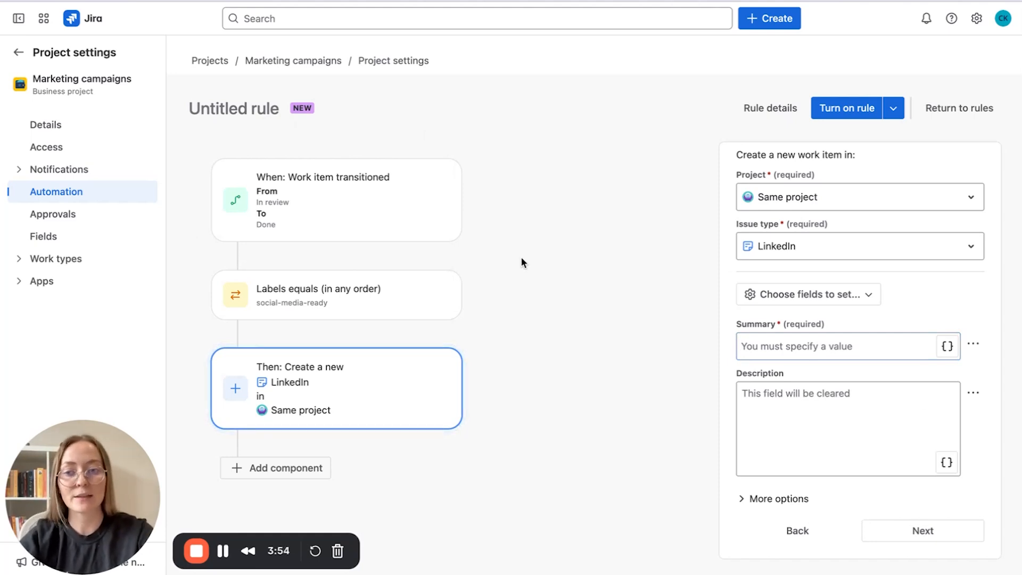
left_click(772, 348)
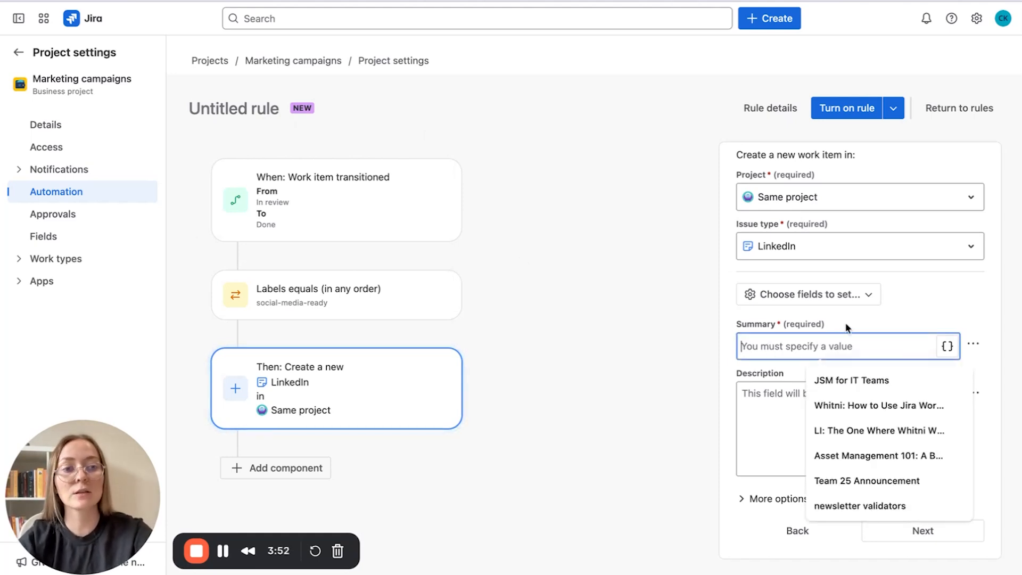
type("{{triggerIssue.summary}}")
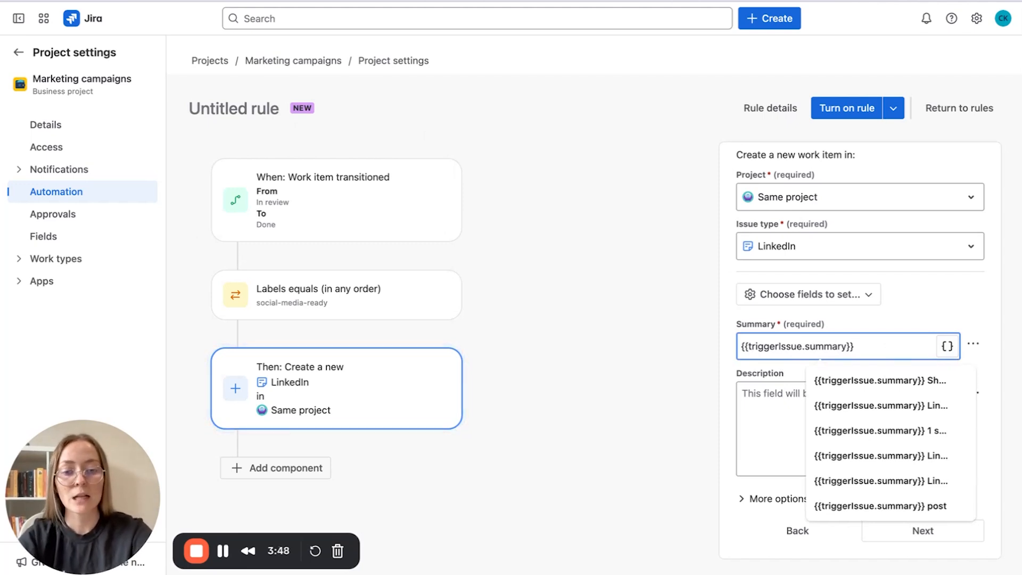
type("linkedin ")
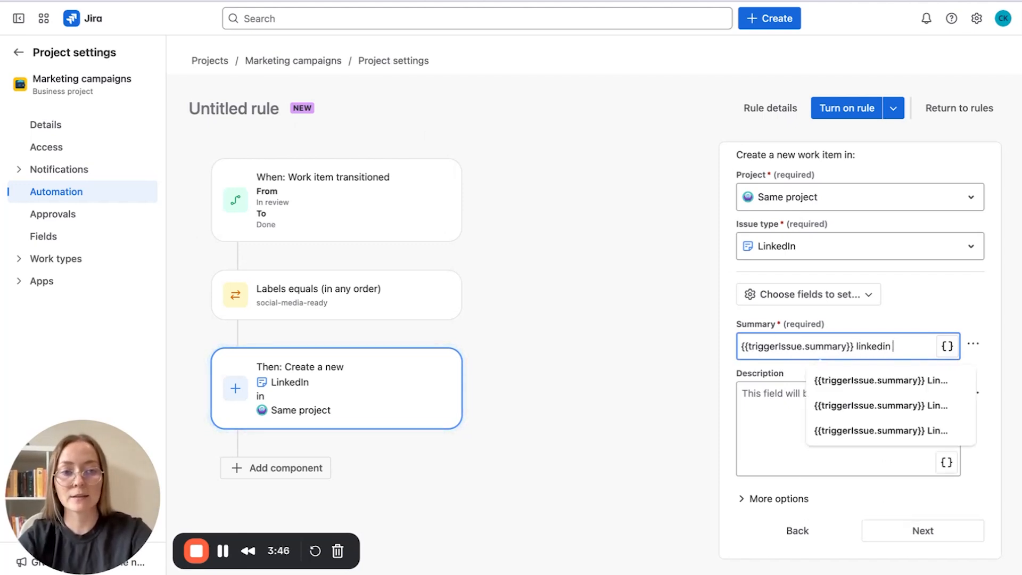
type("card")
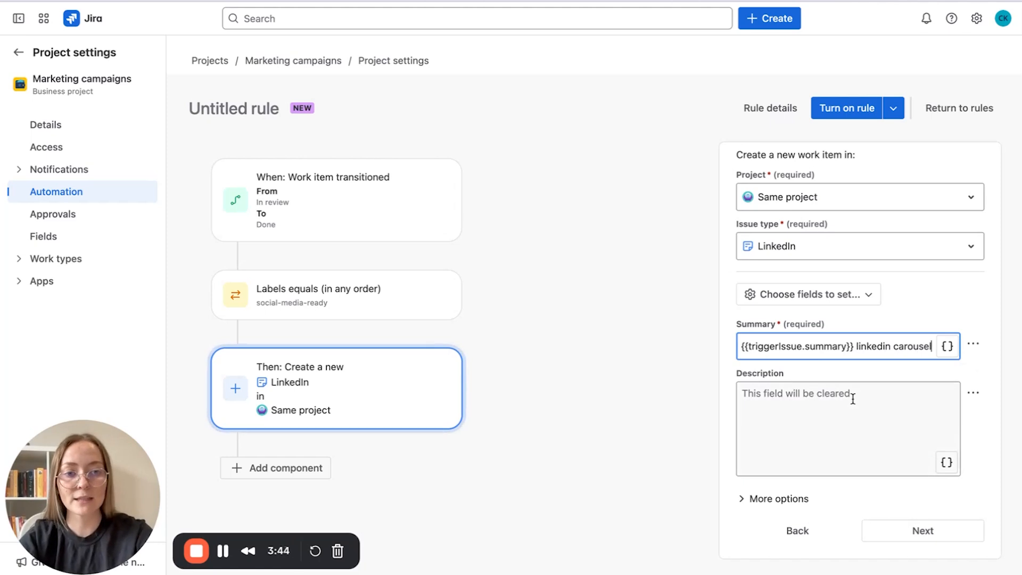
Enter the description "prepare a post for Linkedin" for the new item and confirm the Create work item action.
left_click(852, 399)
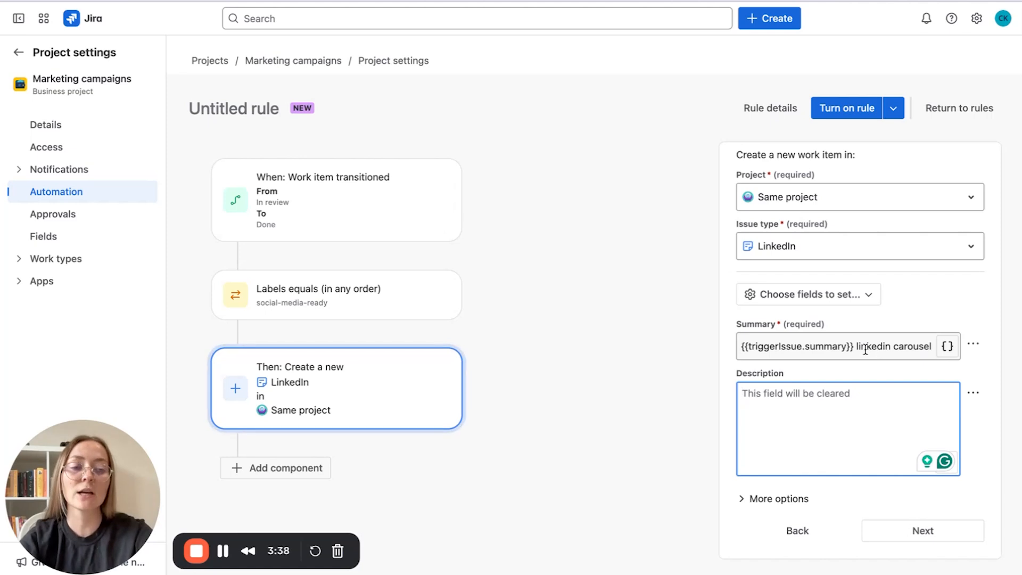
type("pre")
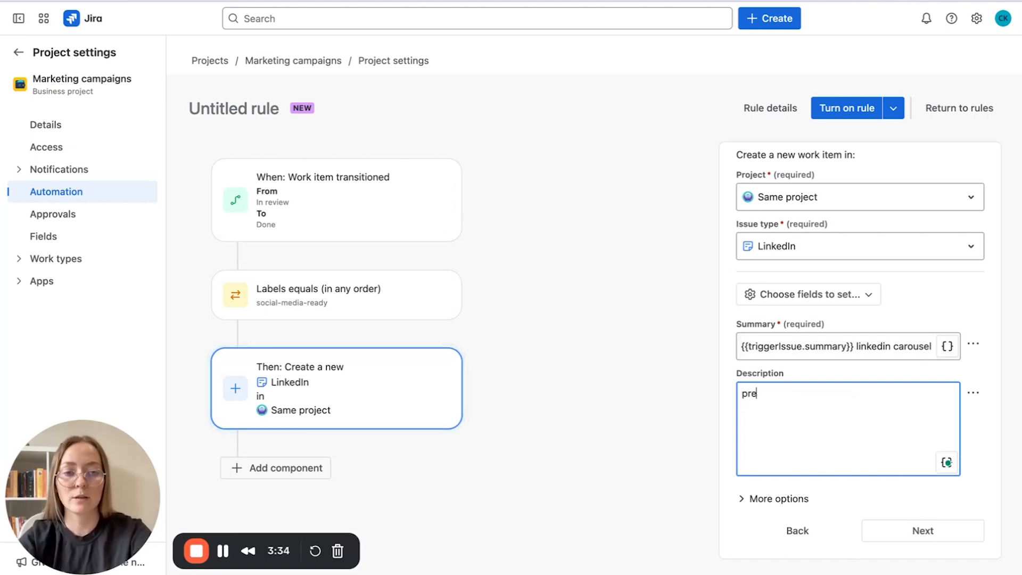
type("apre a post fo")
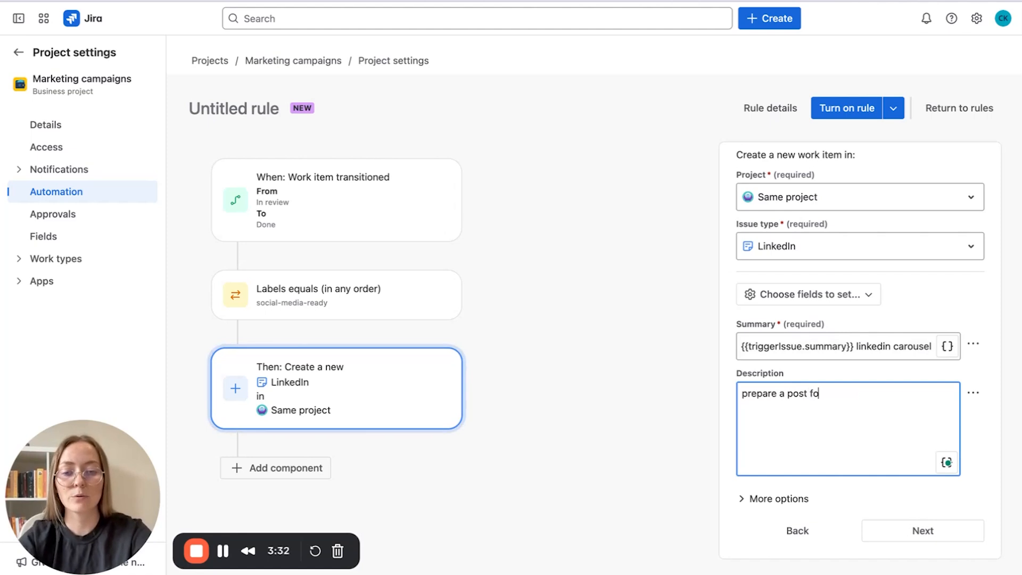
type("r Linkedin")
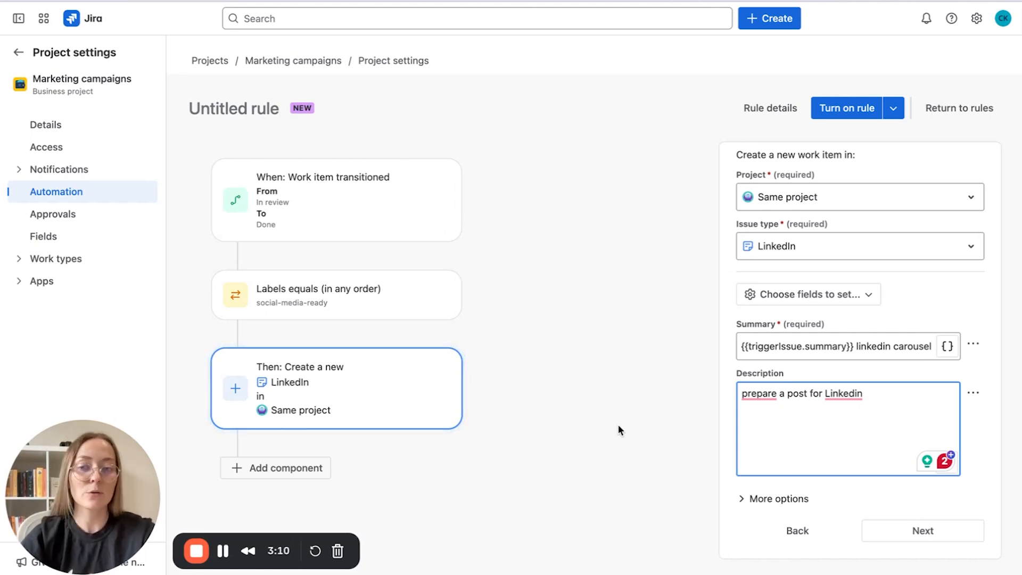
left_click(951, 539)
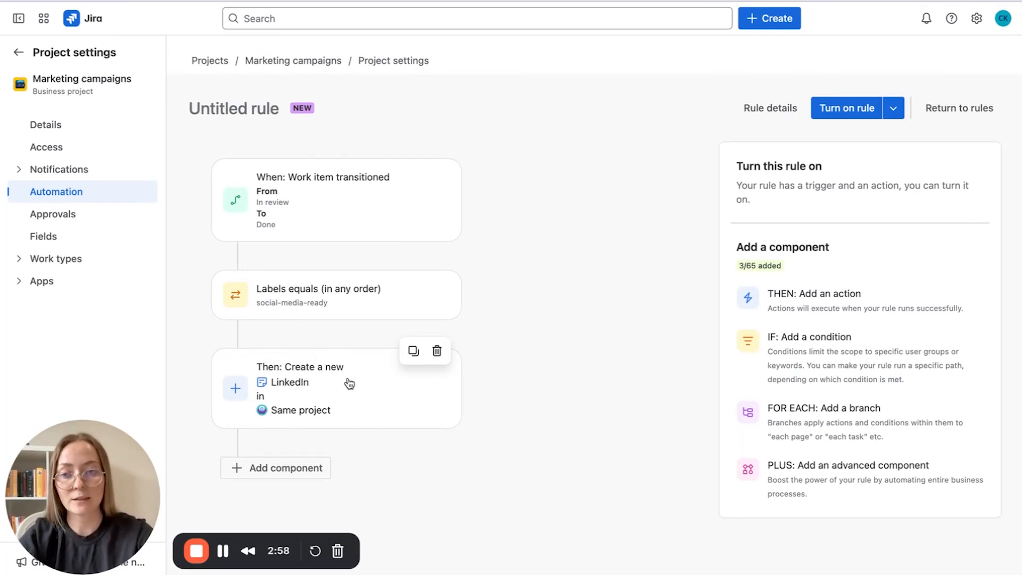
Add a related work items branch after the create action that targets the most recently created work item.
left_click(839, 422)
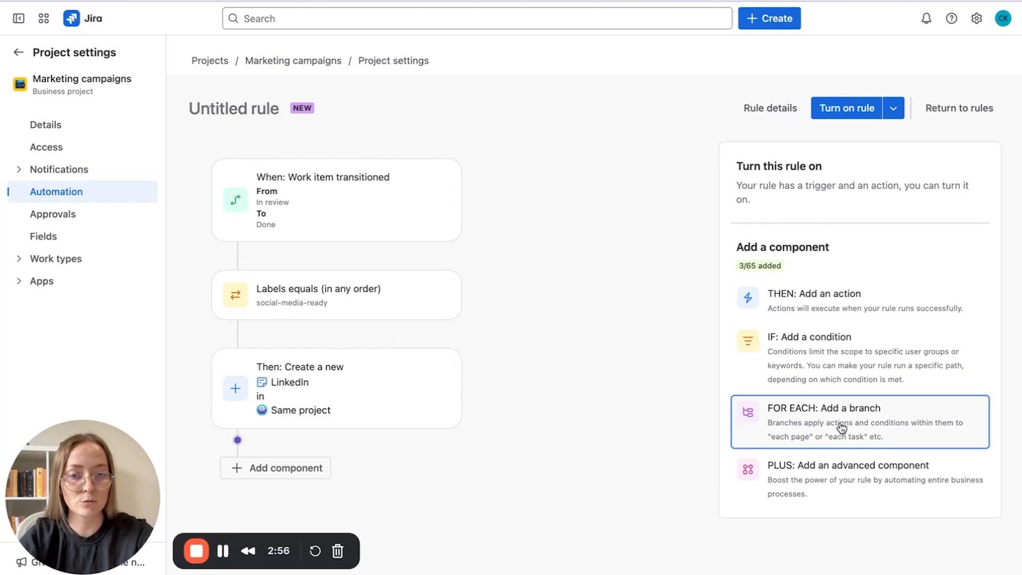
scroll(612, 301, "down", 1)
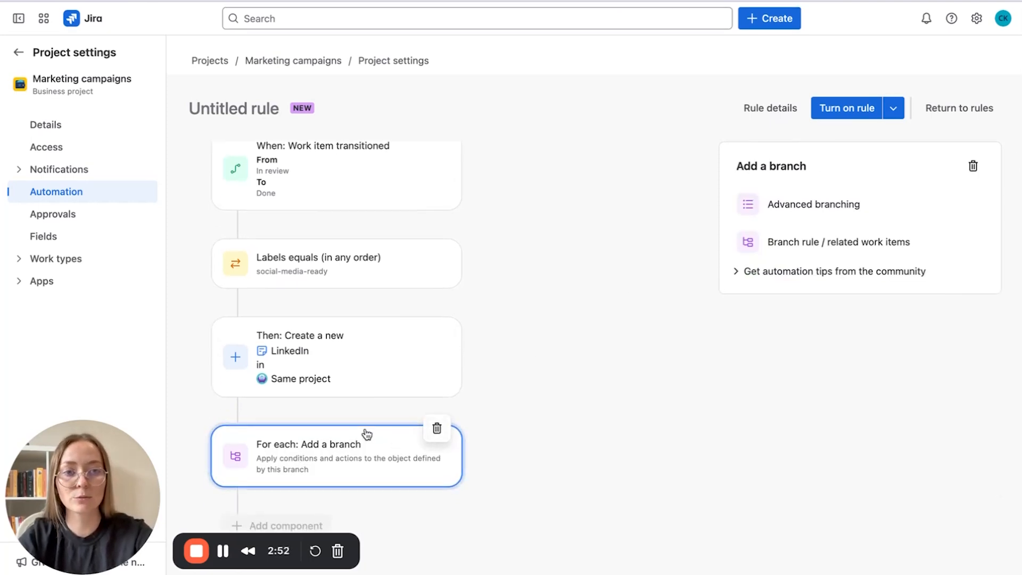
left_click(866, 244)
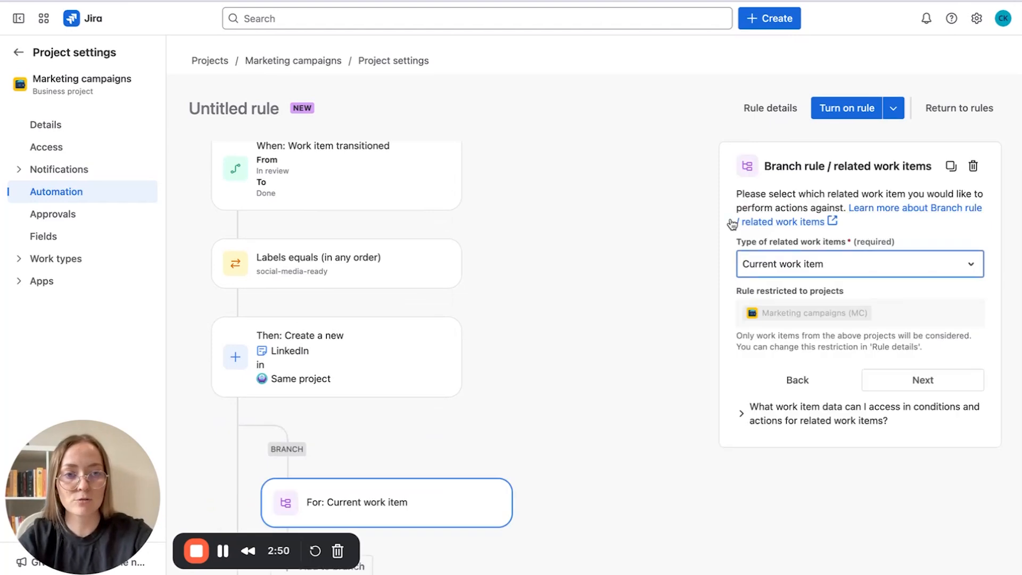
scroll(755, 255, "down", 2)
left_click(755, 259)
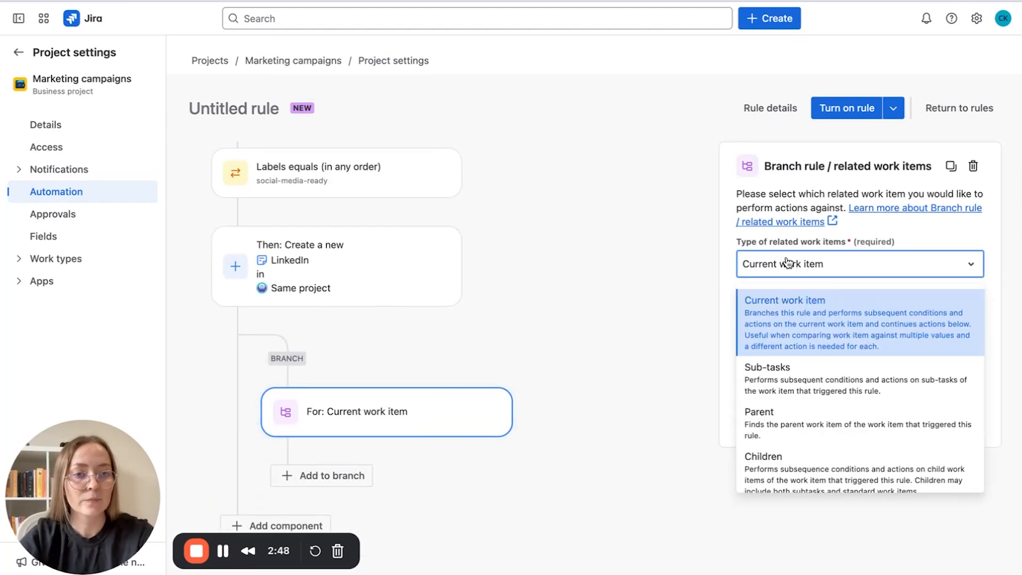
scroll(807, 357, "down", 3)
scroll(813, 407, "down", 3)
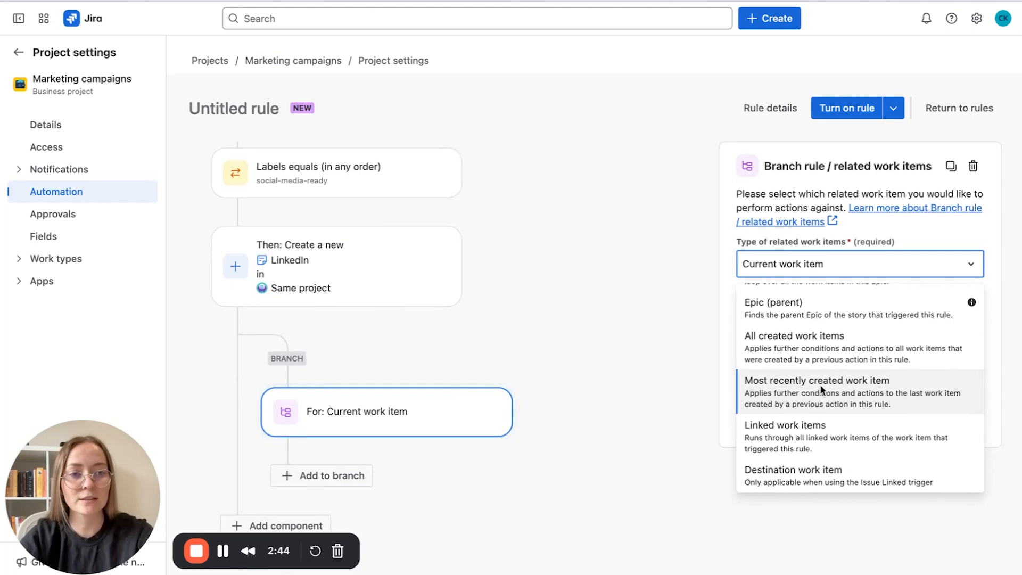
left_click(789, 394)
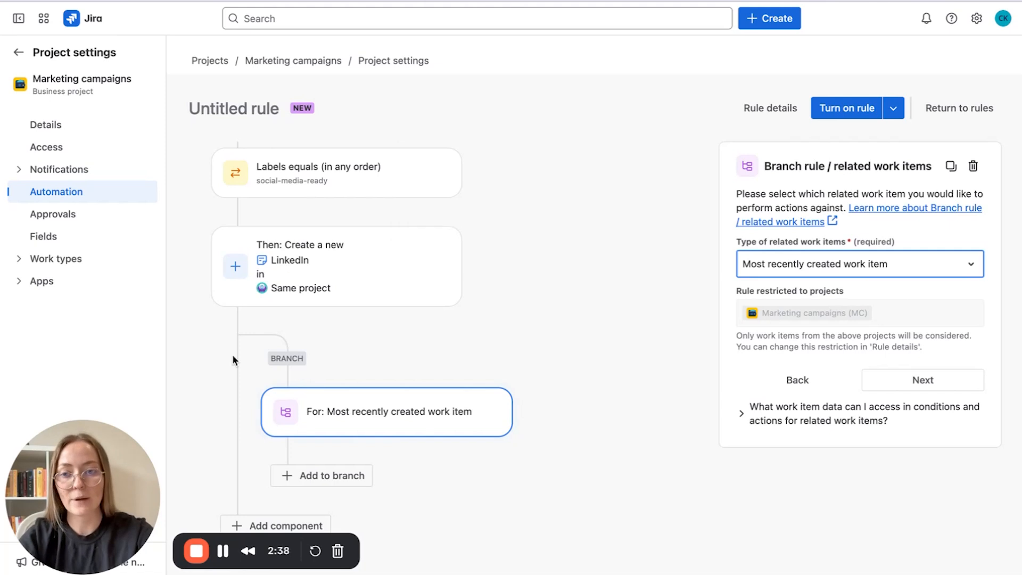
Add a Create work item action inside the branch, searching for "crea", and set its issue type to Sub-task.
left_click(366, 475)
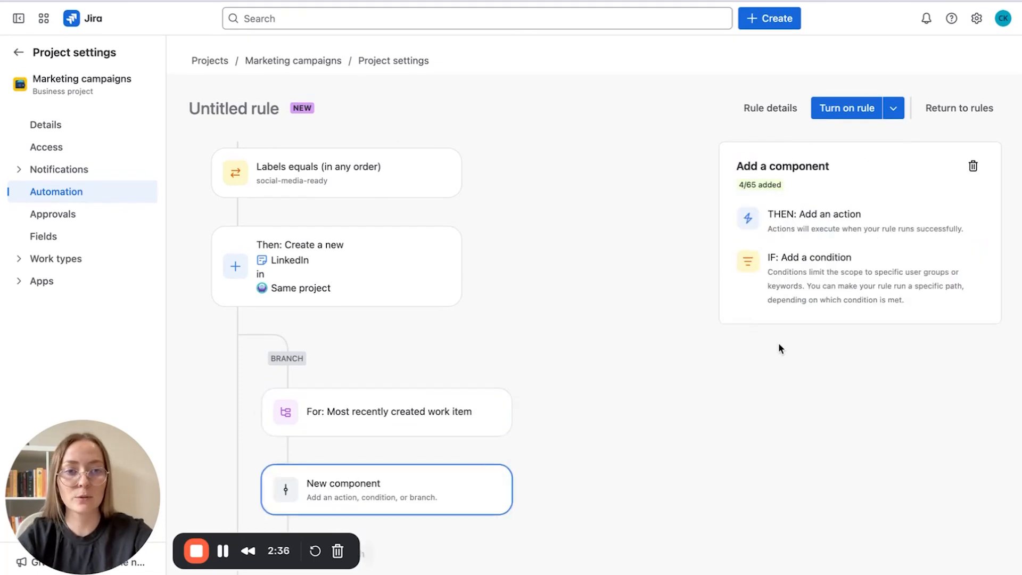
left_click(869, 234)
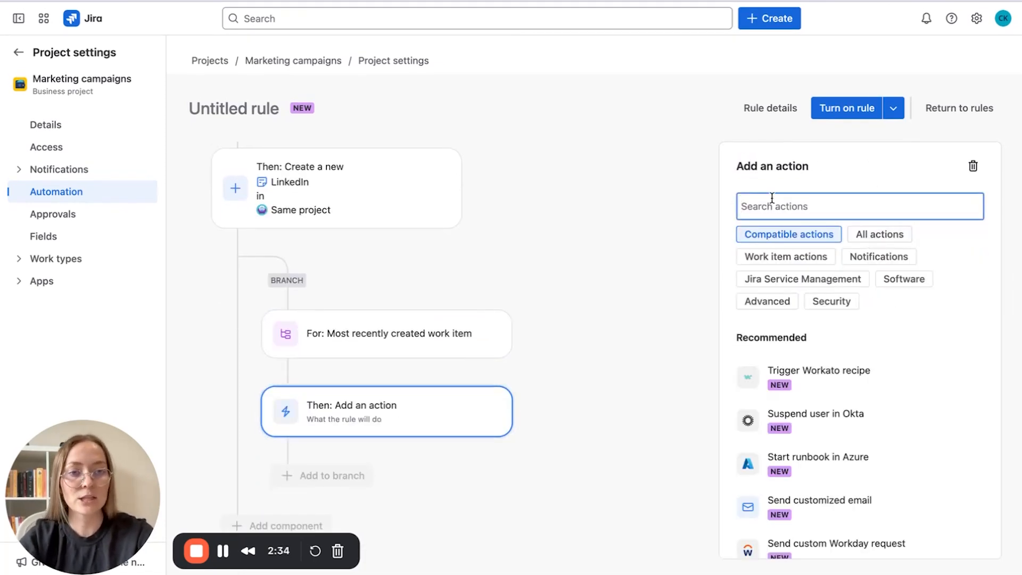
type("crea")
scroll(772, 479, "down", 4)
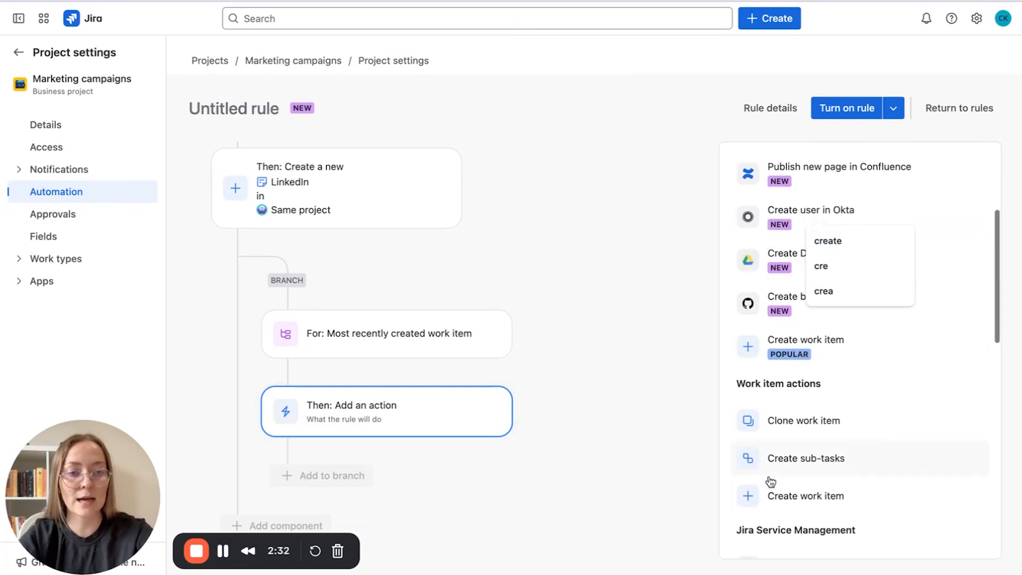
left_click(770, 492)
left_click(835, 285)
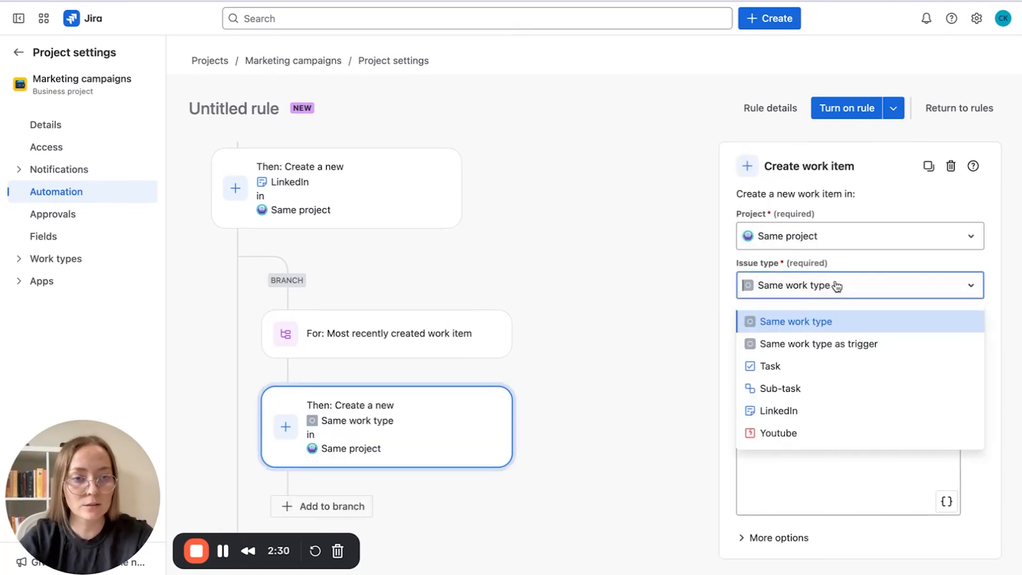
left_click(803, 388)
Set the new sub-task's summary to "Graphics" and leave its description empty.
left_click(802, 387)
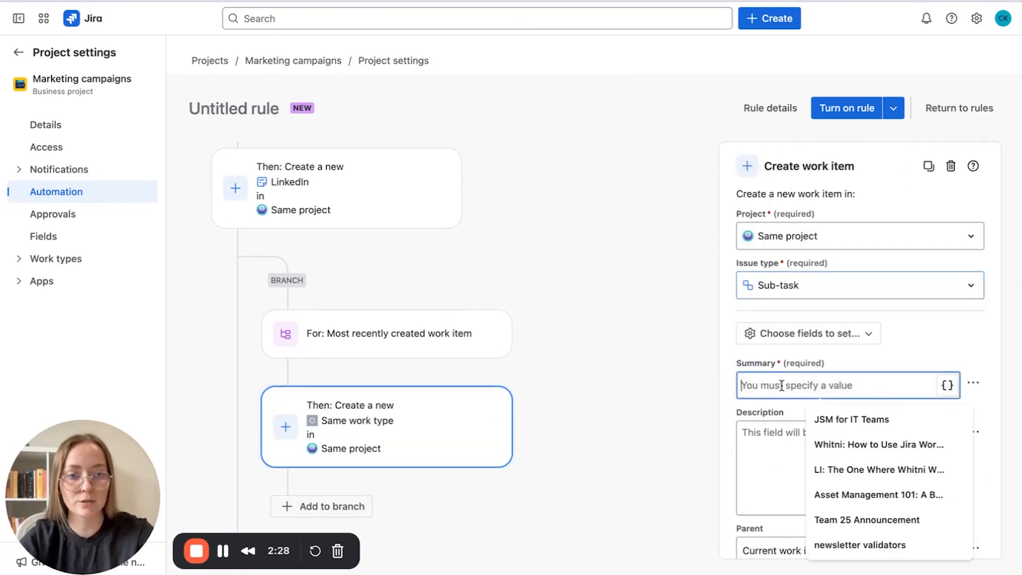
type("Graphics")
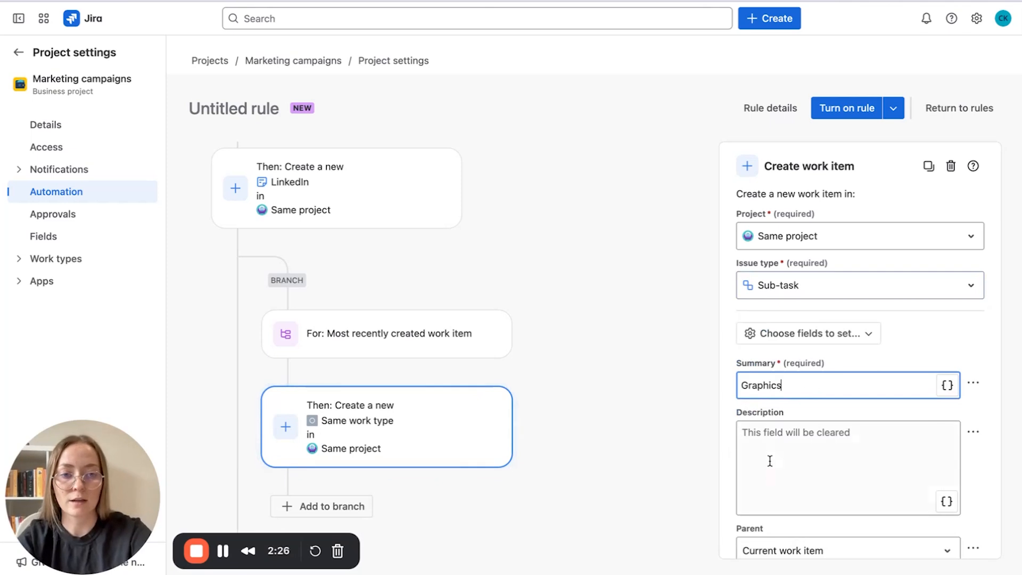
left_click(770, 461)
scroll(770, 468, "down", 2)
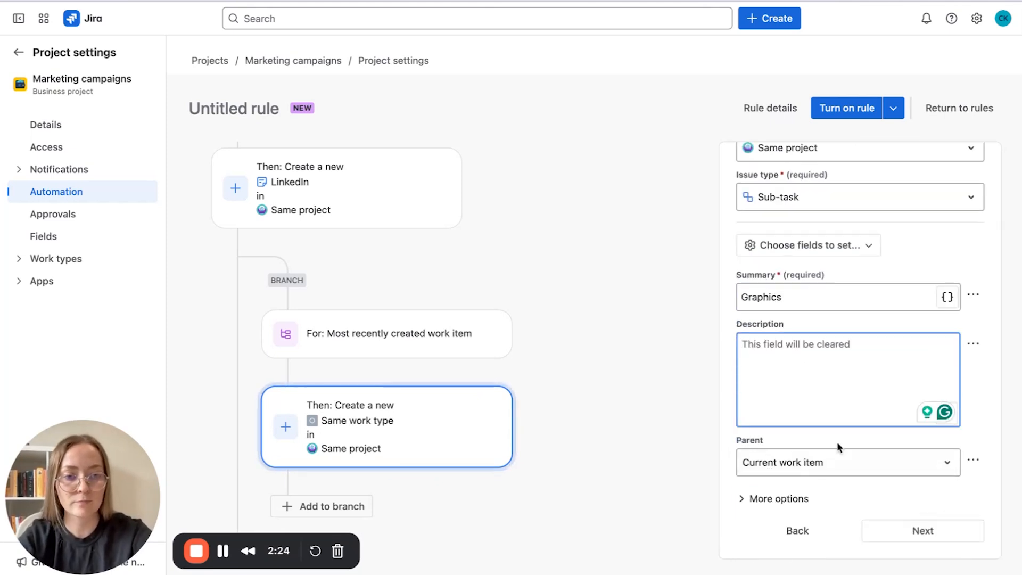
Choose Current work item as the sub-task's parent and confirm the Create work item action.
left_click(831, 473)
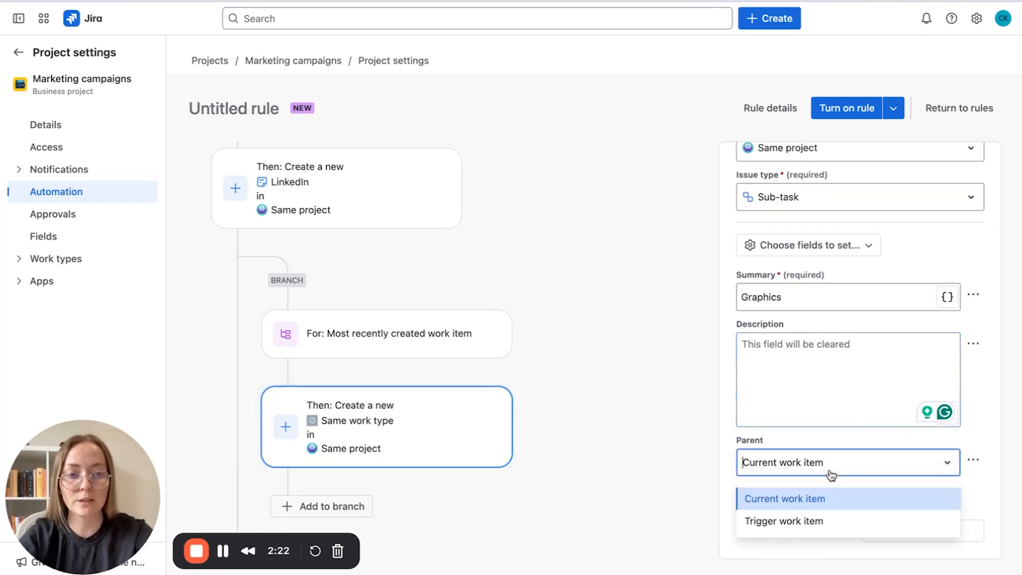
left_click(831, 474)
left_click(828, 472)
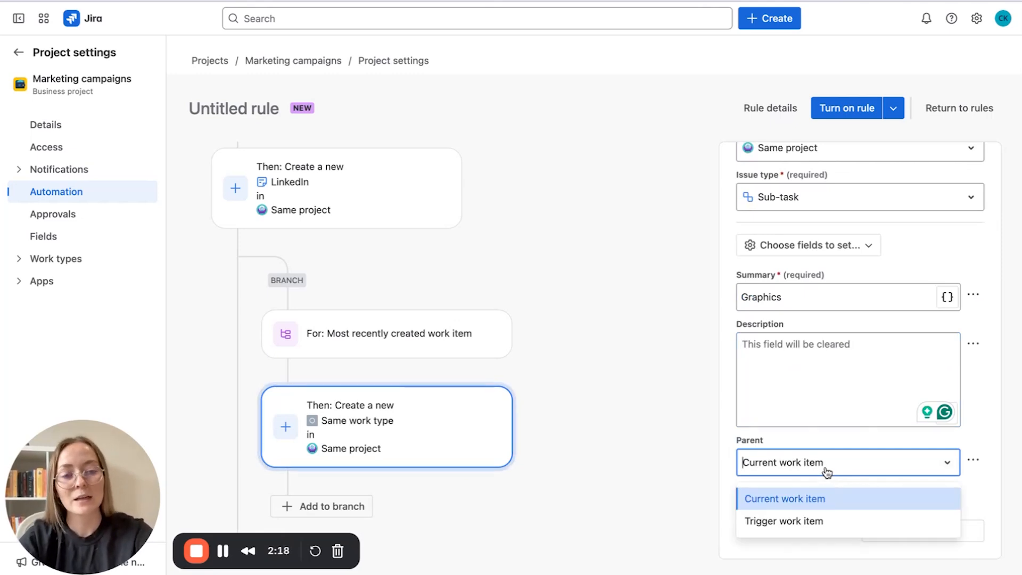
left_click(798, 505)
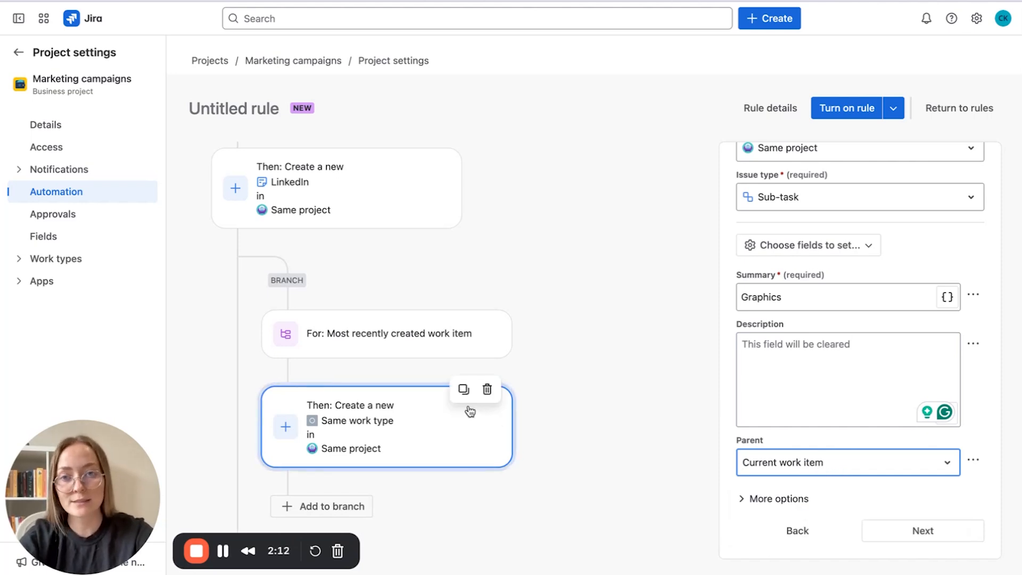
scroll(466, 407, "up", 1)
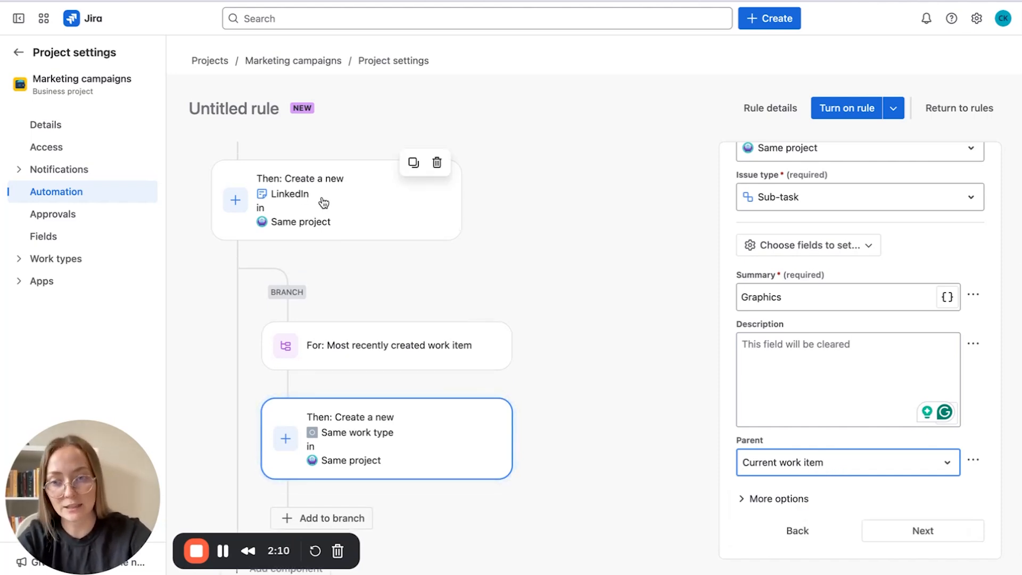
left_click(920, 529)
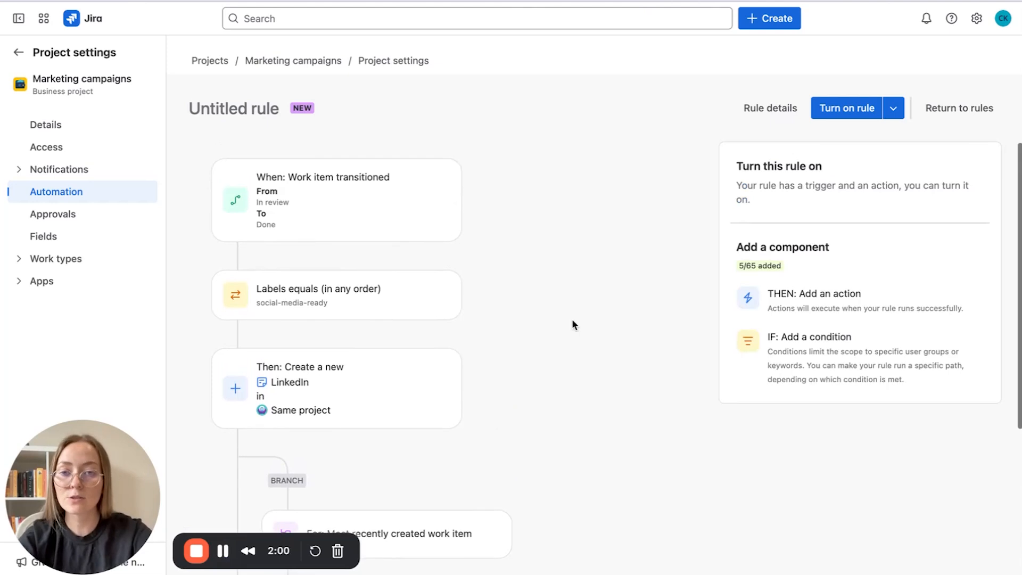
Review the rule's components, name the rule "Blog content repuprosing" and turn it on.
scroll(573, 323, "down", 1)
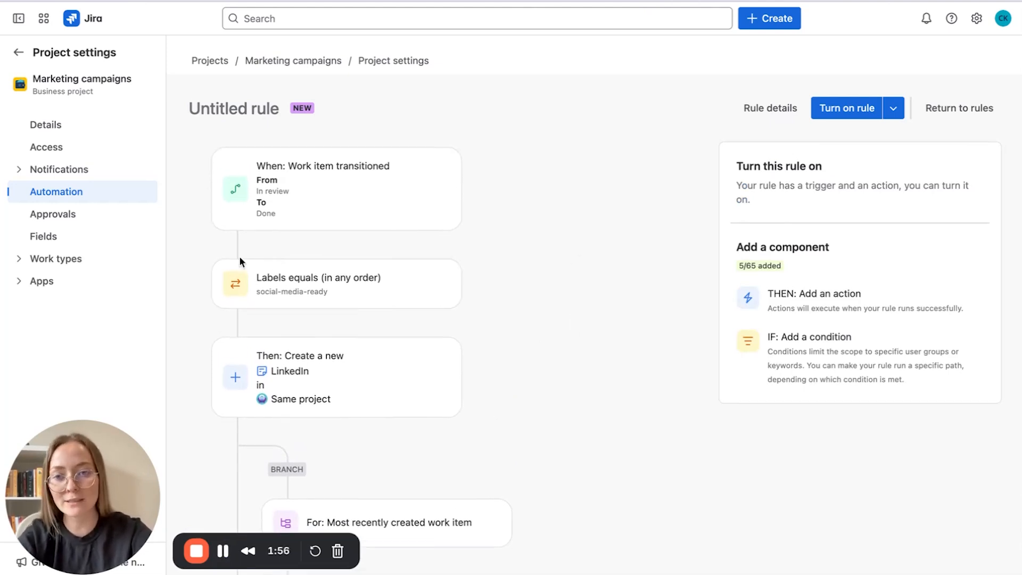
scroll(595, 315, "up", 1)
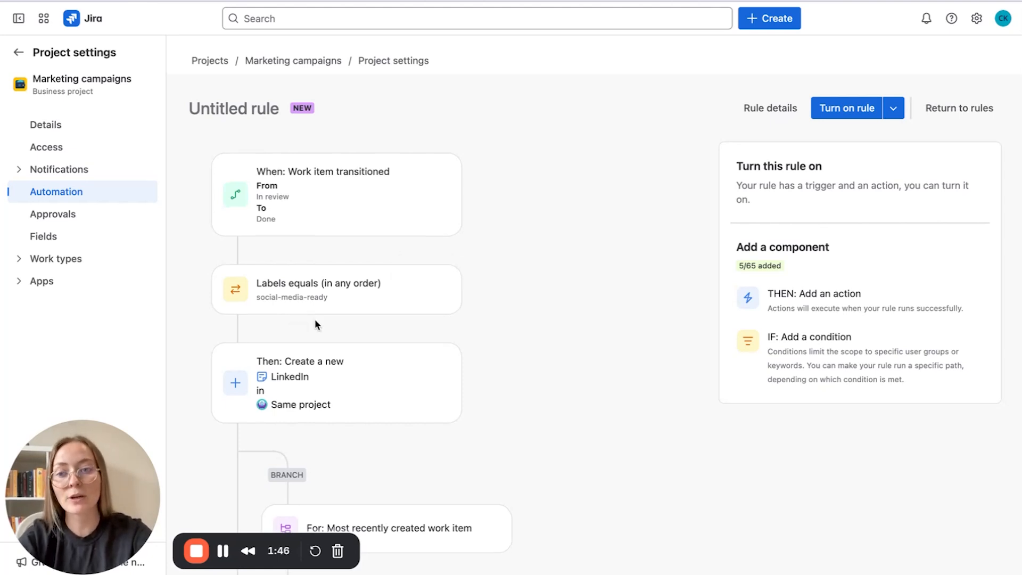
scroll(298, 318, "down", 3)
scroll(366, 436, "down", 5)
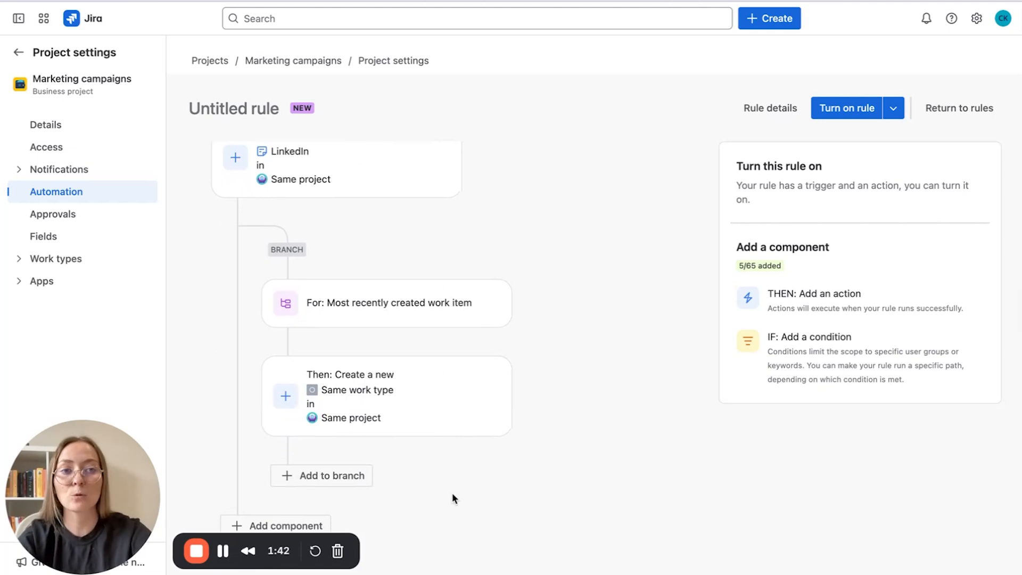
left_click(850, 108)
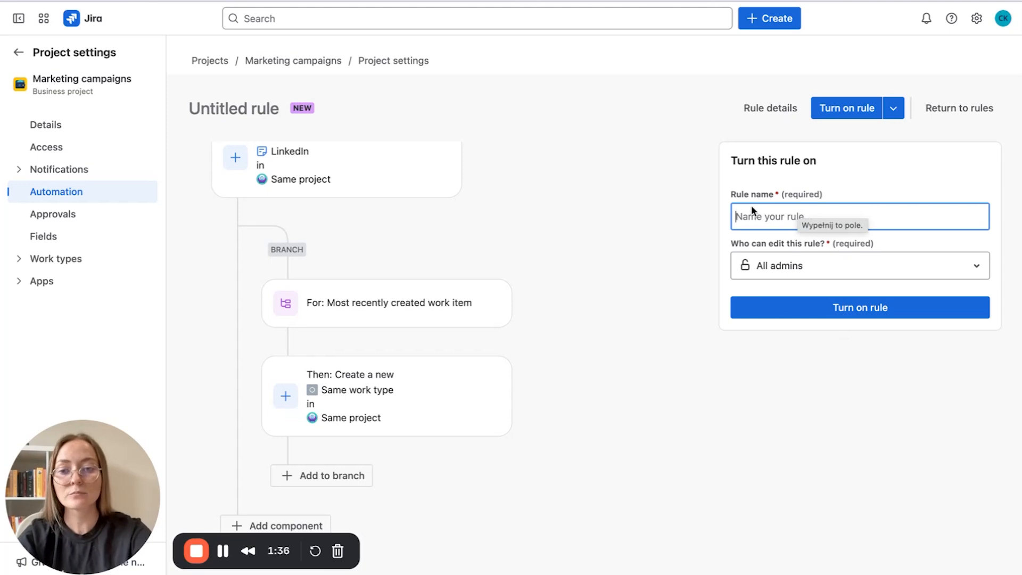
type("Blog cont")
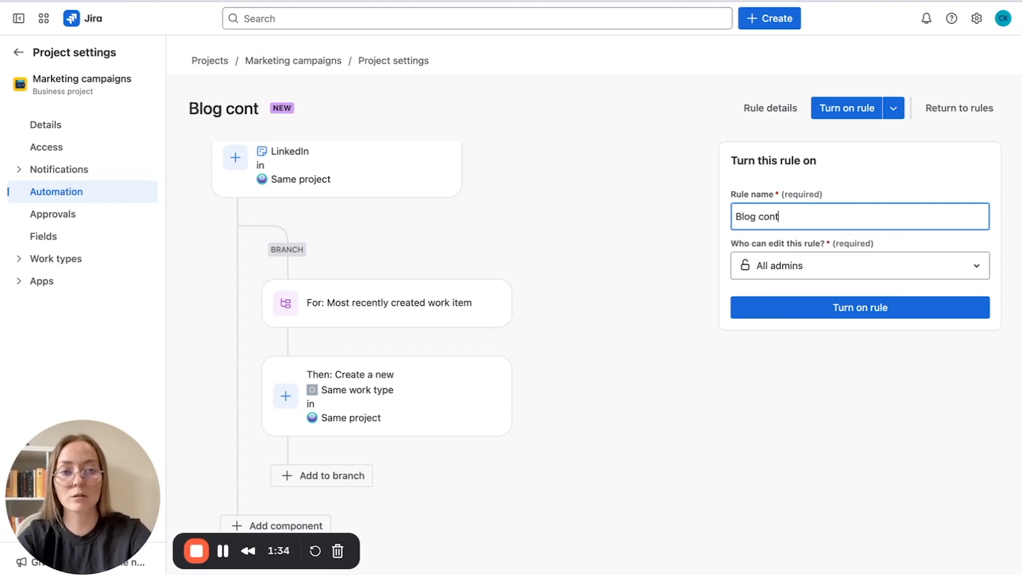
type("ent repuprosing")
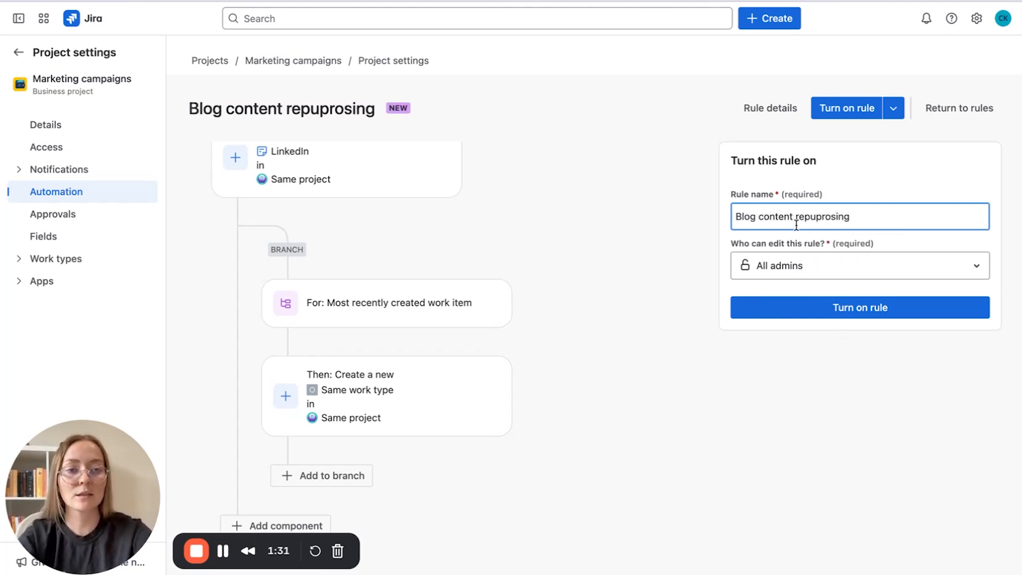
left_click(771, 300)
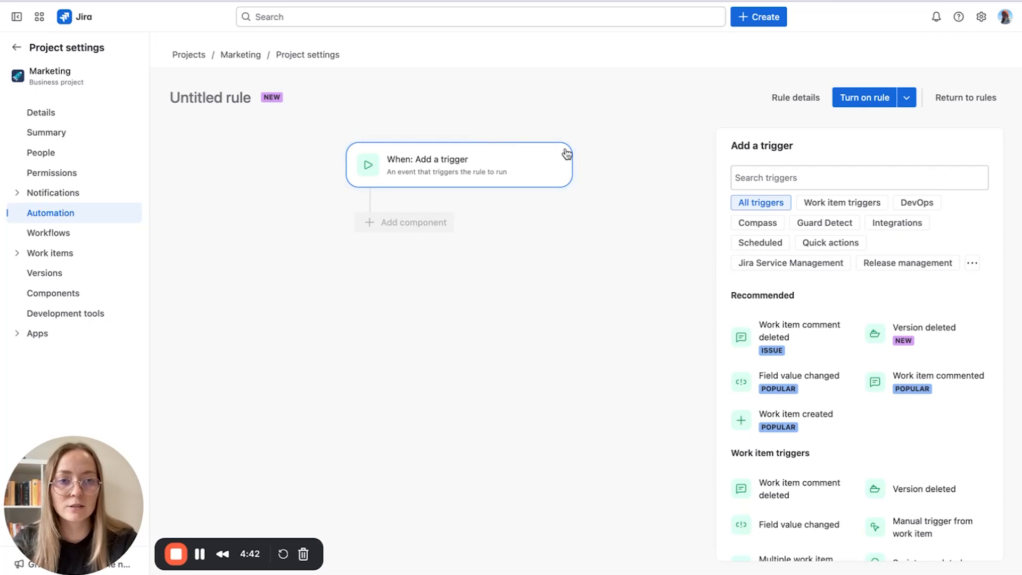
Set the new Marketing project rule's trigger to Work item created, searching for "crea", and confirm it.
left_click(791, 178)
type("crea")
left_click(785, 325)
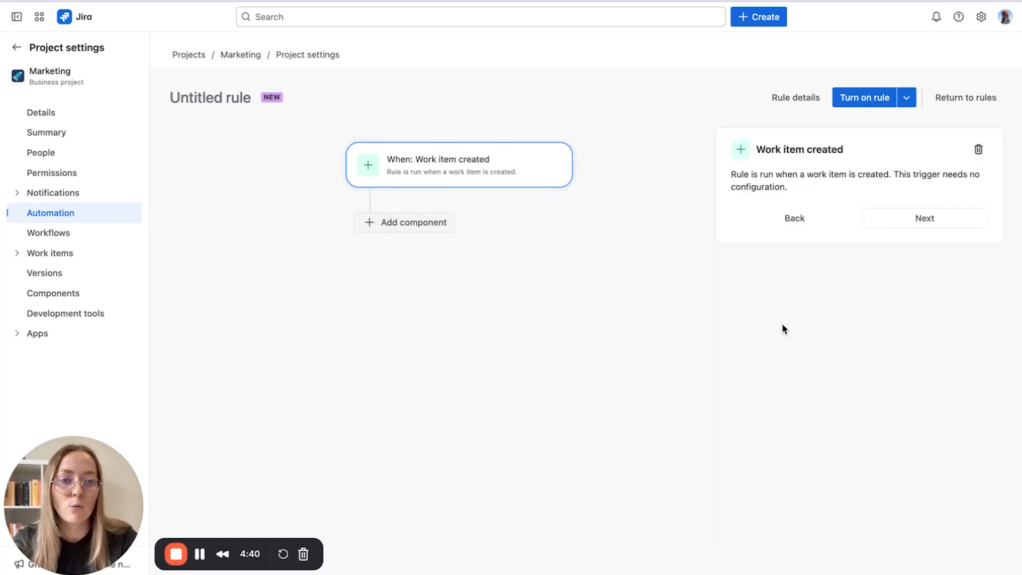
left_click(890, 219)
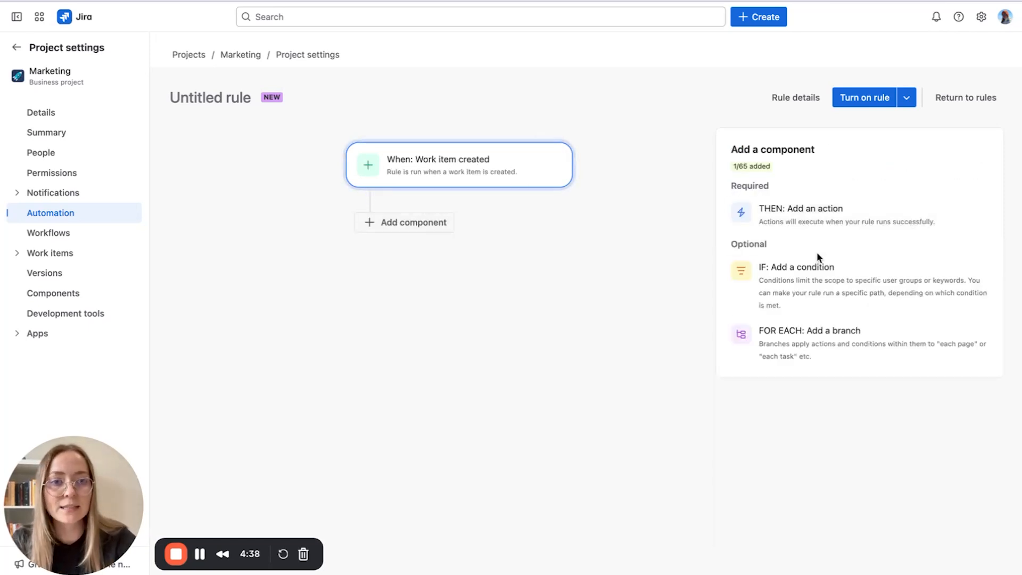
Add a work item fields condition requiring Project equals Marketing (MAR) and confirm it.
left_click(823, 304)
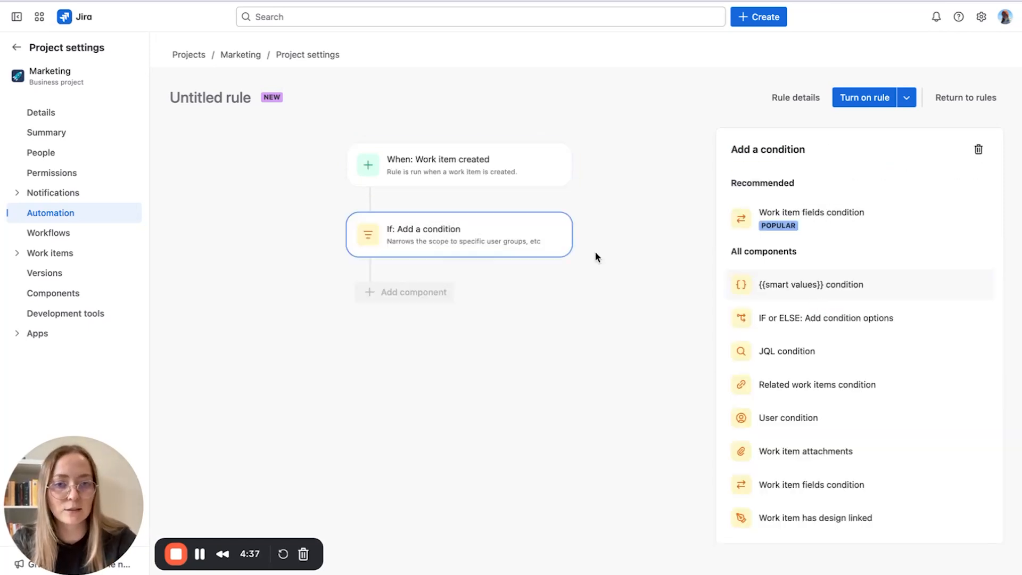
left_click(819, 226)
left_click(805, 216)
type("pr")
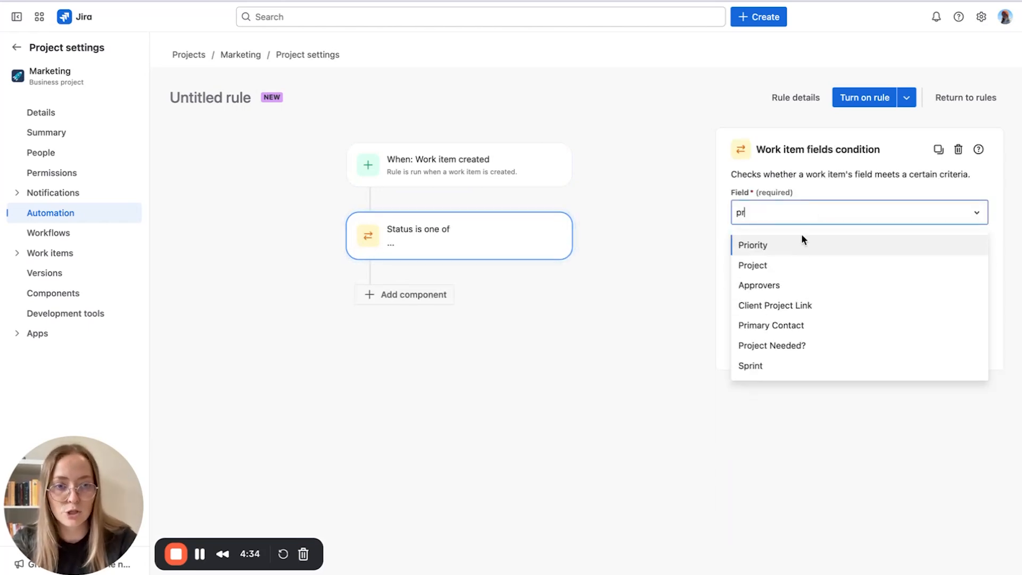
left_click(800, 265)
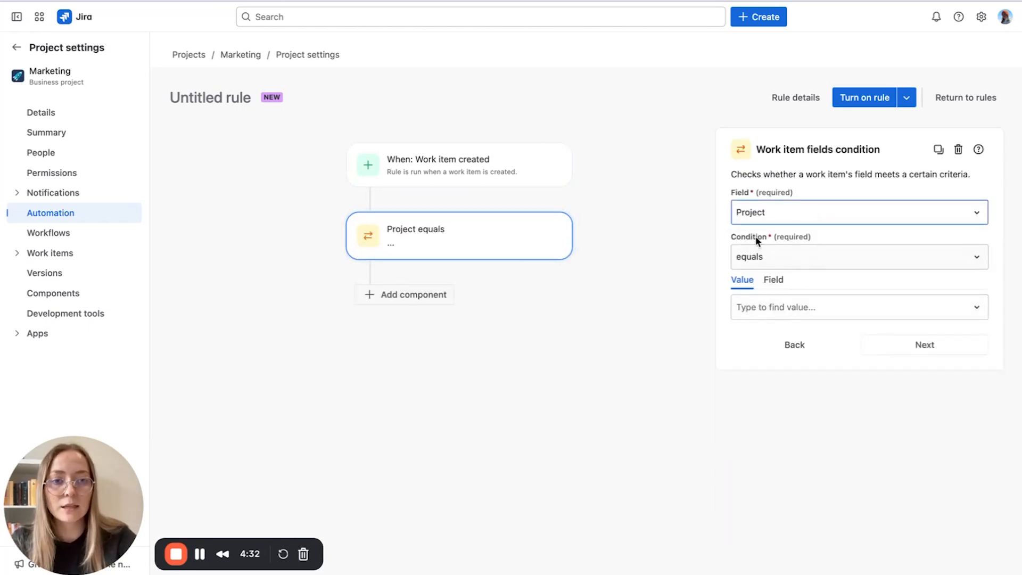
left_click(769, 314)
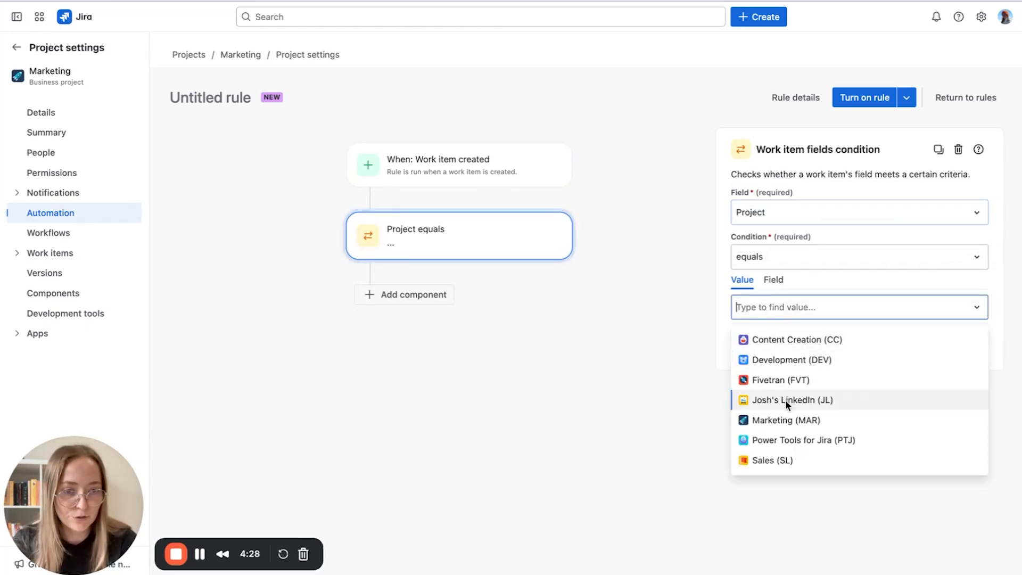
left_click(837, 417)
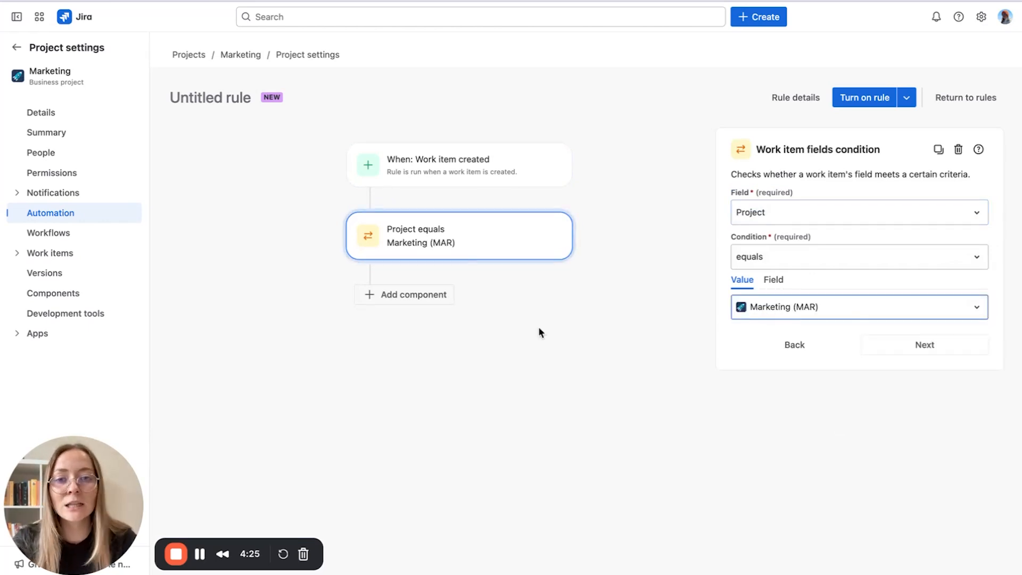
left_click(945, 353)
Add a second work item fields condition requiring Priority equals Highest and confirm it.
left_click(882, 294)
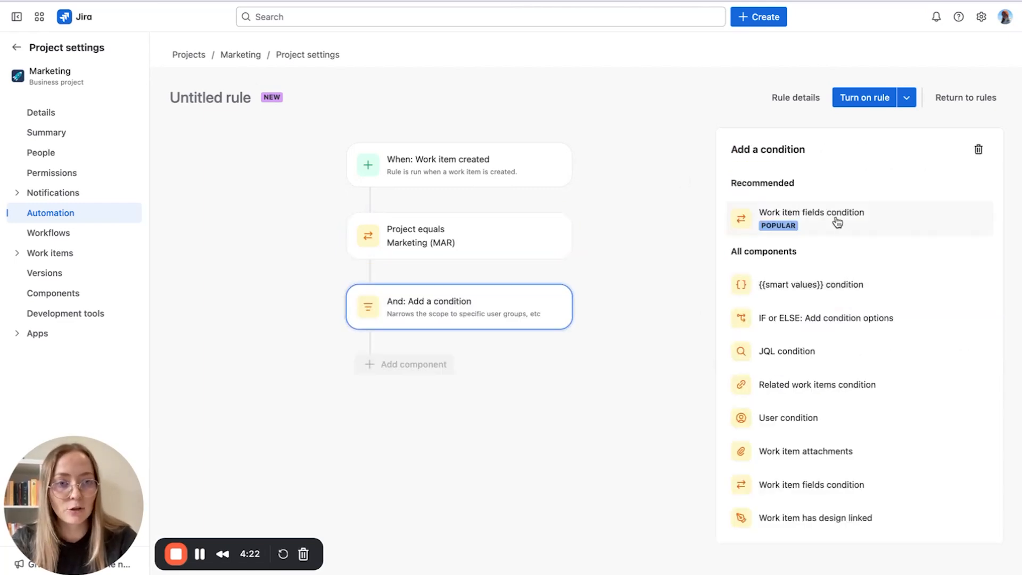
left_click(836, 222)
type("prio")
left_click(785, 247)
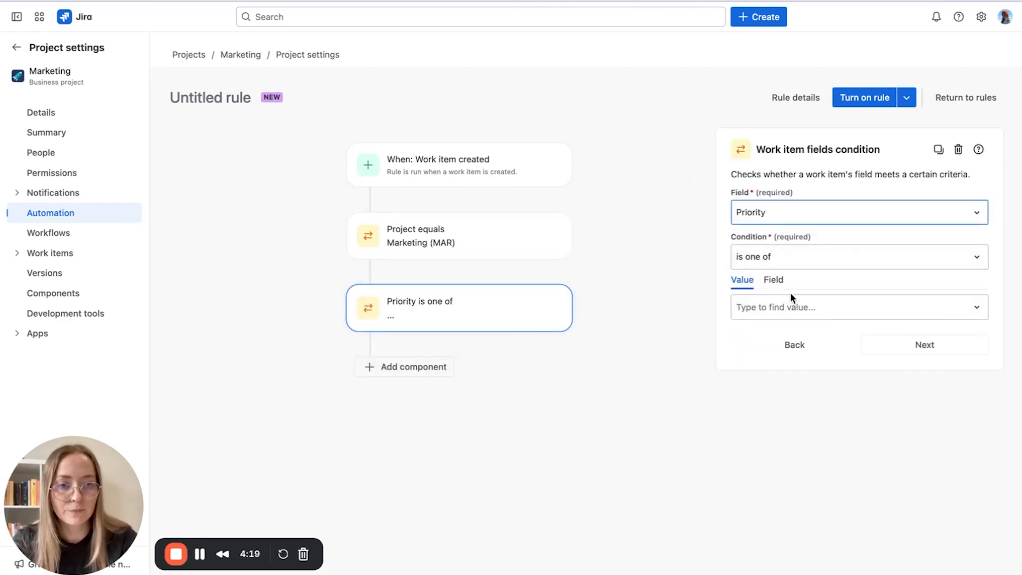
left_click(775, 265)
left_click(761, 292)
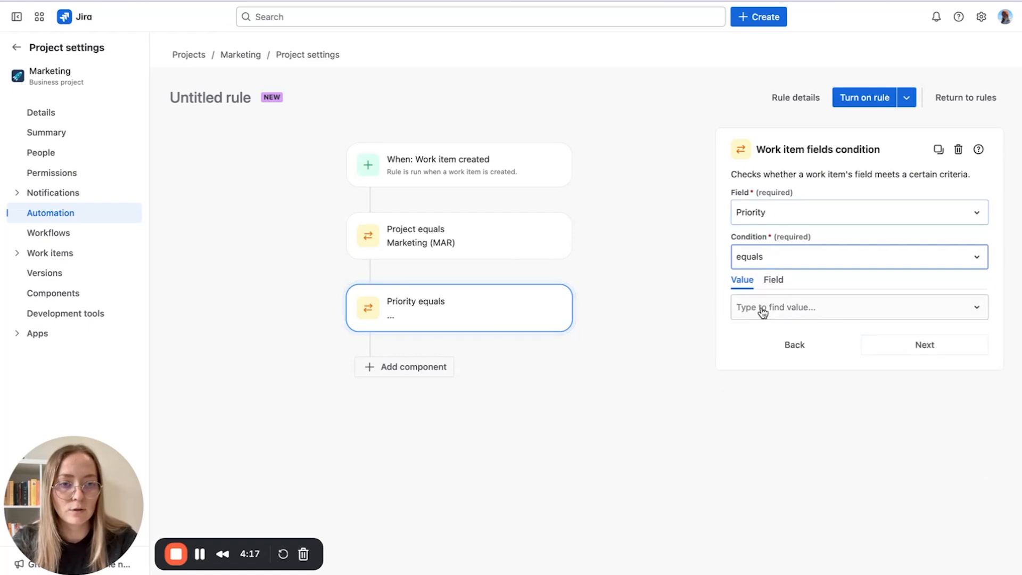
left_click(762, 307)
left_click(766, 356)
left_click(757, 315)
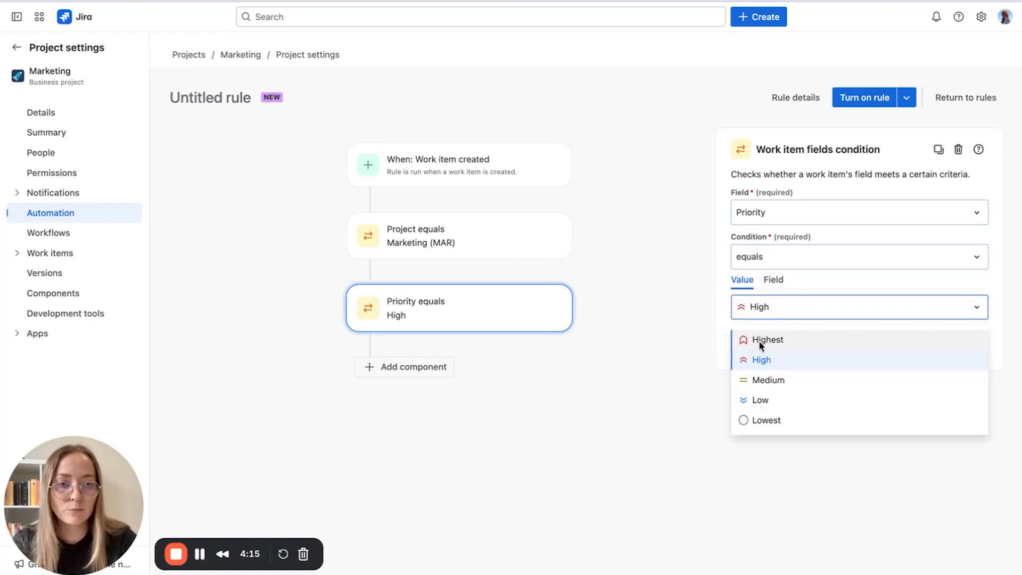
left_click(761, 341)
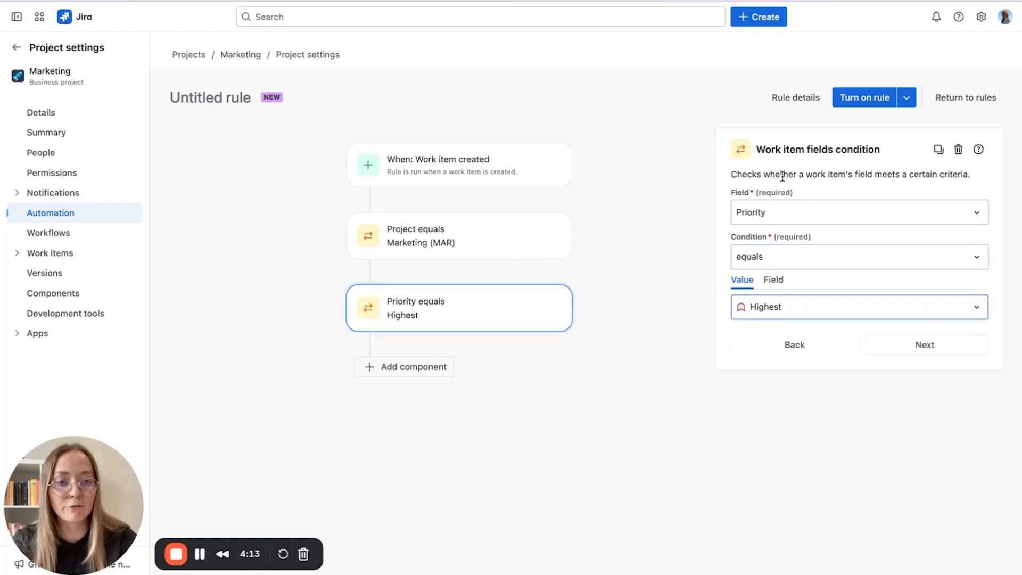
left_click(978, 345)
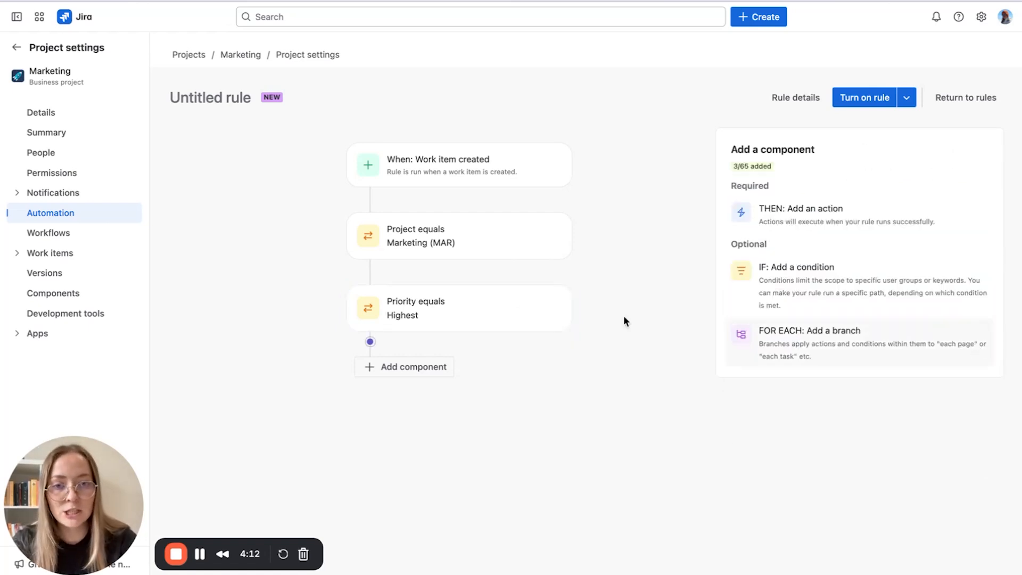
Add a Send Slack message action, searching for "slack", and open Slack's incoming webhook configuration page.
left_click(814, 219)
type("slack")
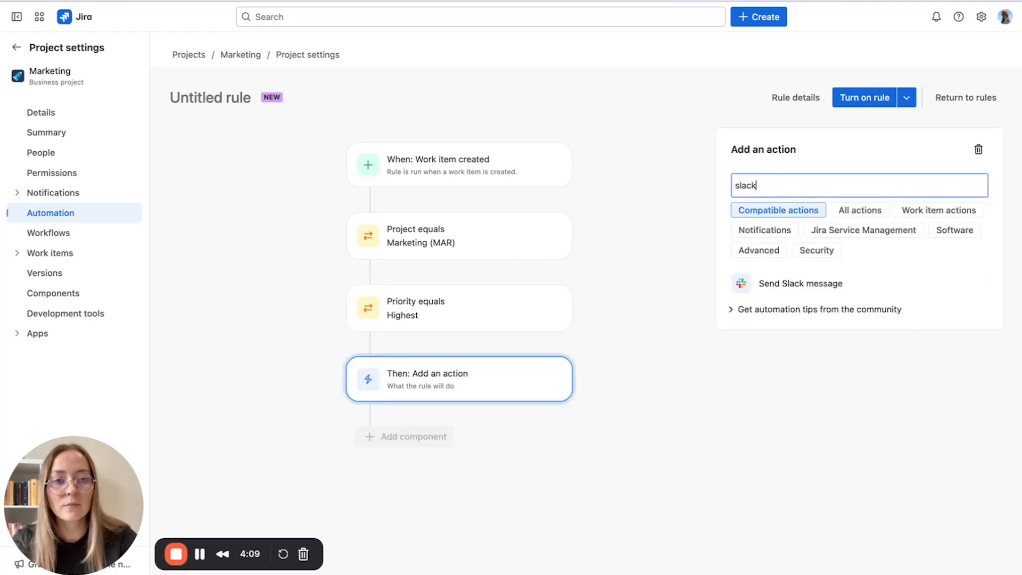
left_click(784, 282)
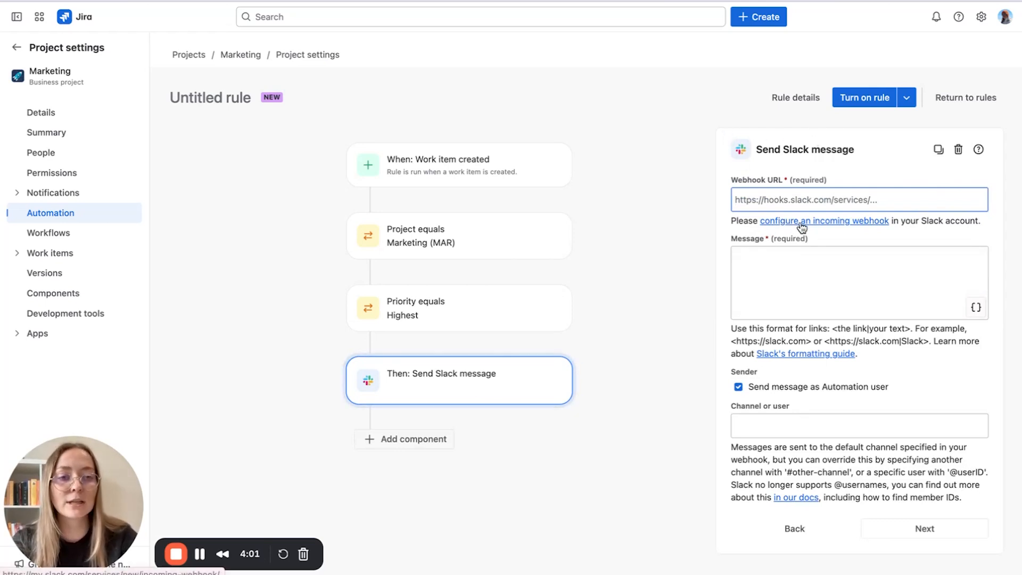
left_click(870, 229)
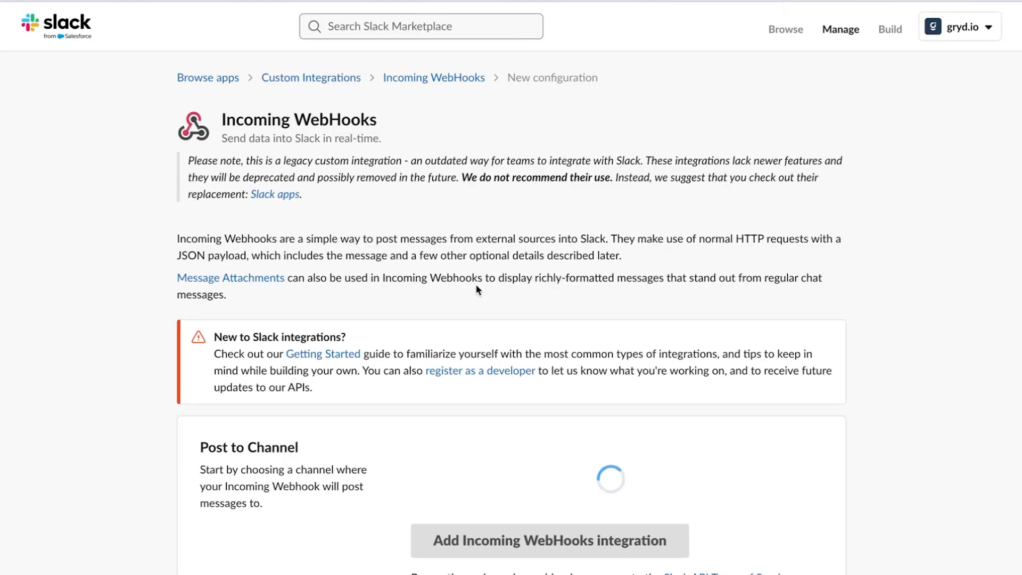
Choose the support channel for the incoming webhook to post to and add the Incoming WebHooks integration.
scroll(479, 288, "down", 3)
scroll(480, 421, "down", 2)
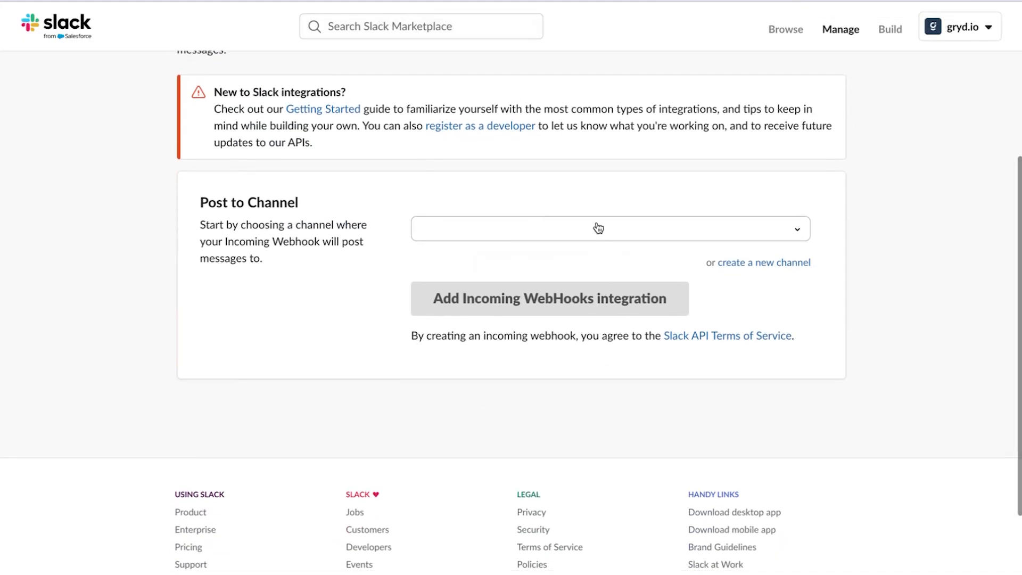
left_click(797, 234)
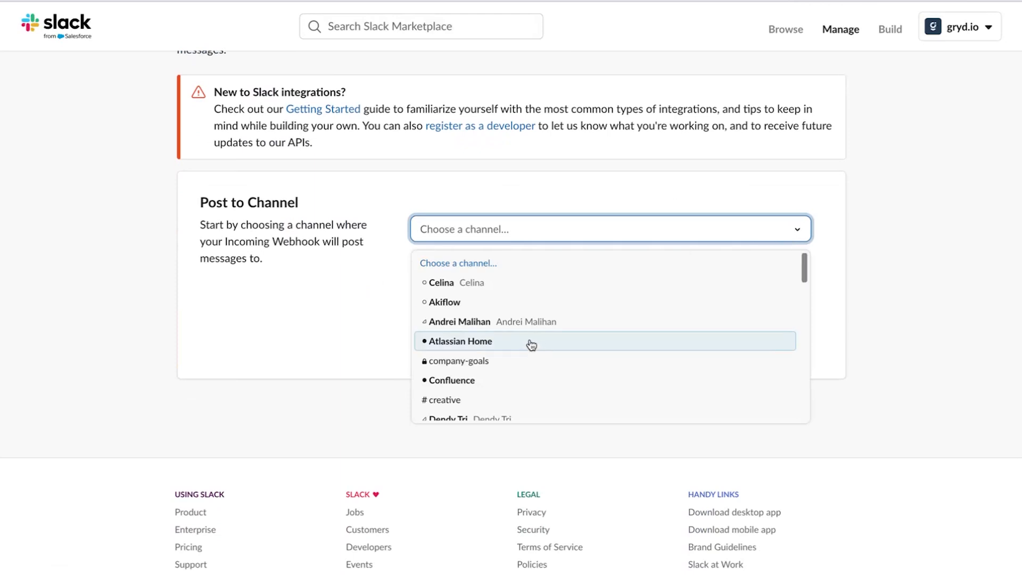
scroll(523, 341, "down", 3)
scroll(524, 342, "down", 4)
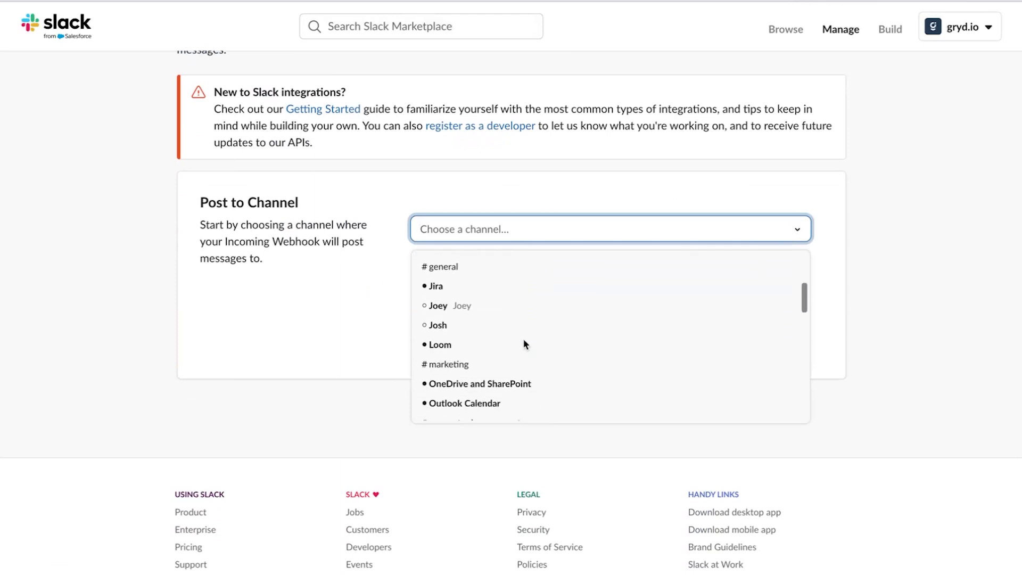
scroll(509, 372, "down", 4)
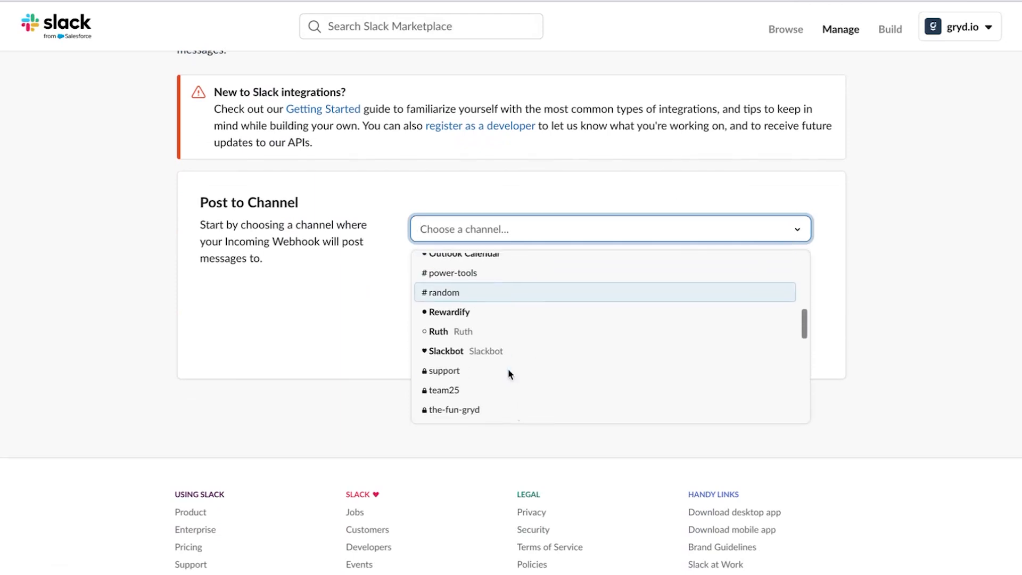
left_click(454, 347)
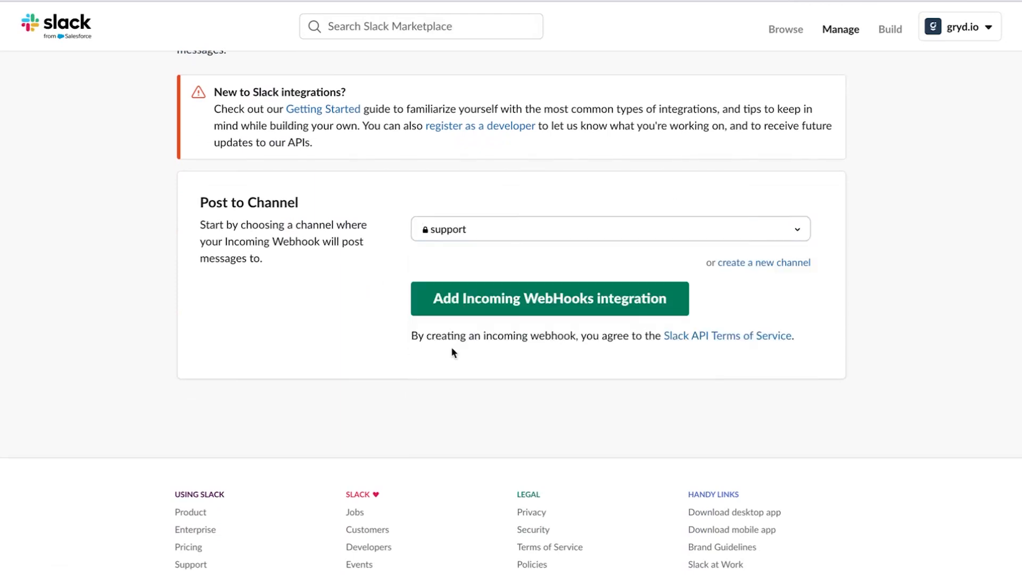
left_click(591, 286)
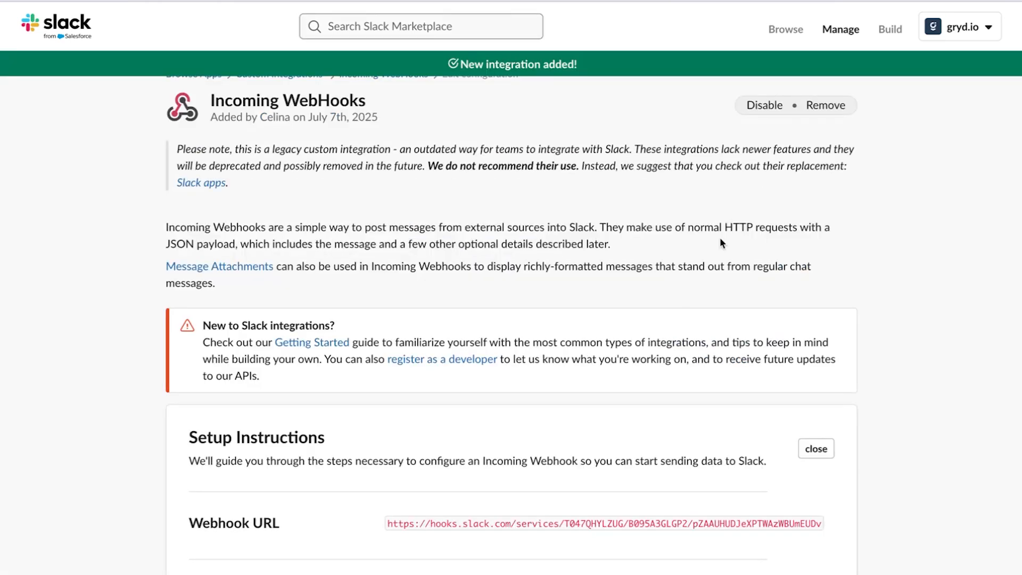
Copy the generated webhook URL and paste it into the Webhook URL field of Jira's Send Slack message action.
scroll(692, 298, "down", 3)
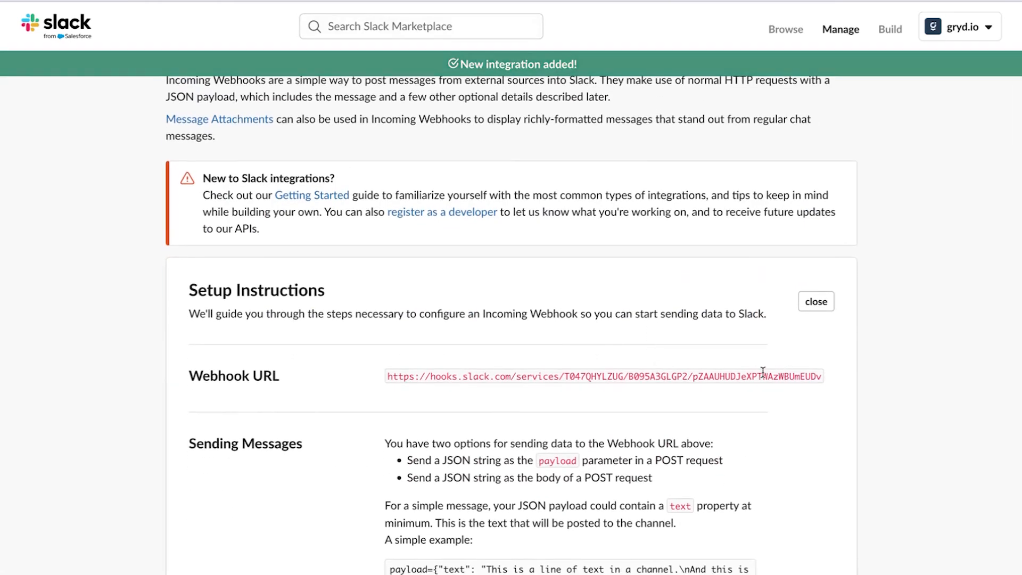
left_click(779, 374)
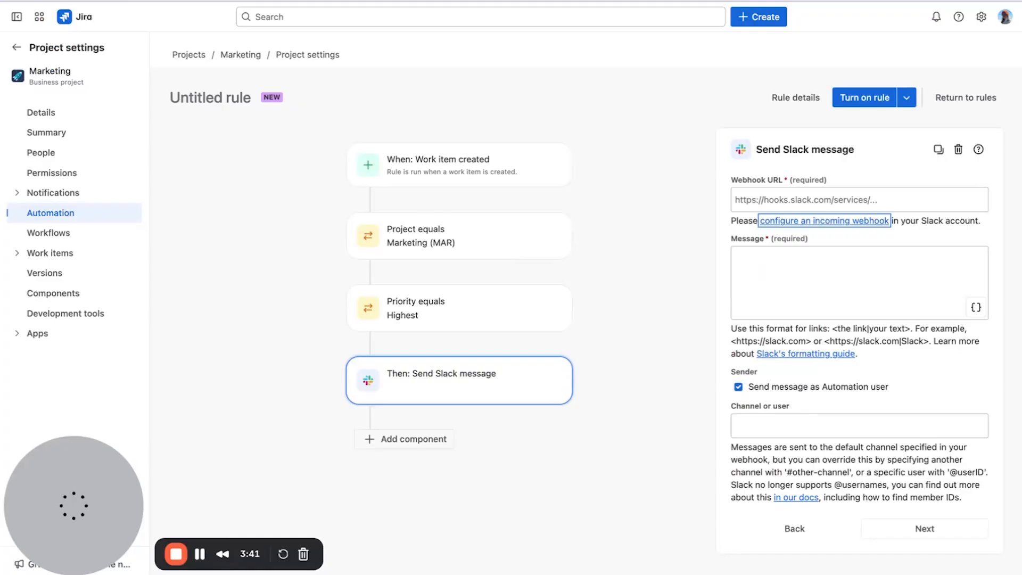
left_click(795, 200)
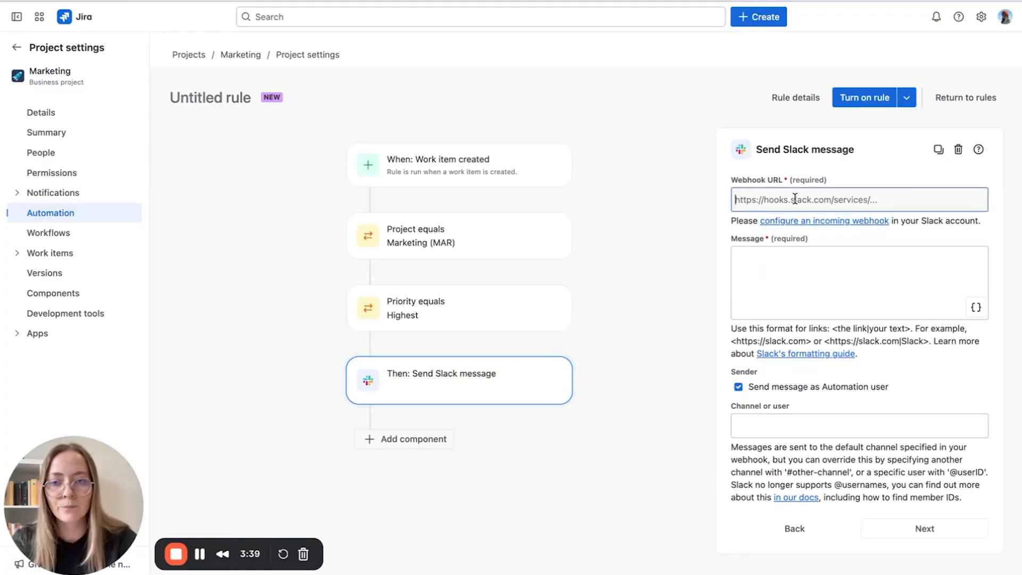
key("ctrl+v")
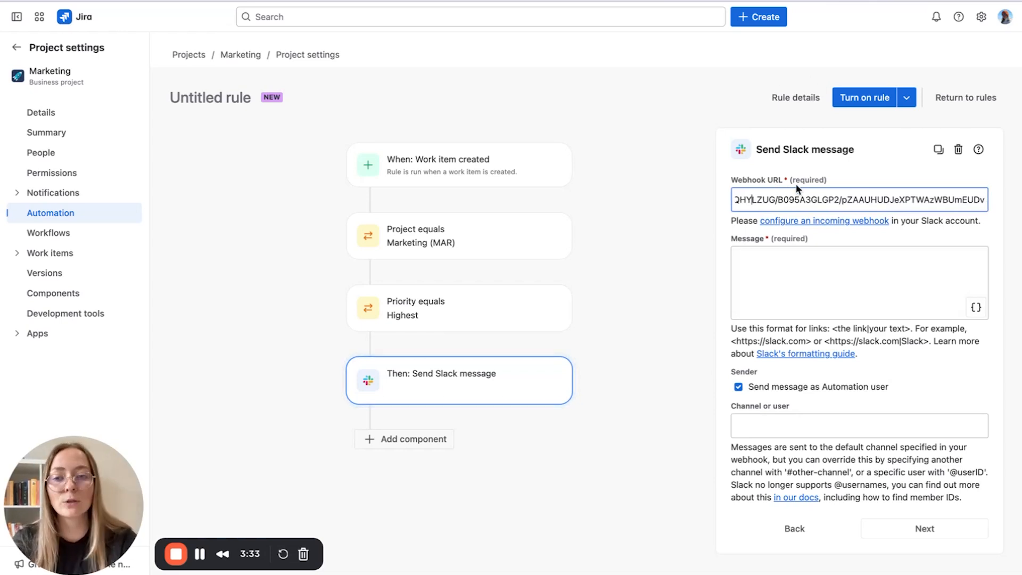
Write the Slack message text "The new ticket needs to be reviewed.".
left_click(796, 259)
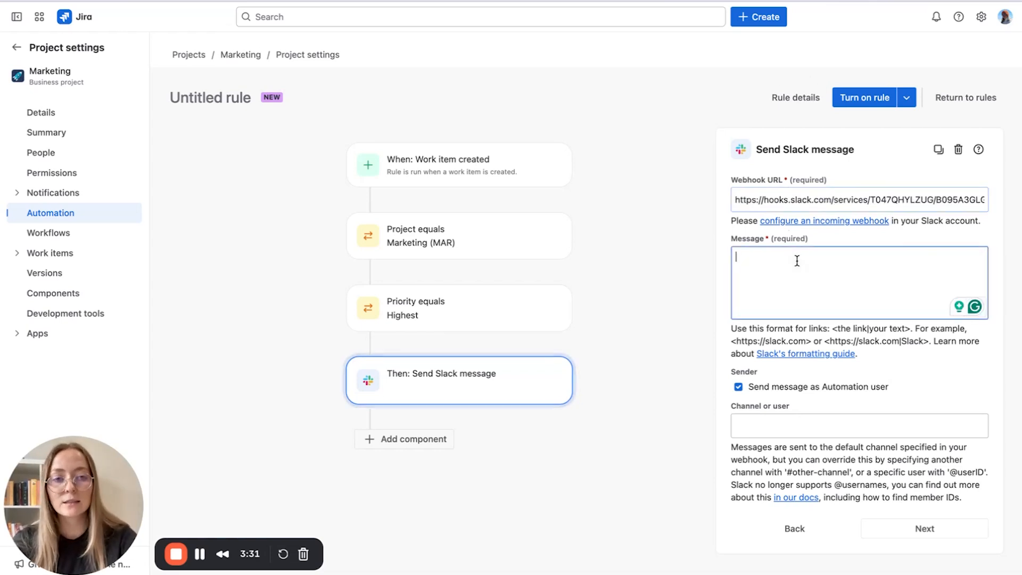
type("The ni")
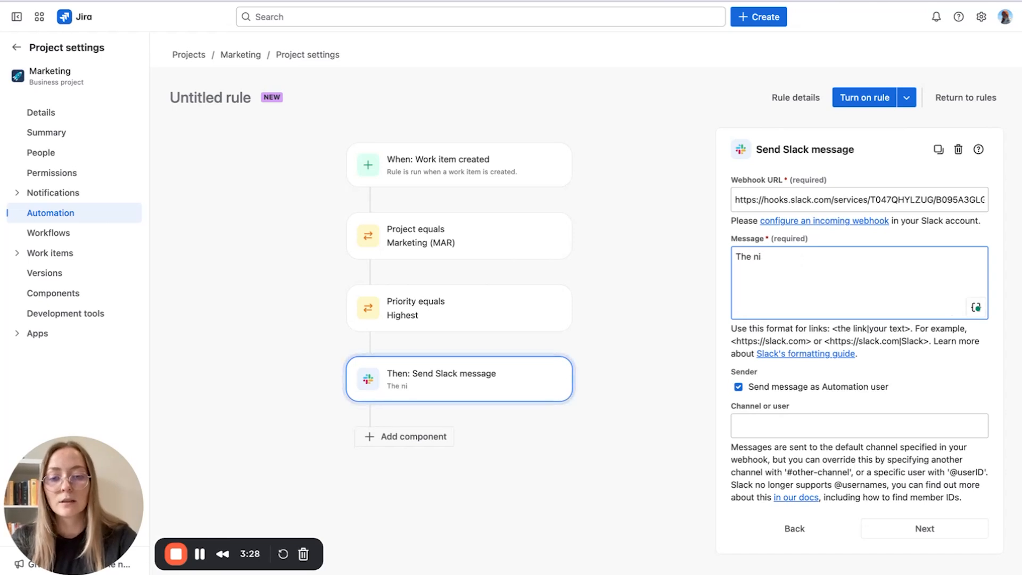
key("BackSpace")
type("ew")
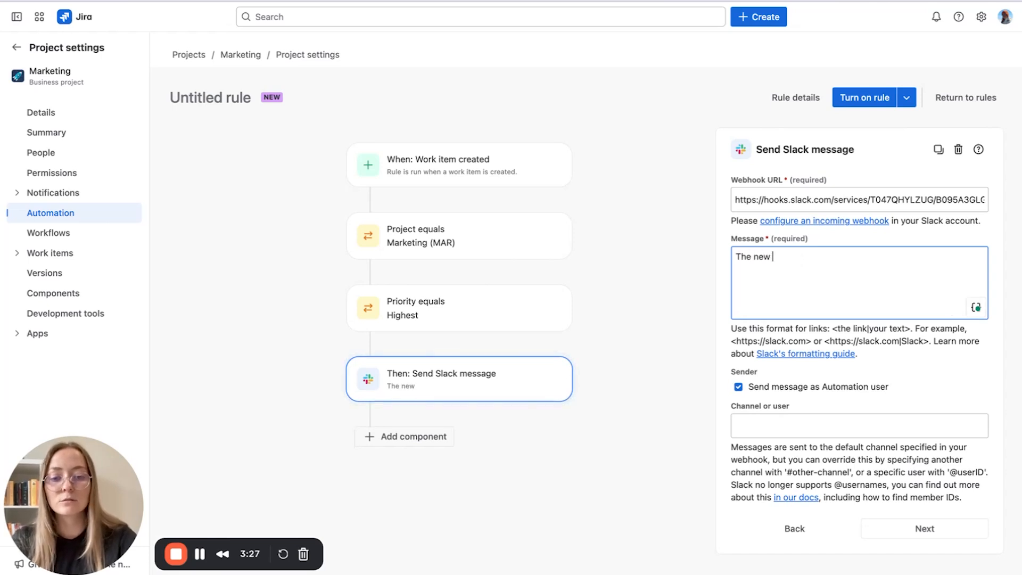
type(" ticket ne")
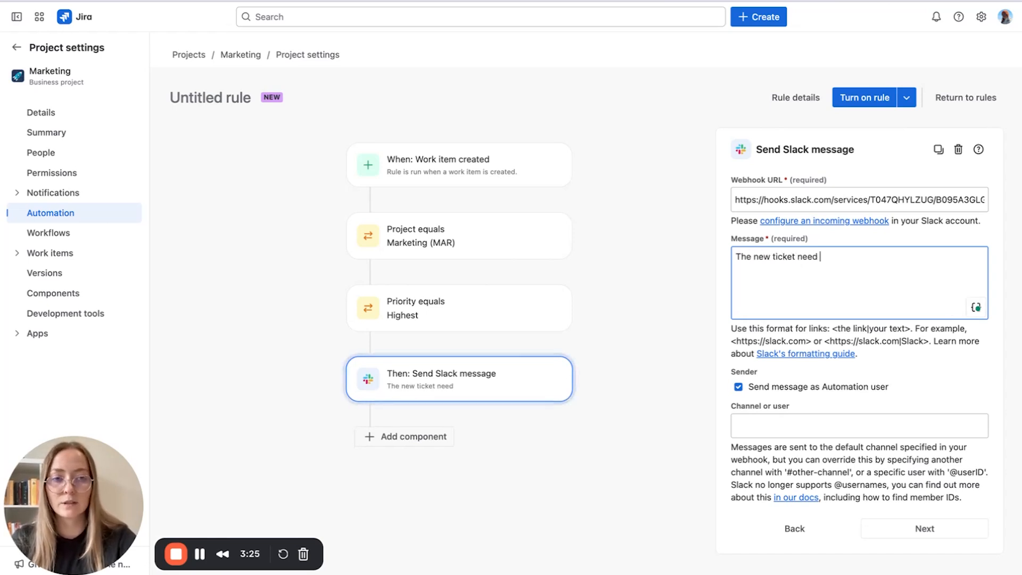
type("eds to")
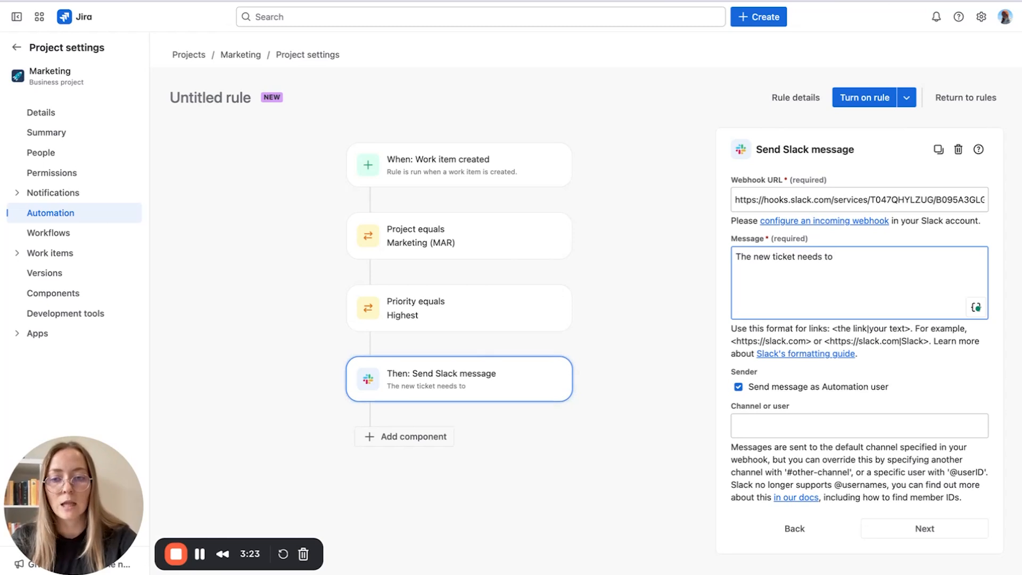
type(" be review")
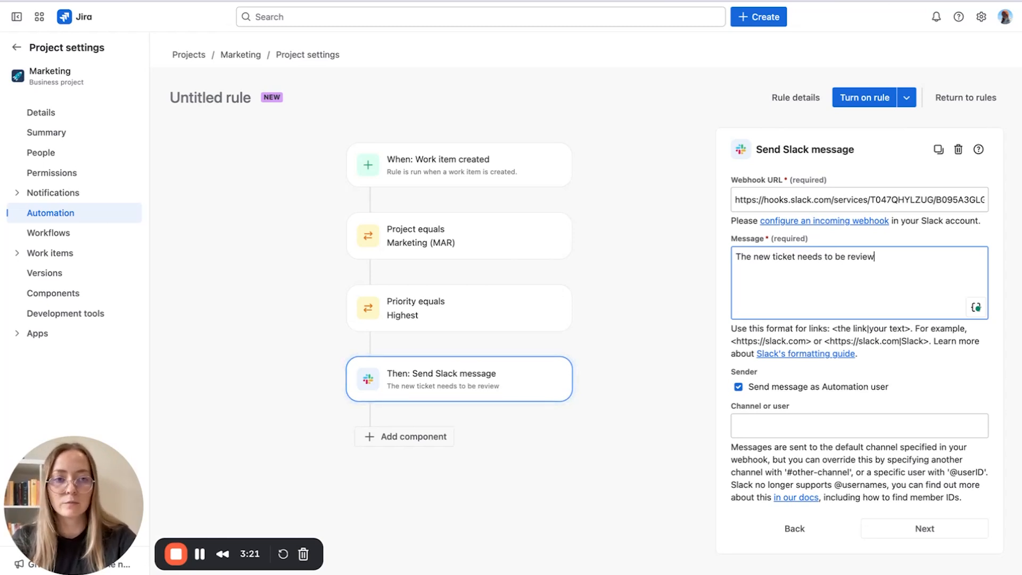
type("ed")
key("BackSpace")
type("ed.")
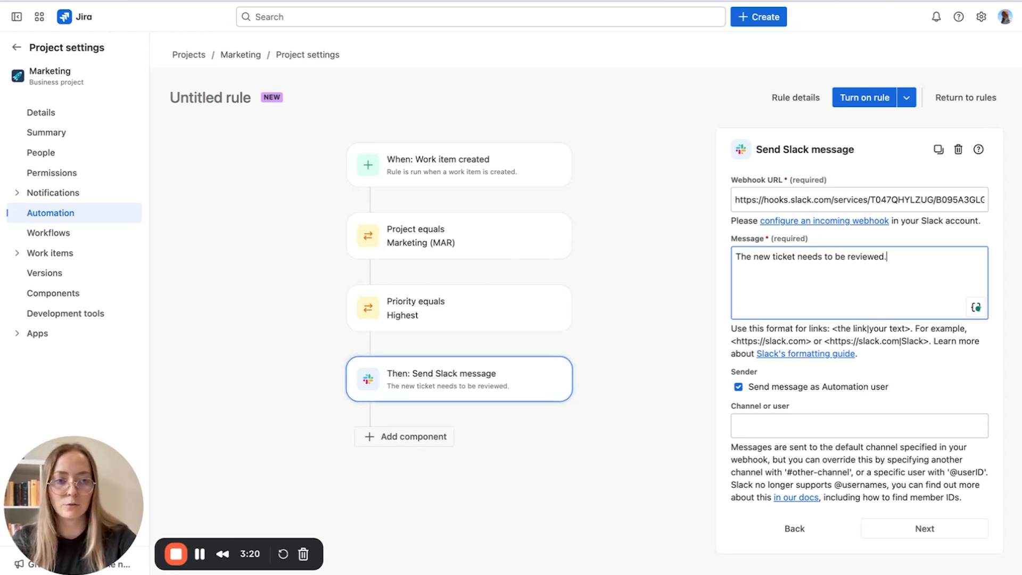
Set the Slack message's channel to #support and confirm the action.
left_click(834, 429)
left_click(836, 458)
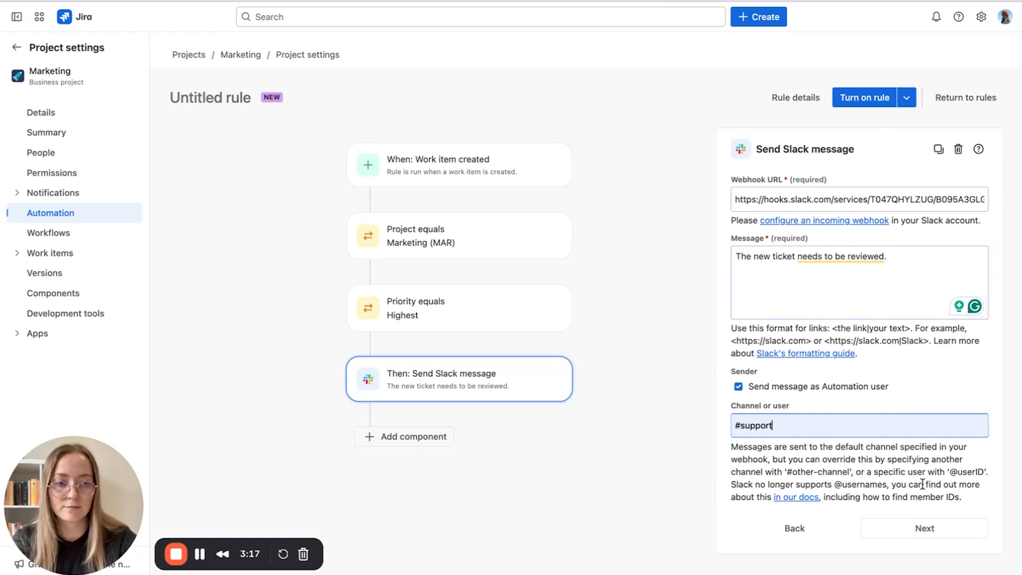
left_click(927, 529)
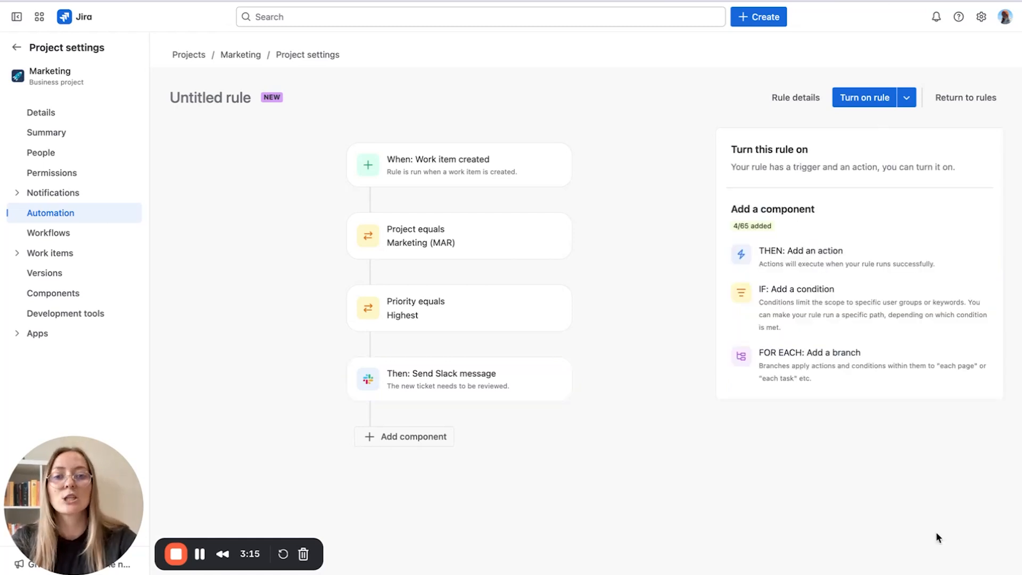
Name the rule "Slack notification support" and turn it on, keeping it editable by all admins.
left_click(888, 98)
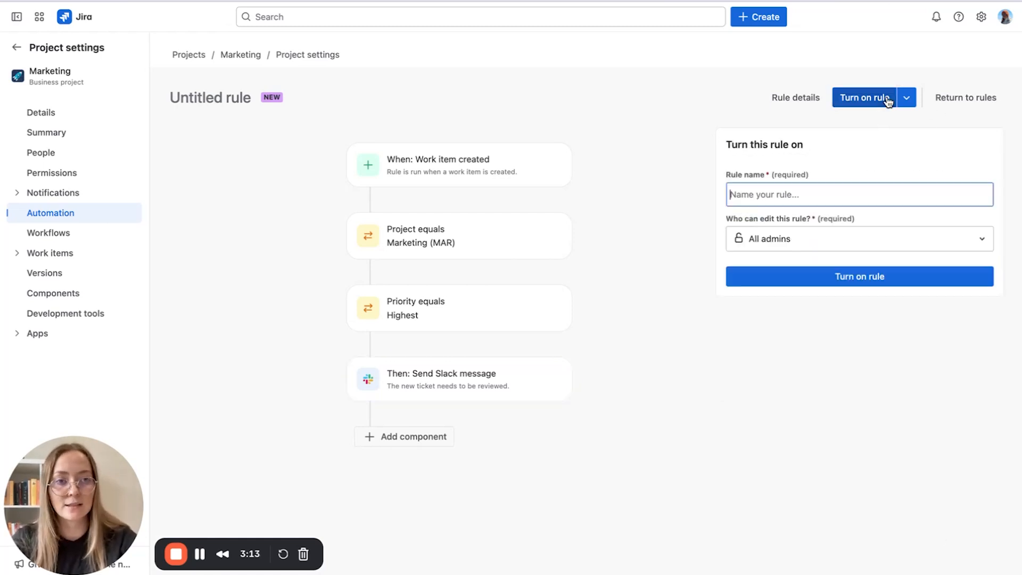
type("Slack nor")
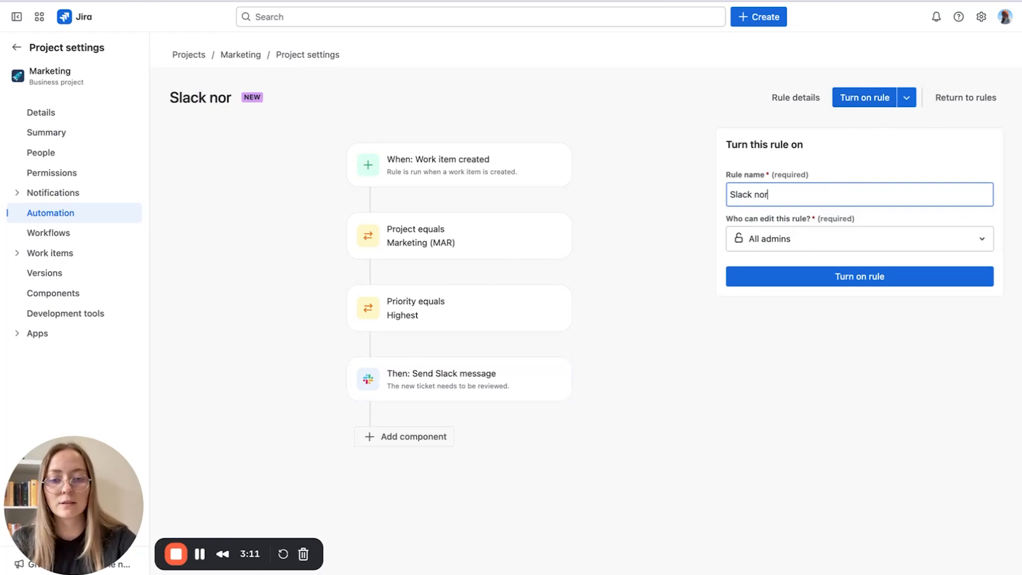
key("BackSpace")
type("tification su")
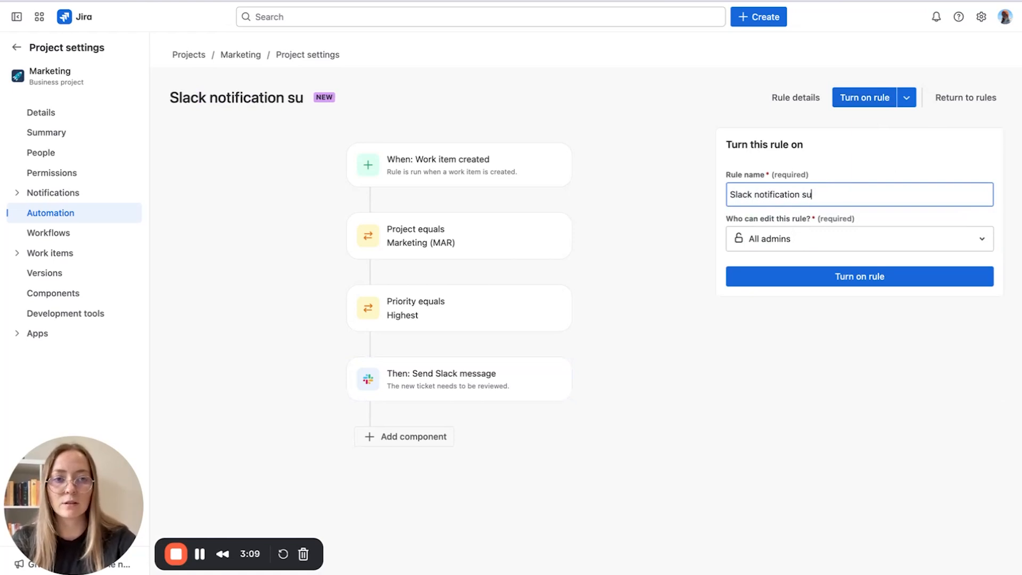
type("pport")
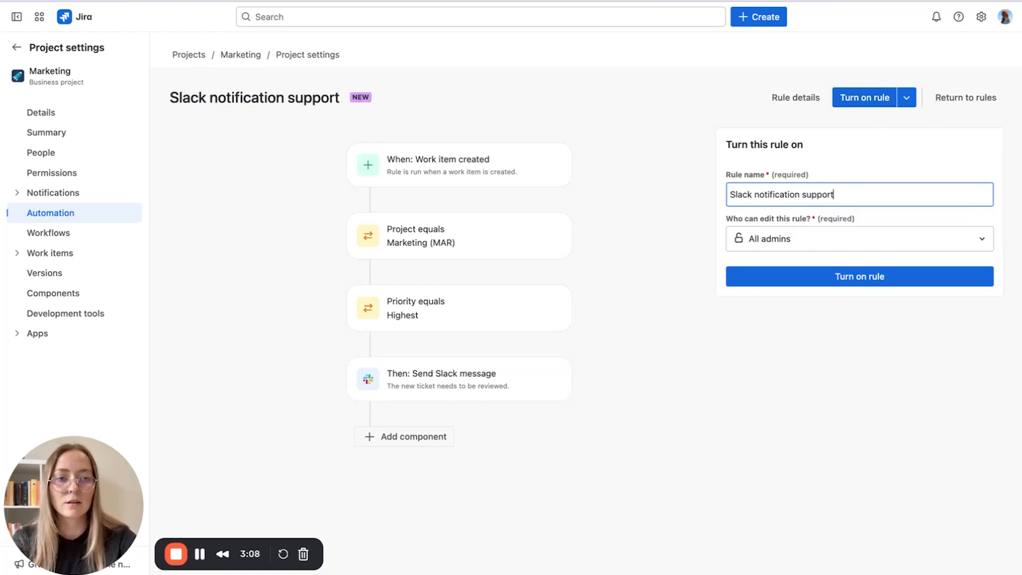
left_click(843, 288)
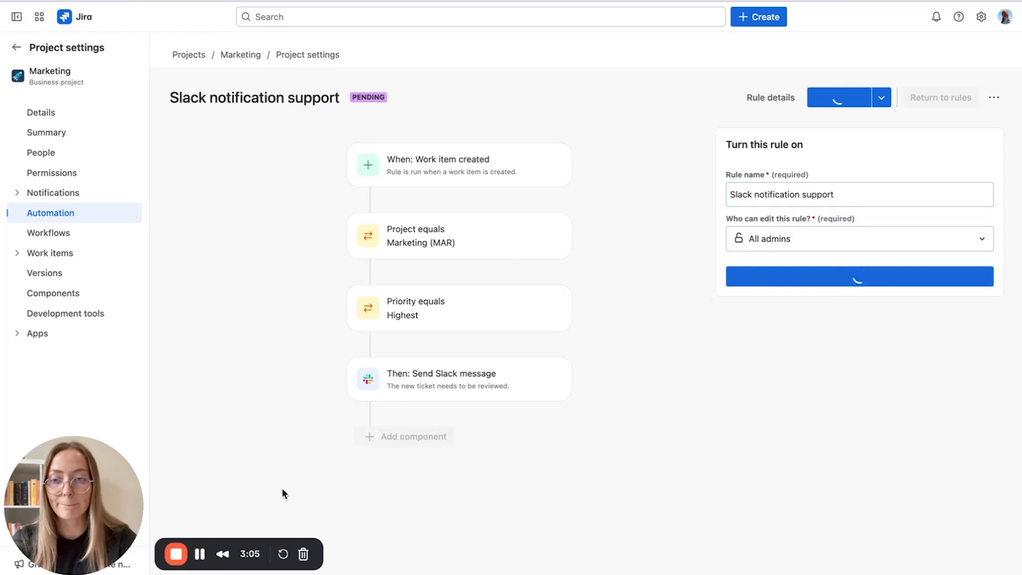
From the Marketing board, create a task with the summary "TEST" and Highest priority to test the rule.
left_click(242, 53)
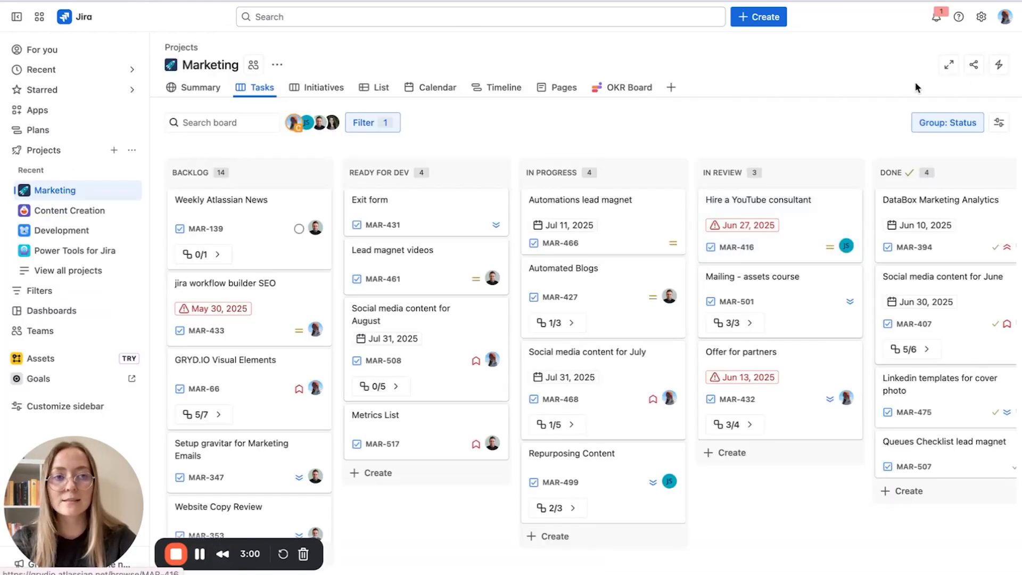
left_click(759, 17)
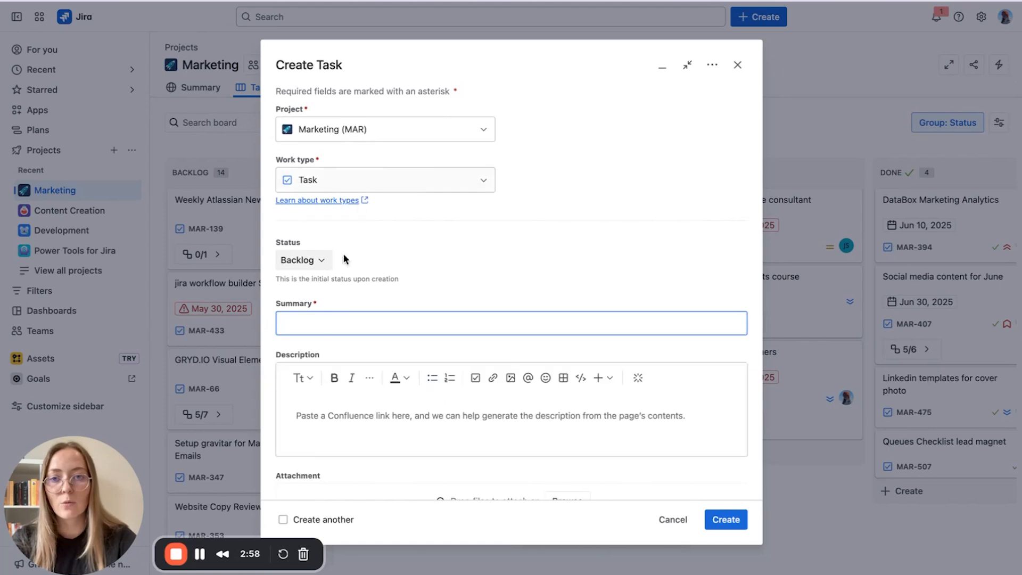
left_click(340, 320)
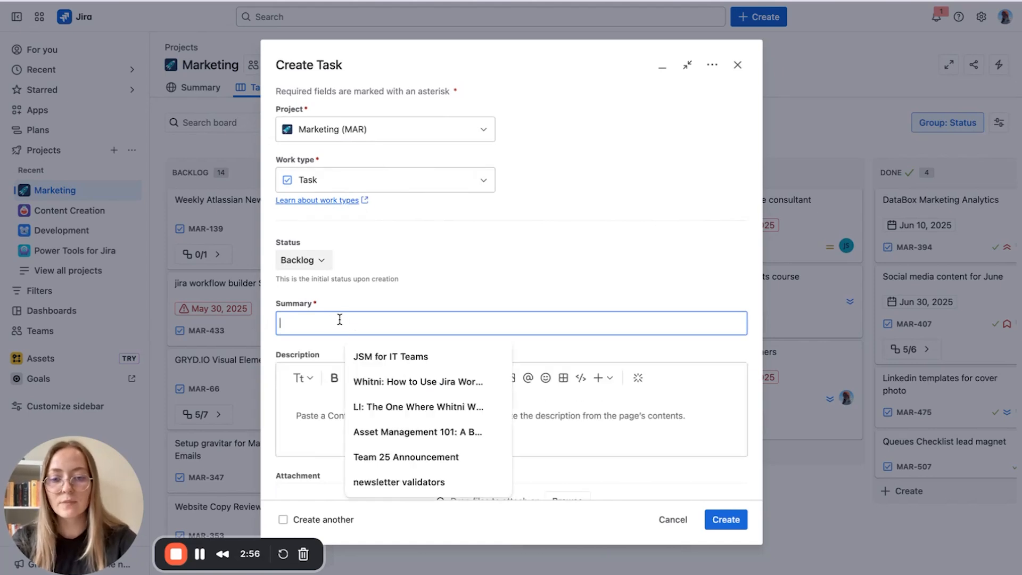
type("TEST")
scroll(341, 426, "down", 5)
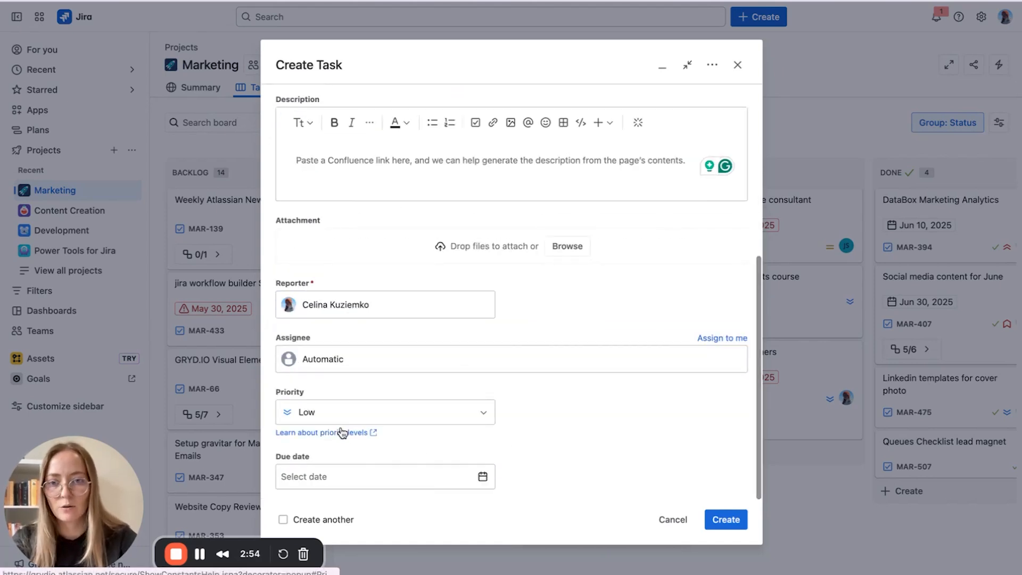
left_click(354, 414)
left_click(353, 442)
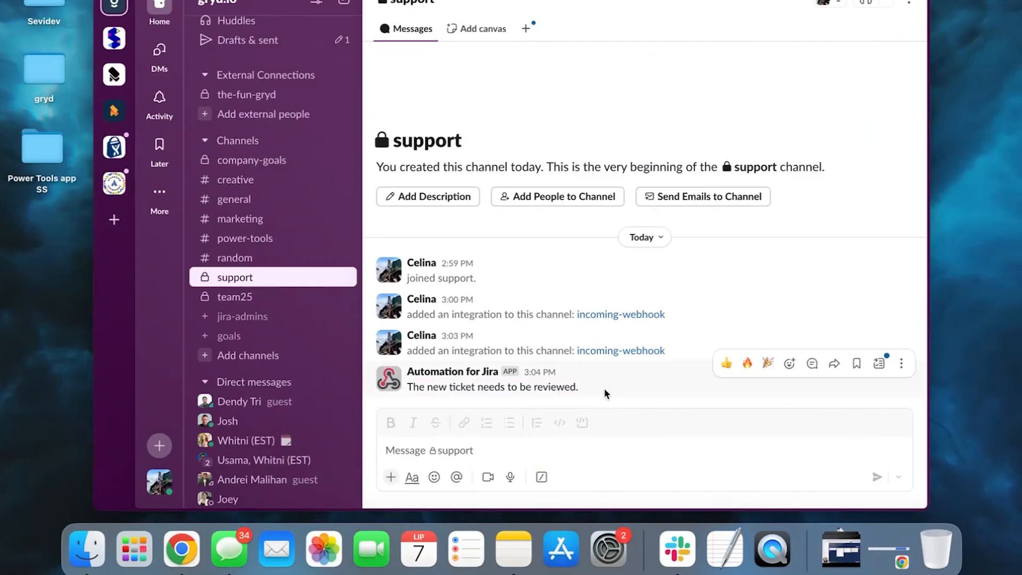
Switch to Slack and check the Automation for Jira message in the support channel.
left_click_drag(604, 392, 408, 382)
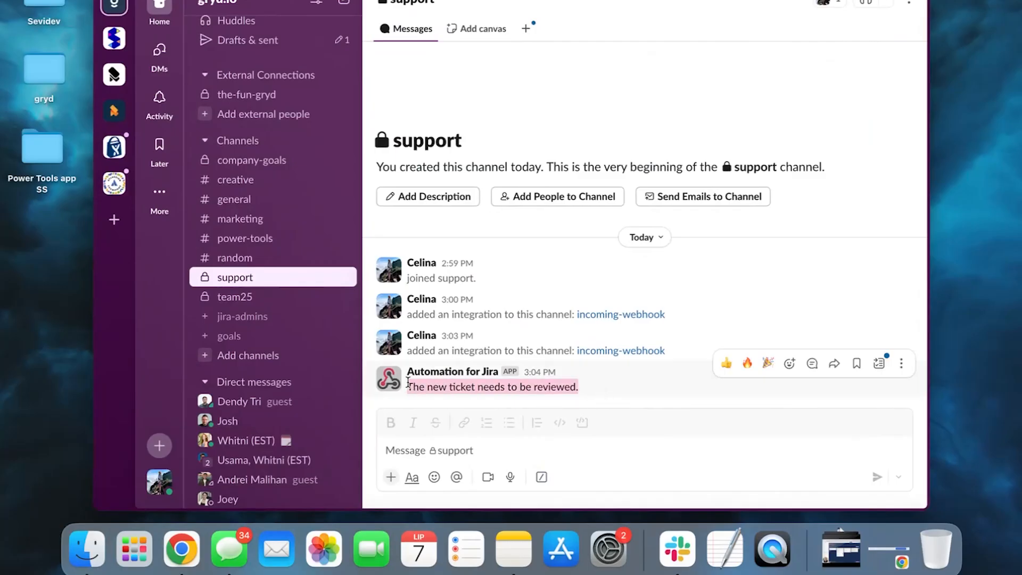
left_click(451, 448)
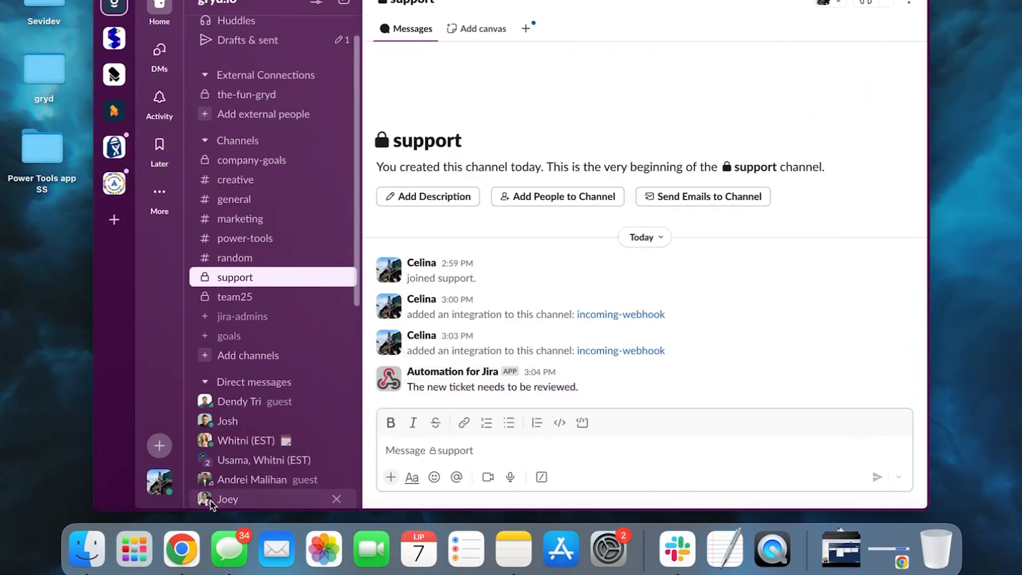
left_click(585, 386)
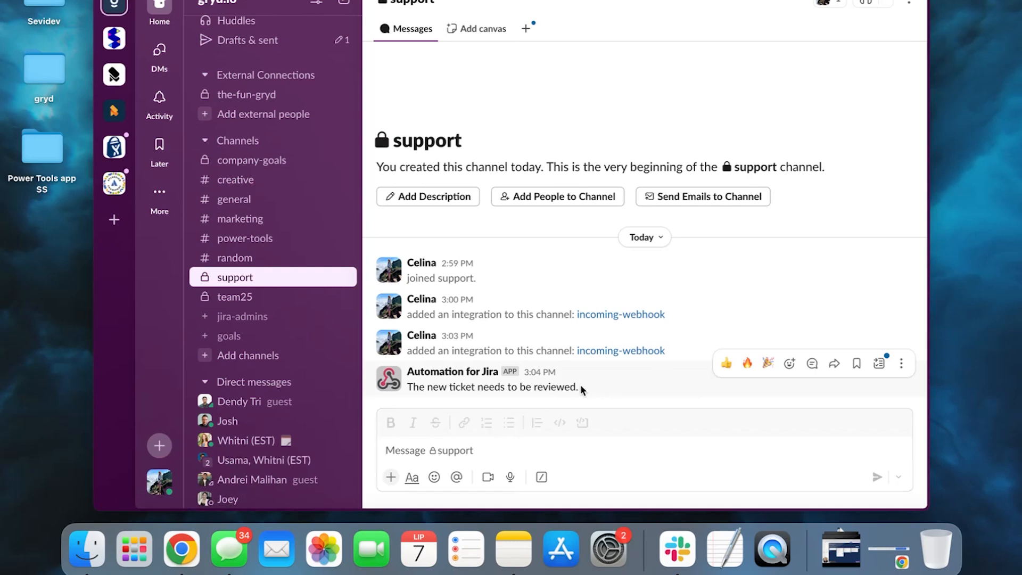